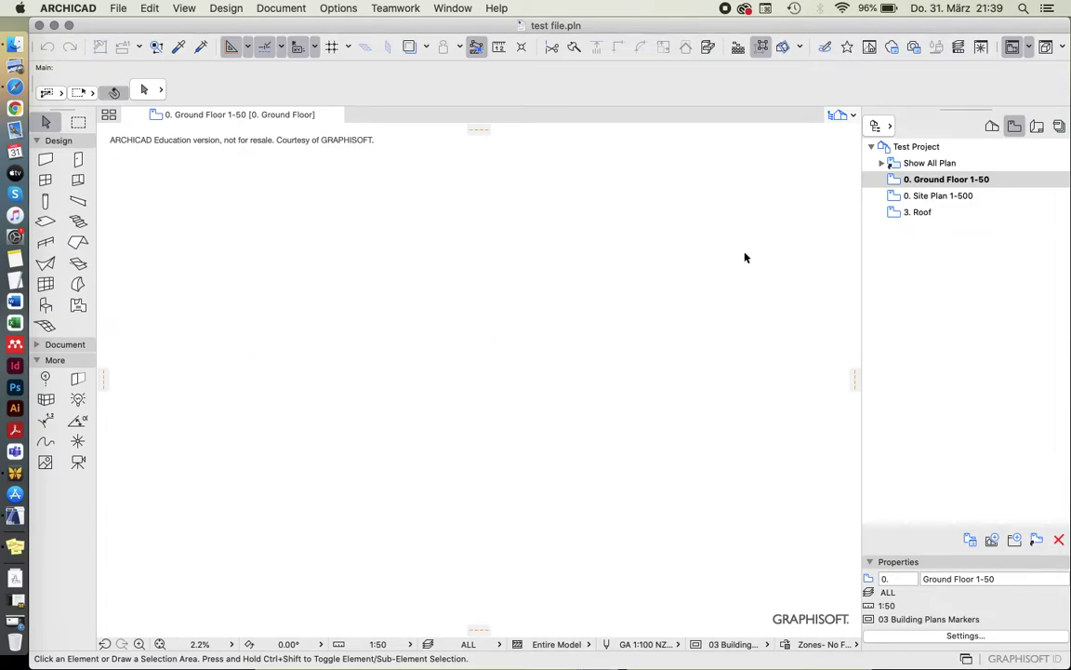
Open the Ground Floor 1-50 view, fit its content in the window and examine the house's floor plan.
left_click(945, 179)
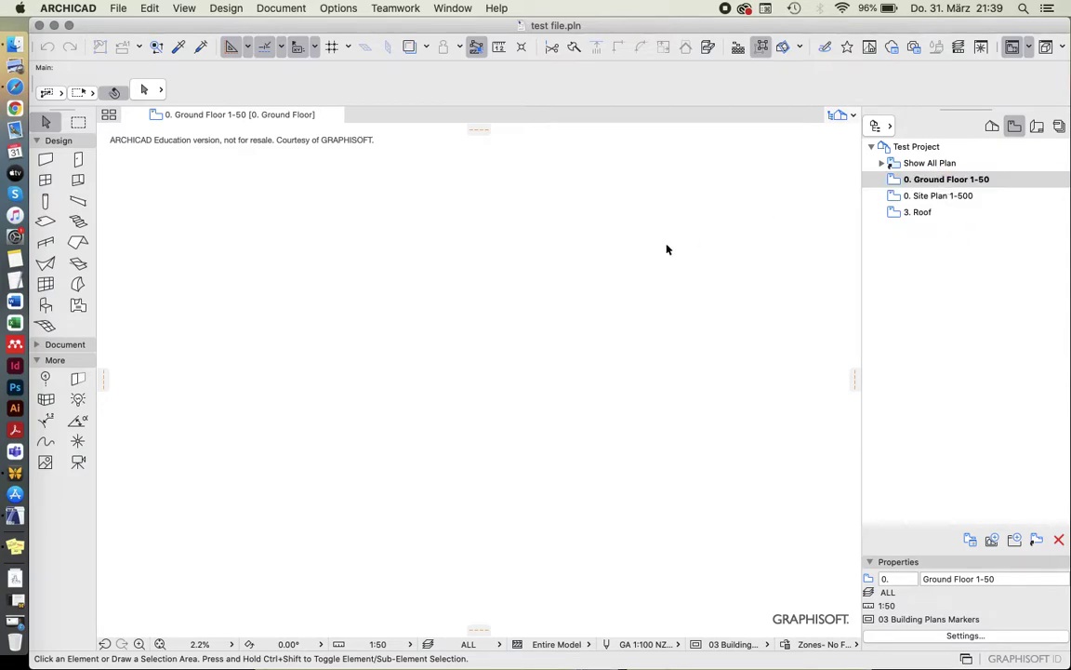
left_click(161, 647)
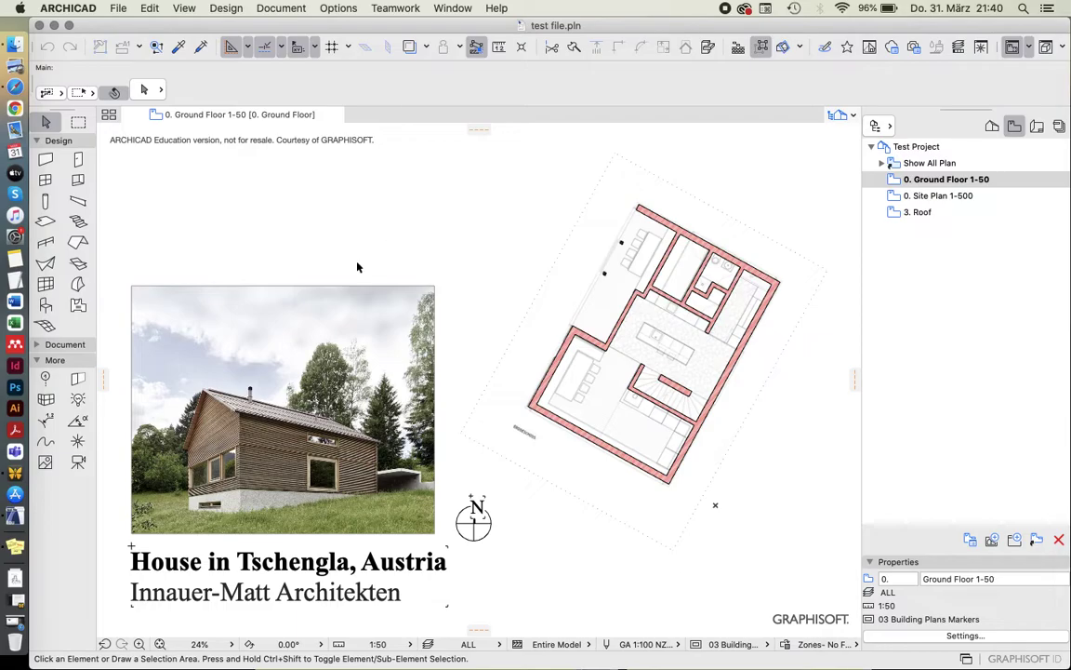
scroll(172, 407, "down", 5)
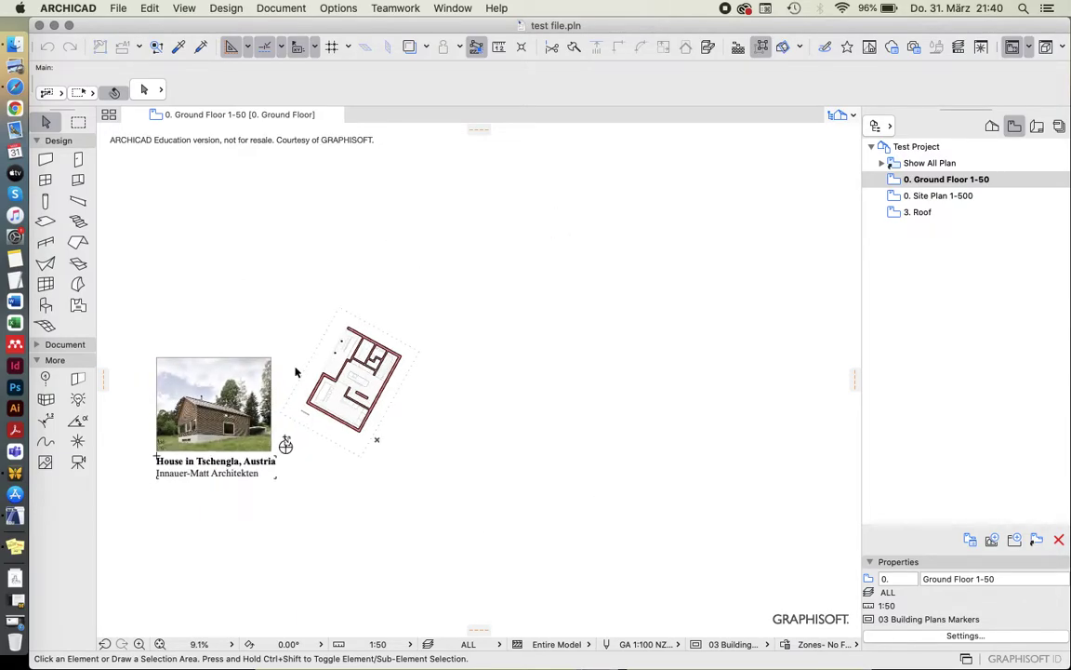
scroll(296, 372, "up", 6)
scroll(296, 372, "down", 2)
scroll(296, 372, "down", 1)
scroll(560, 397, "up", 5)
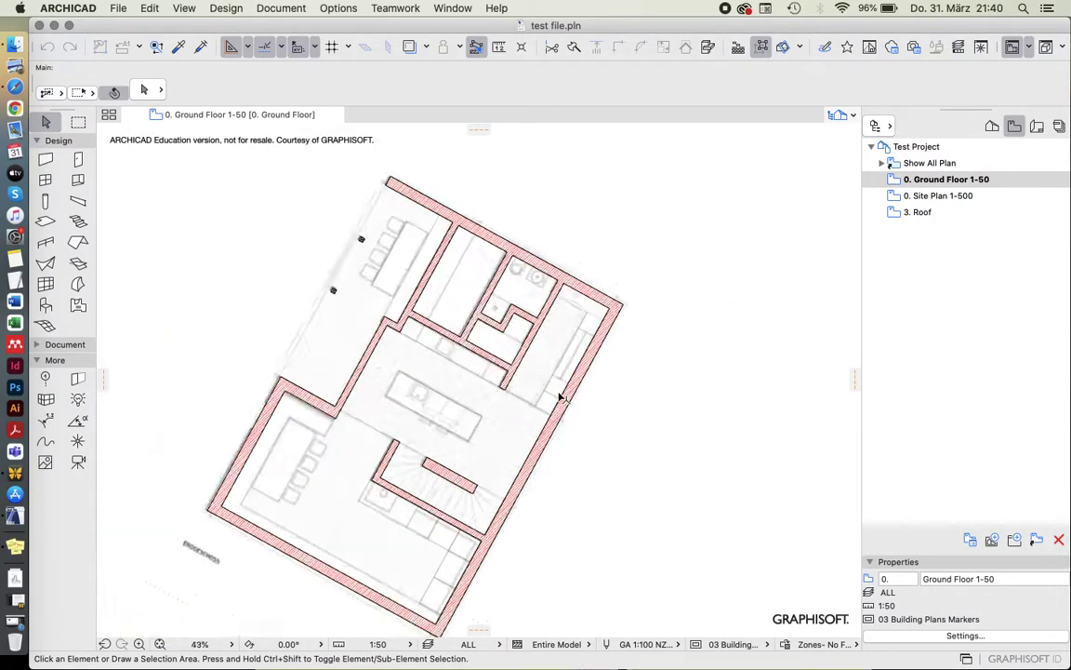
scroll(560, 397, "down", 4)
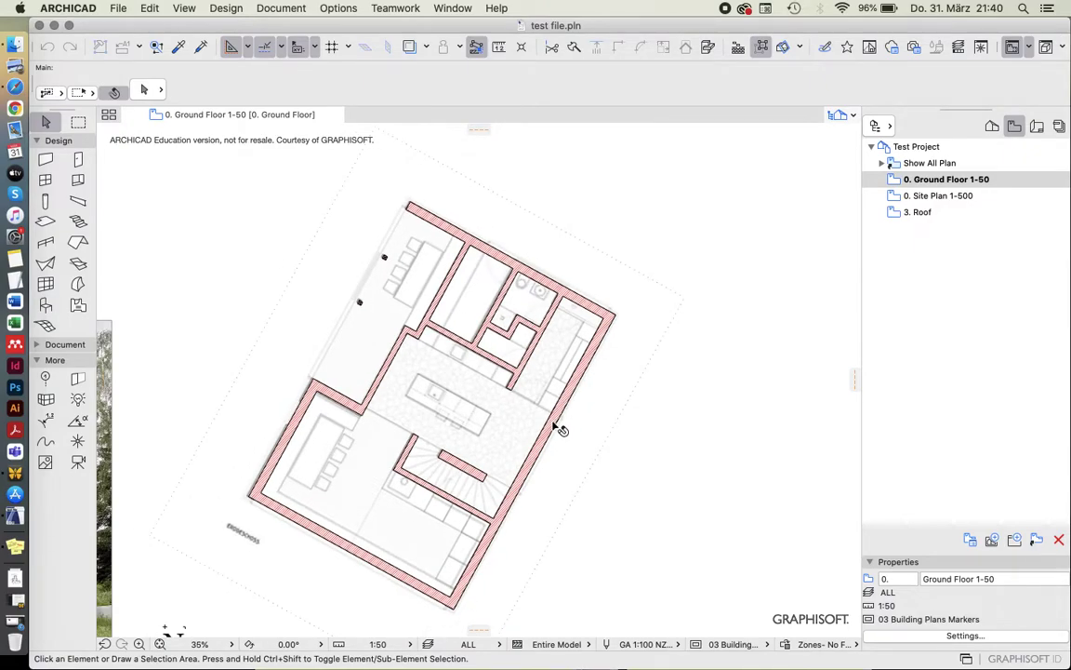
Pick up the settings of the house's long outer brick wall for the Wall tool.
left_click(555, 420, "alt")
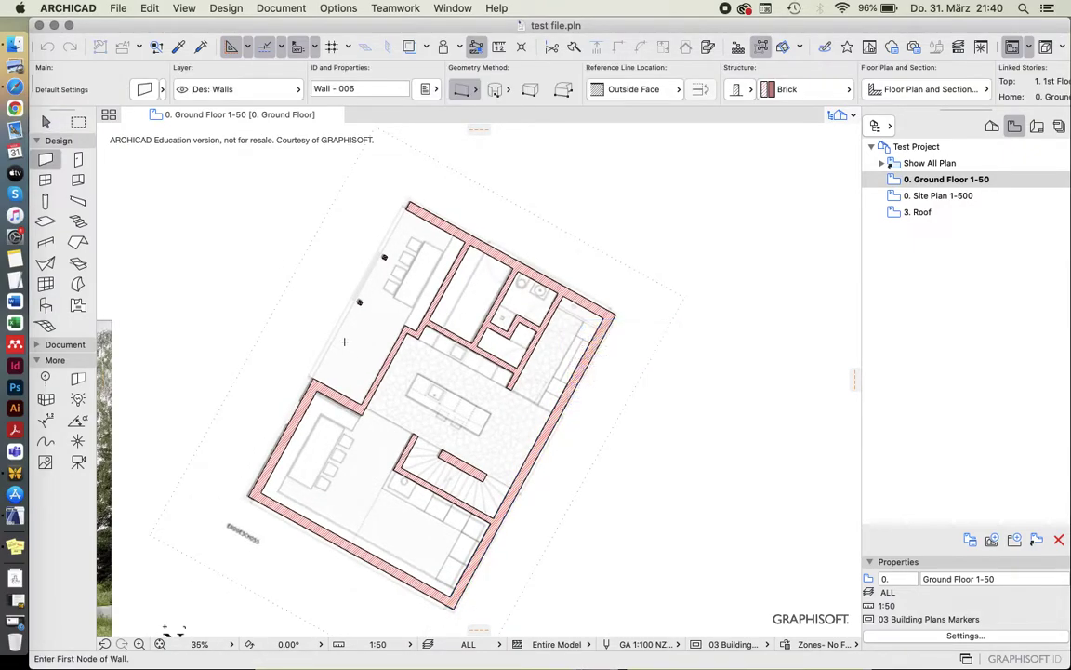
scroll(344, 341, "down", 3)
scroll(344, 341, "up", 1)
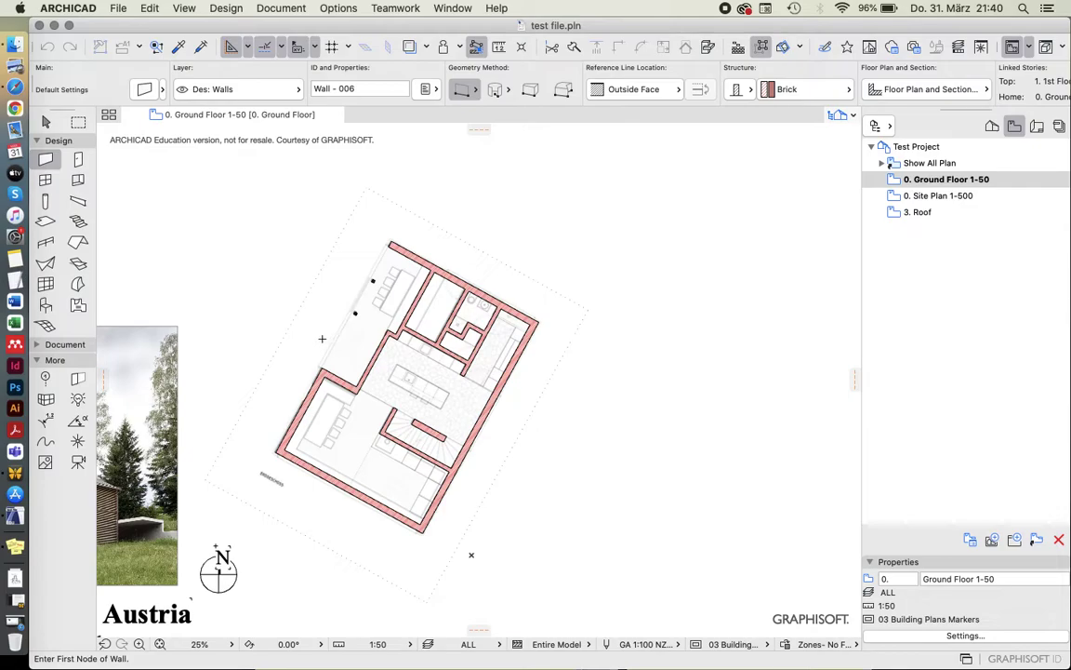
scroll(322, 339, "down", 3)
scroll(322, 338, "up", 2)
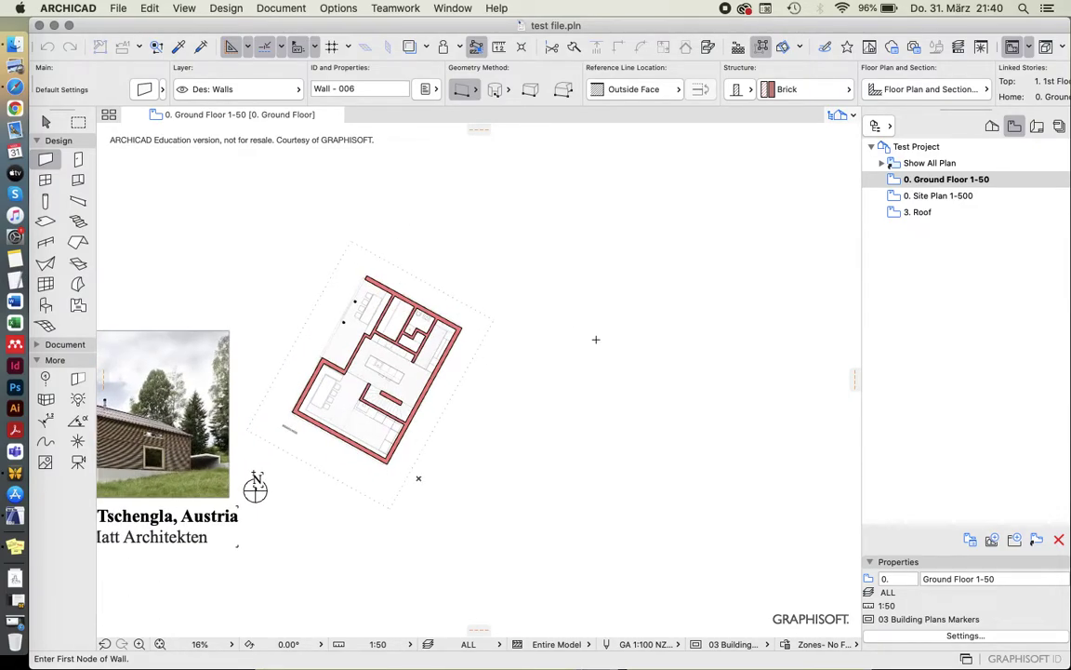
scroll(596, 339, "up", 3)
scroll(596, 340, "down", 2)
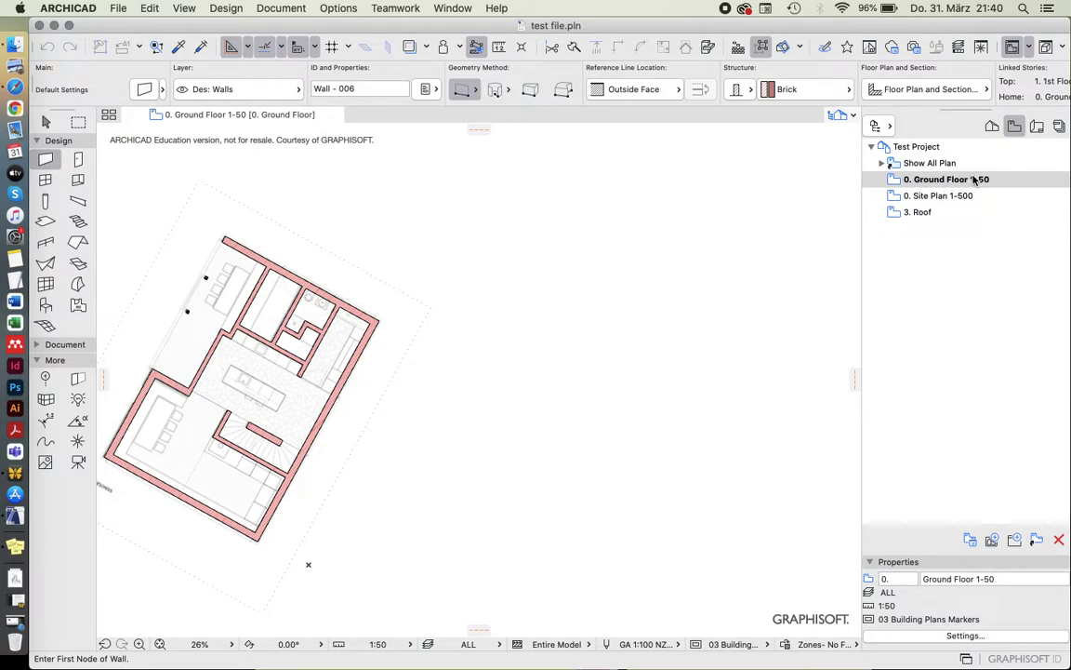
Change the drawing scale of the ground floor plan to 1:100.
left_click(394, 647)
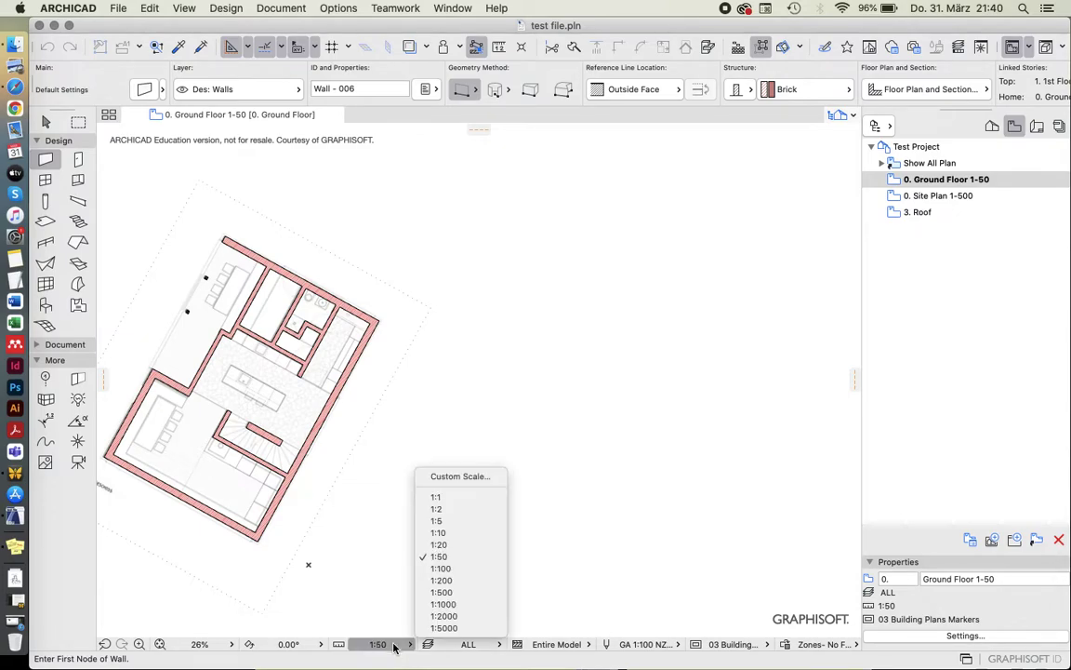
left_click(462, 569)
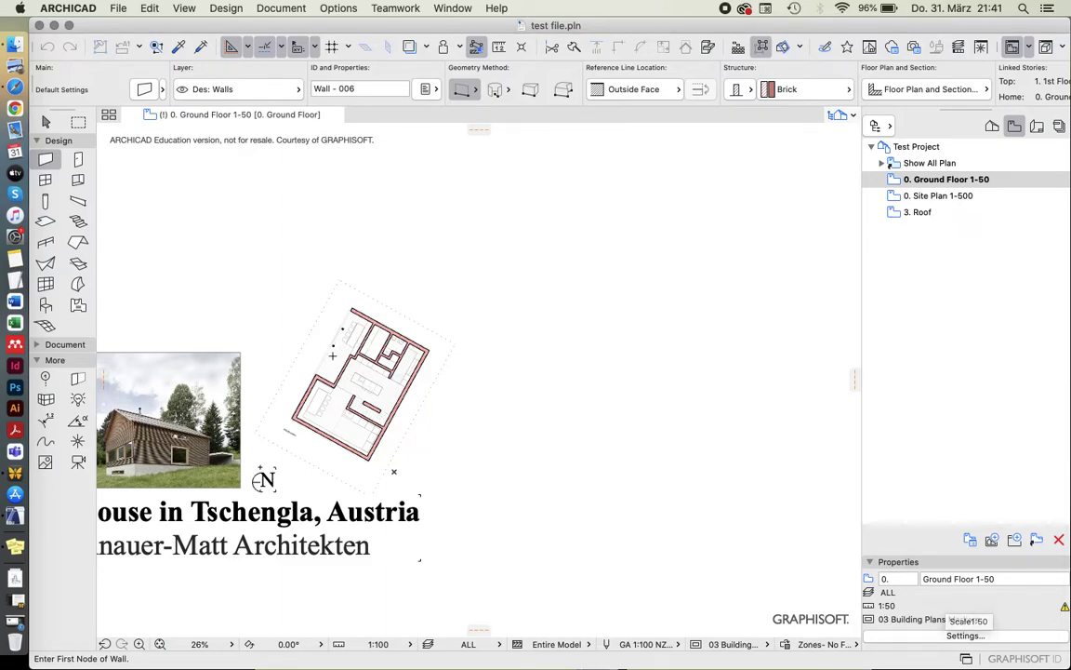
scroll(332, 355, "up", 5)
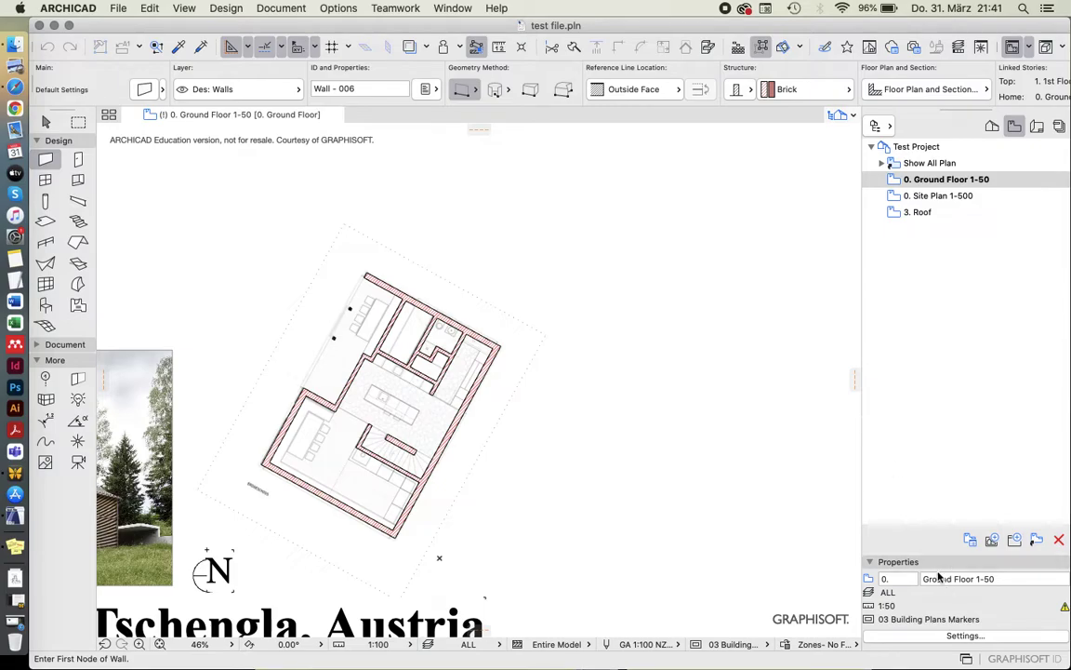
Try loading the current window's settings into the Ground Floor 1-50 view settings, and cancel the dialog.
left_click(926, 212)
left_click(963, 182)
left_click(902, 636)
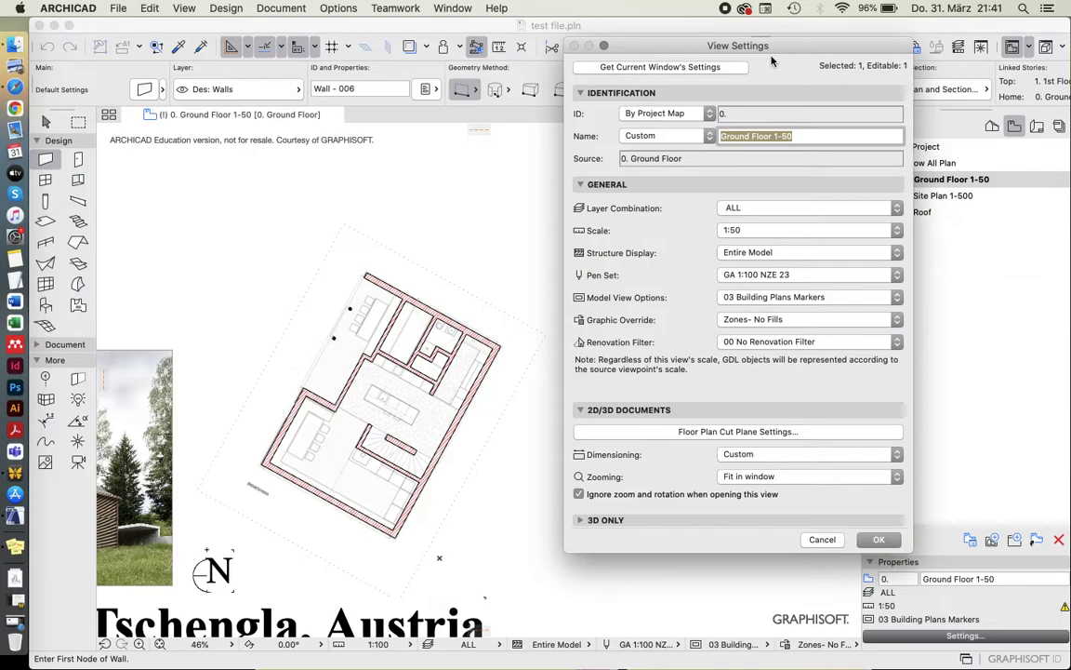
left_click_drag(781, 54, 682, 105)
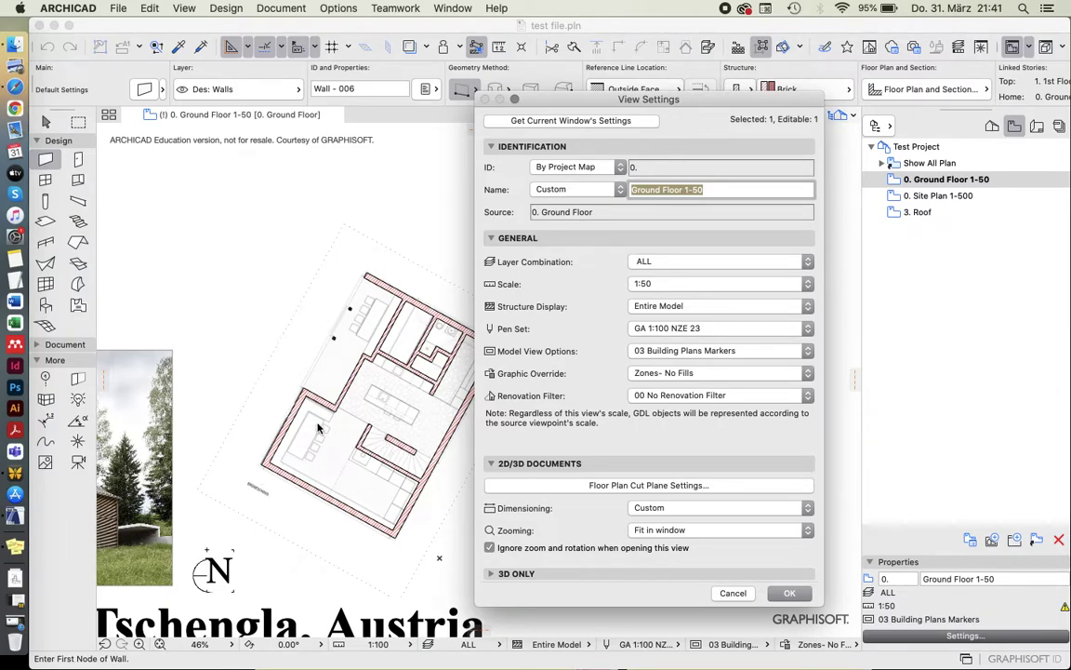
left_click(595, 125)
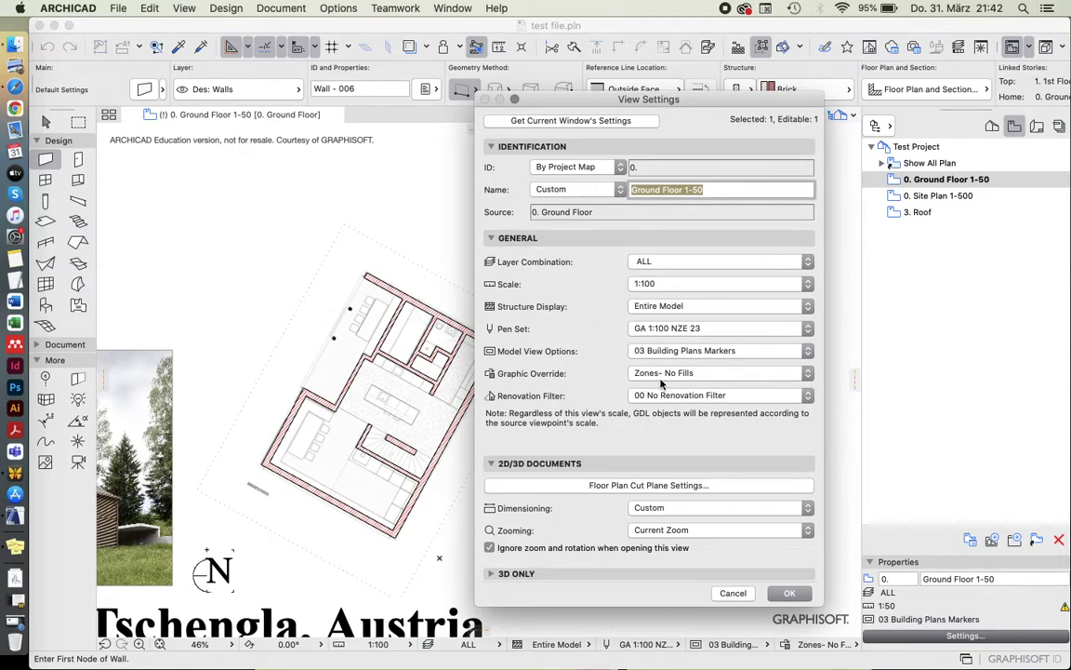
left_click(731, 593)
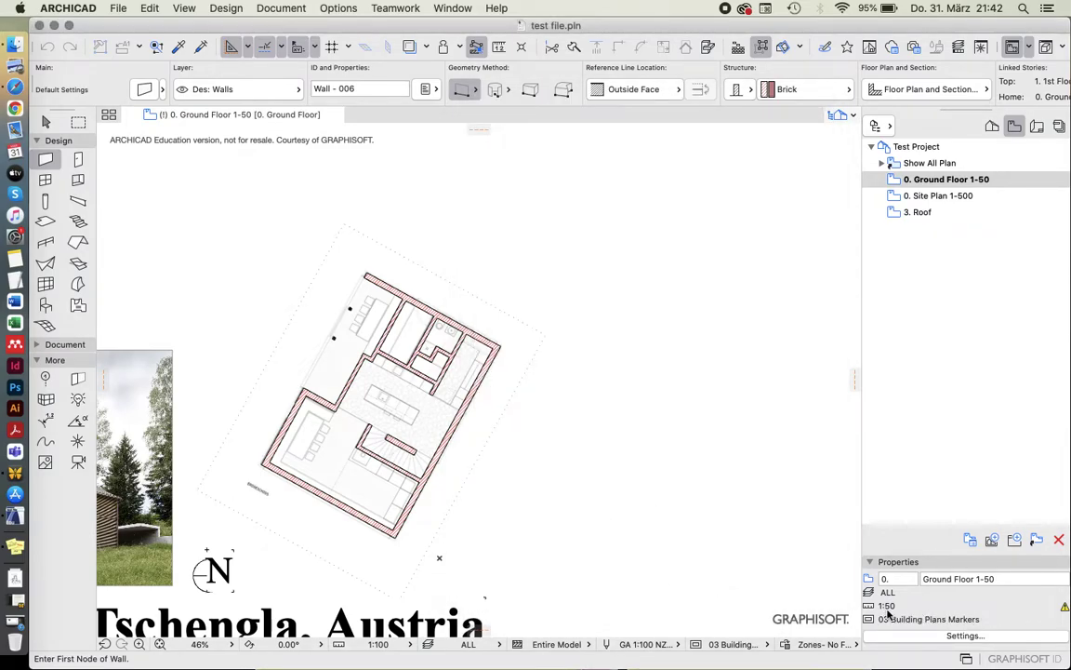
left_click(897, 578)
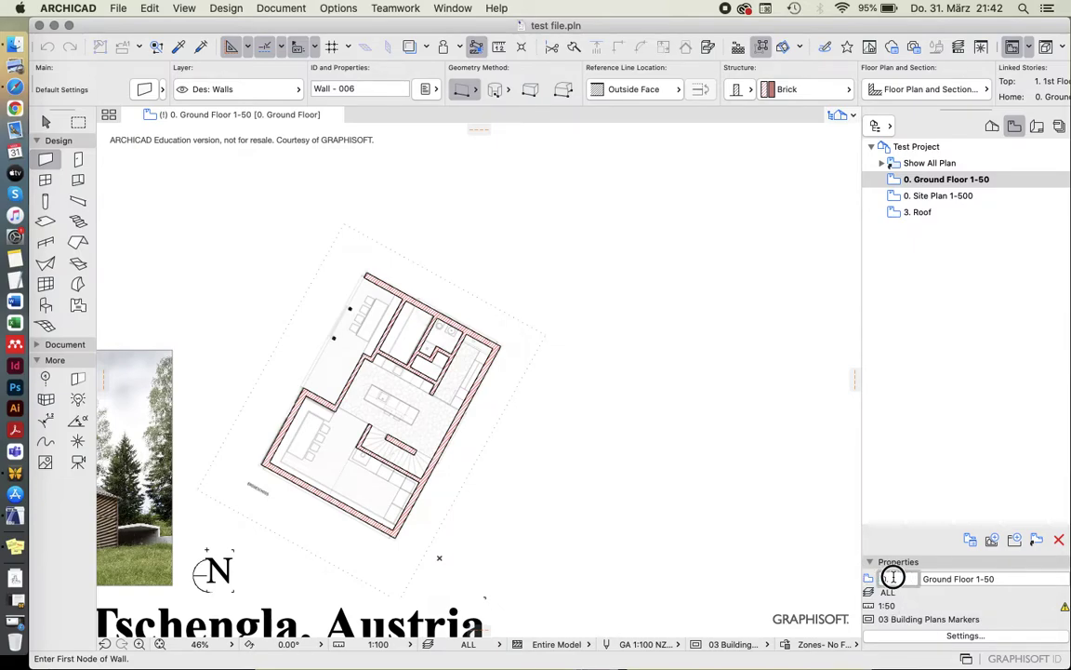
double_click(901, 579)
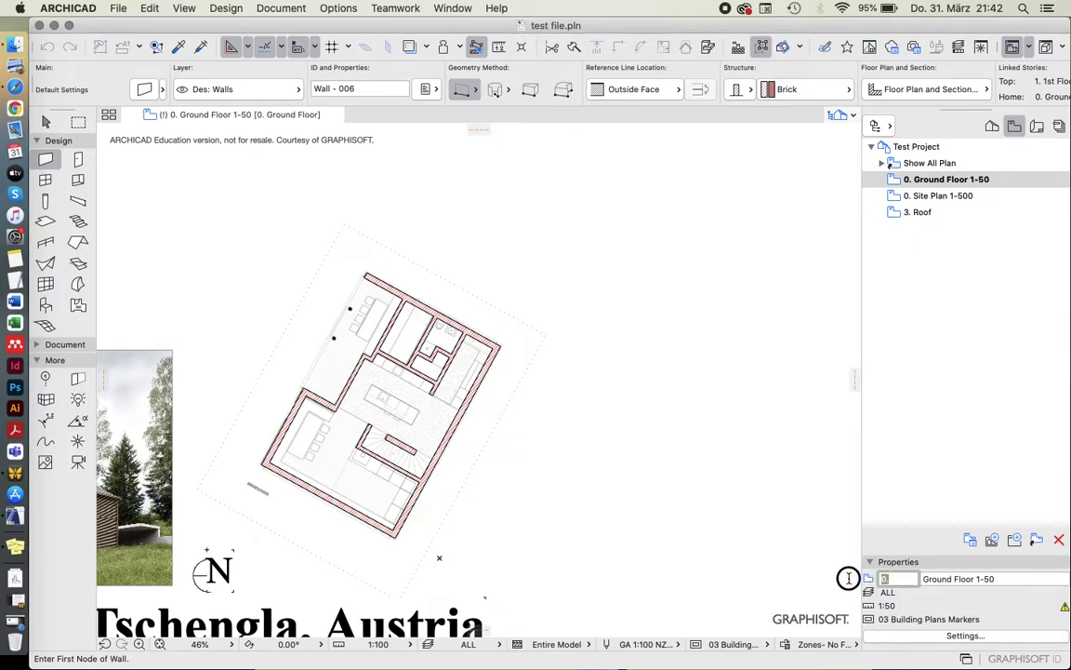
left_click(904, 579)
type(".")
scroll(771, 360, "down", 5)
scroll(729, 373, "up", 2)
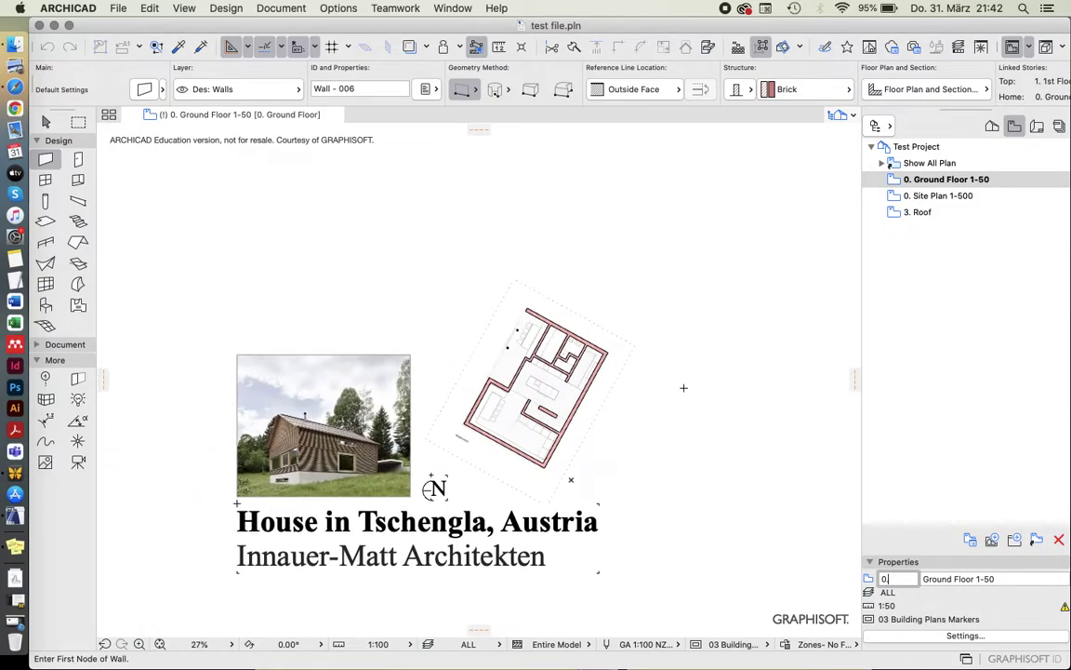
scroll(683, 388, "up", 4)
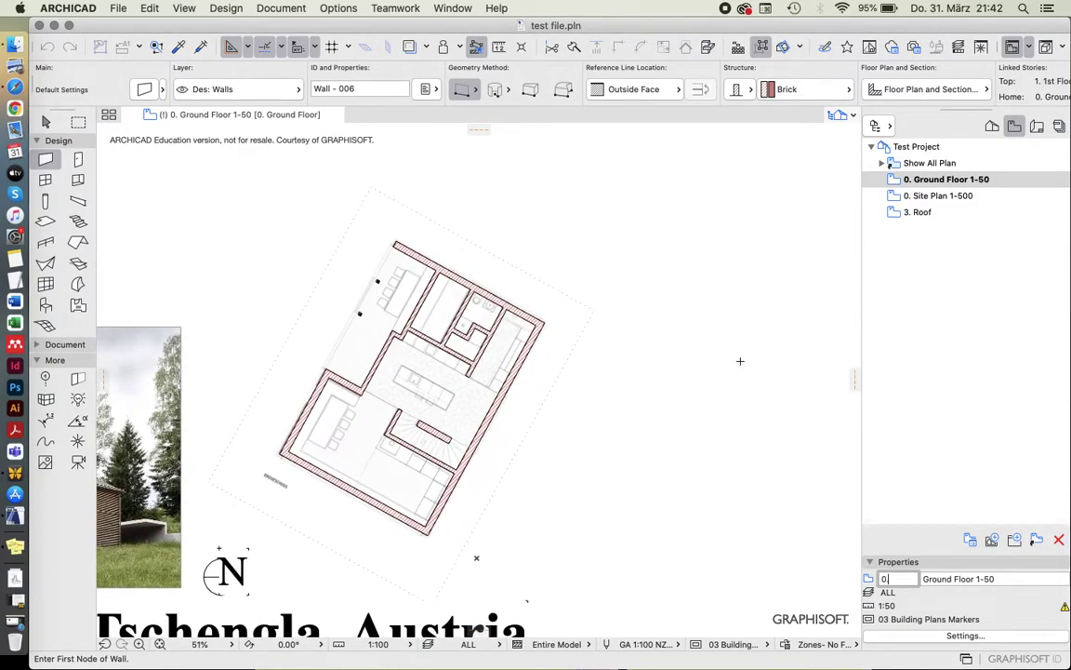
scroll(740, 361, "up", 2)
scroll(740, 361, "down", 1)
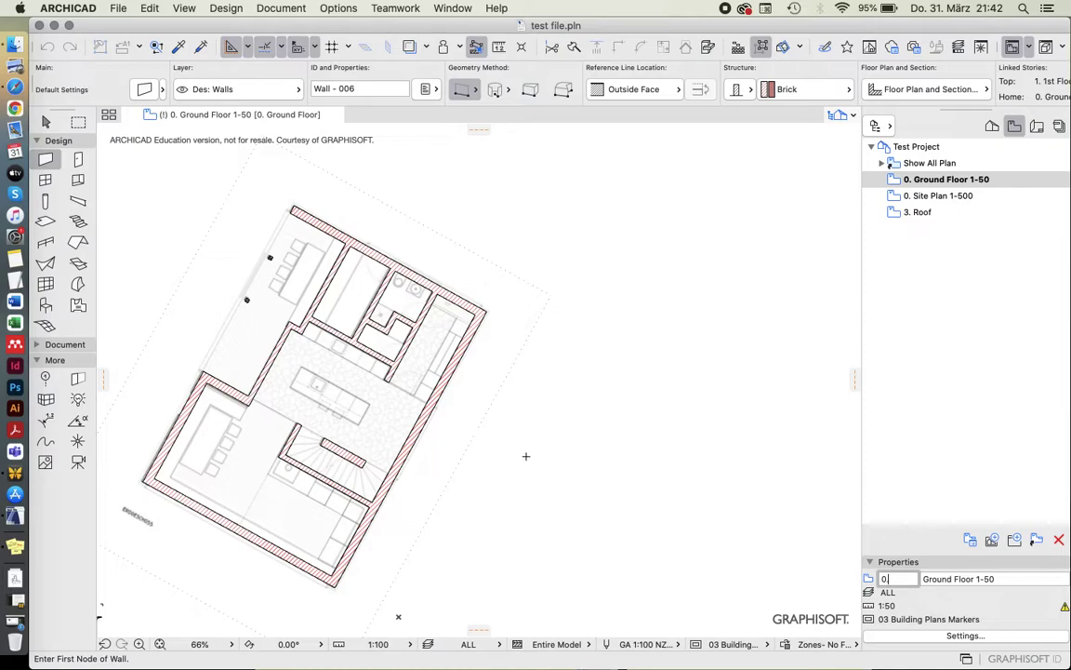
Try to draw a horizontal wall beside the tilted floor plan, and cancel it.
left_click(527, 502)
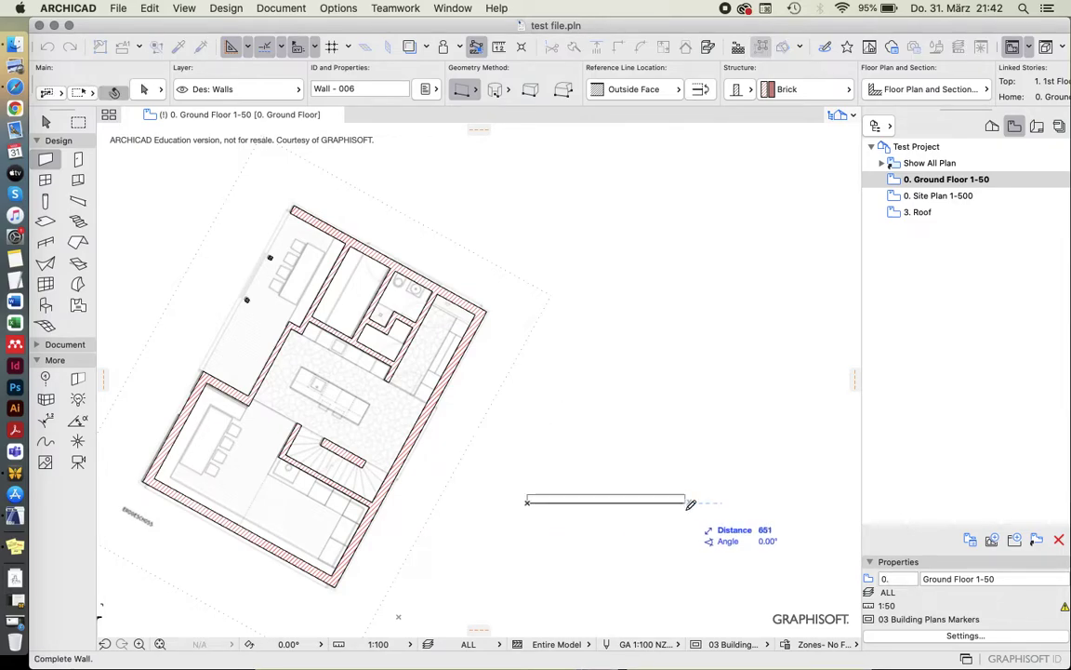
key("Escape")
scroll(686, 512, "up", 5)
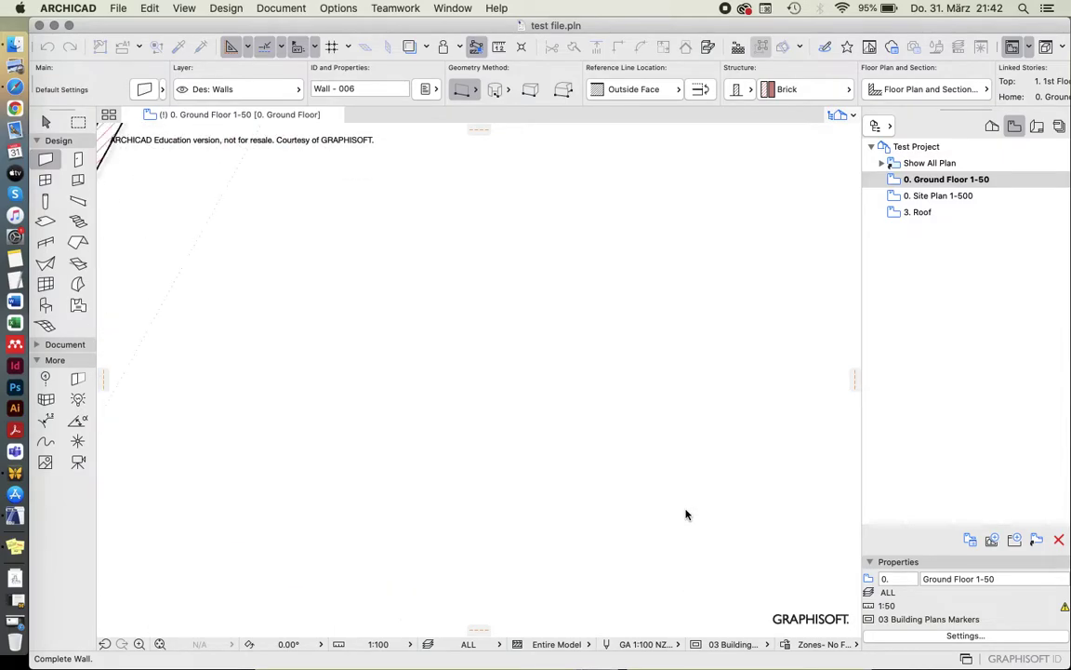
scroll(686, 514, "down", 5)
key("Escape")
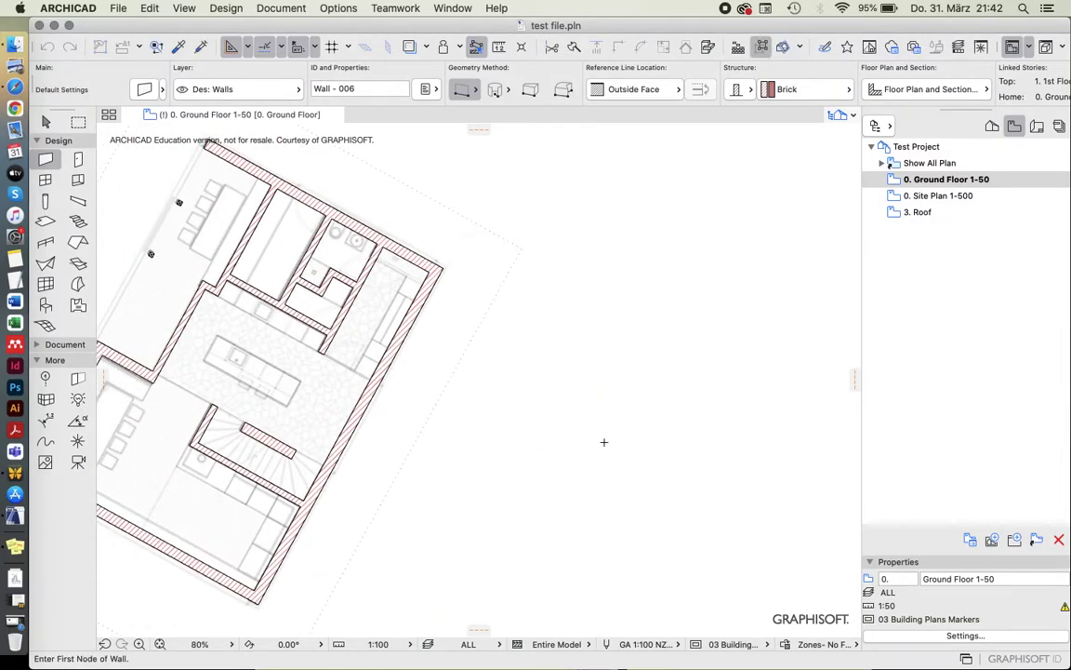
Set the floor plan's view orientation to 298.82° so the house lies square to the screen.
scroll(604, 442, "down", 3)
scroll(600, 427, "up", 4)
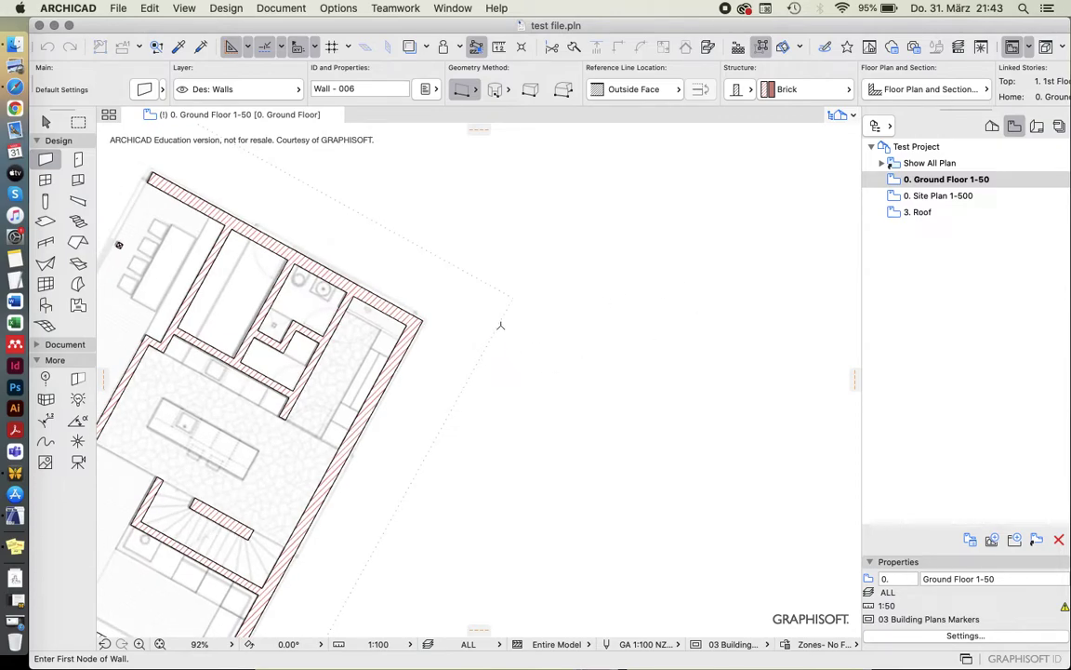
left_click(289, 643)
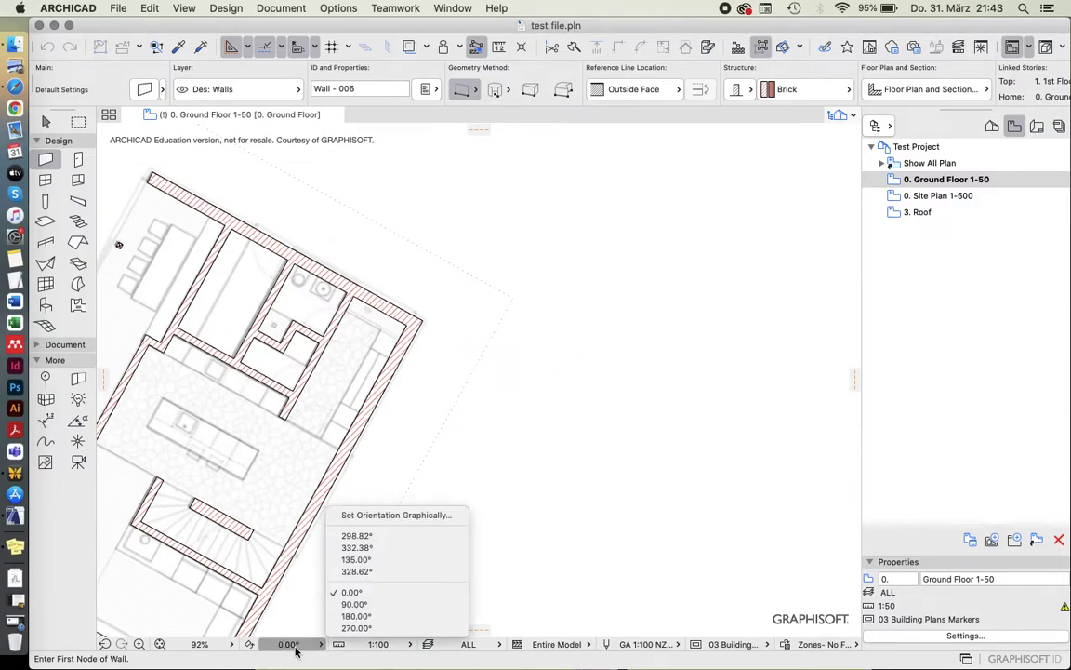
left_click(373, 547)
scroll(479, 574, "down", 5)
scroll(478, 571, "up", 2)
scroll(503, 444, "up", 1)
scroll(503, 444, "up", 4)
scroll(503, 444, "down", 3)
scroll(504, 443, "up", 1)
scroll(502, 443, "up", 4)
scroll(498, 276, "down", 3)
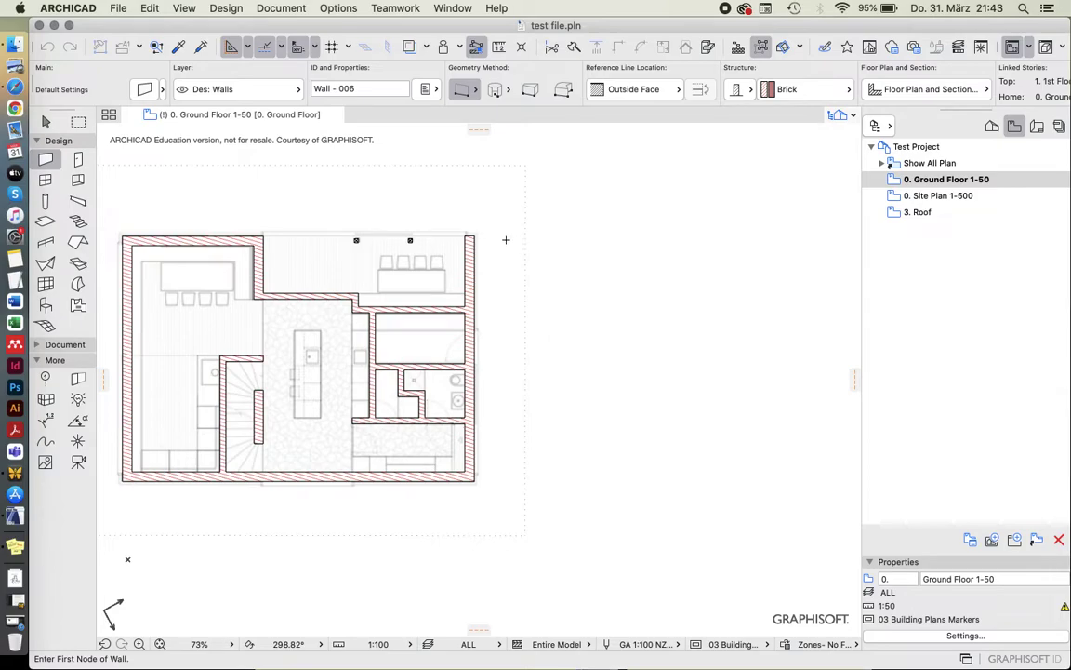
Draw a brick wall with a distance of 600 at 151.18°, outside the house and parallel to its short outer wall beside the dining terrace.
left_click(511, 367)
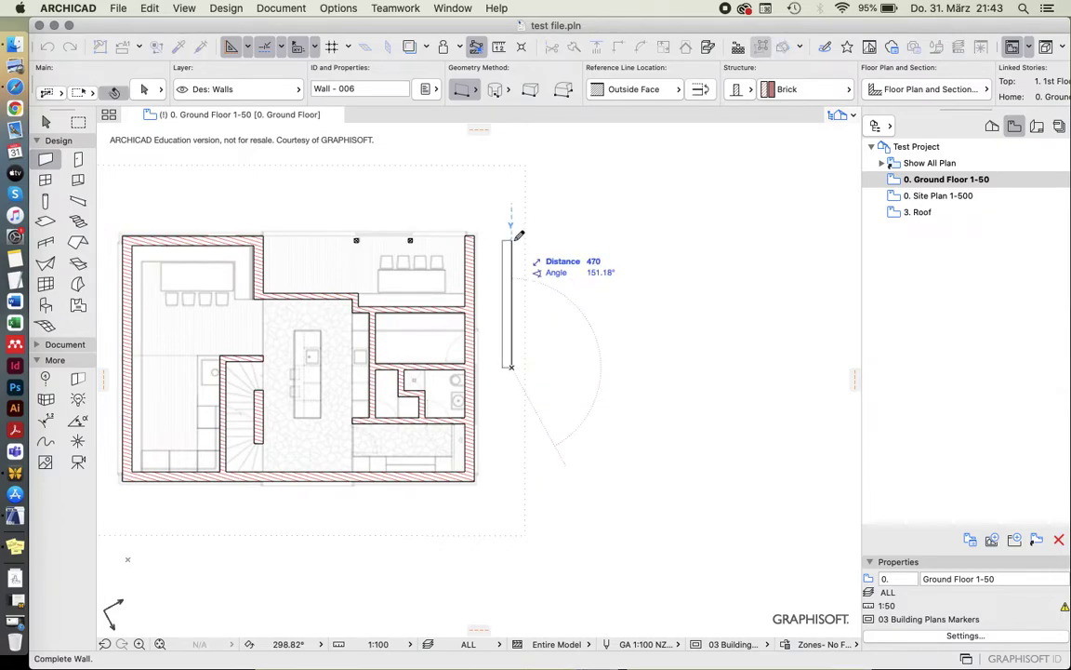
key("Tab")
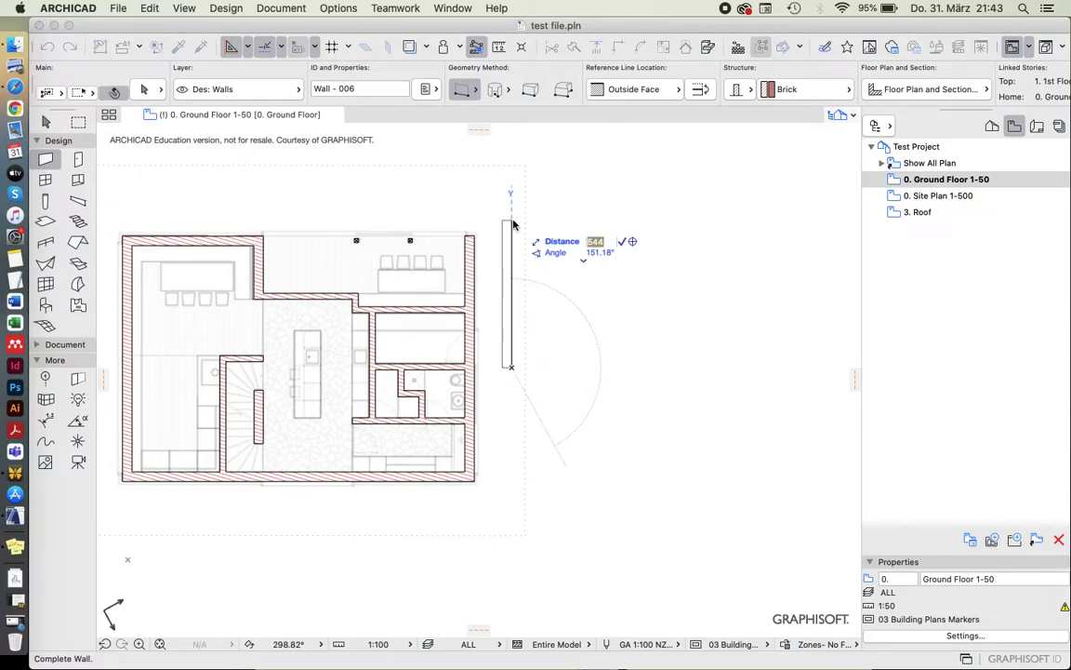
type("600")
key("BackSpace")
key("BackSpace")
key("BackSpace")
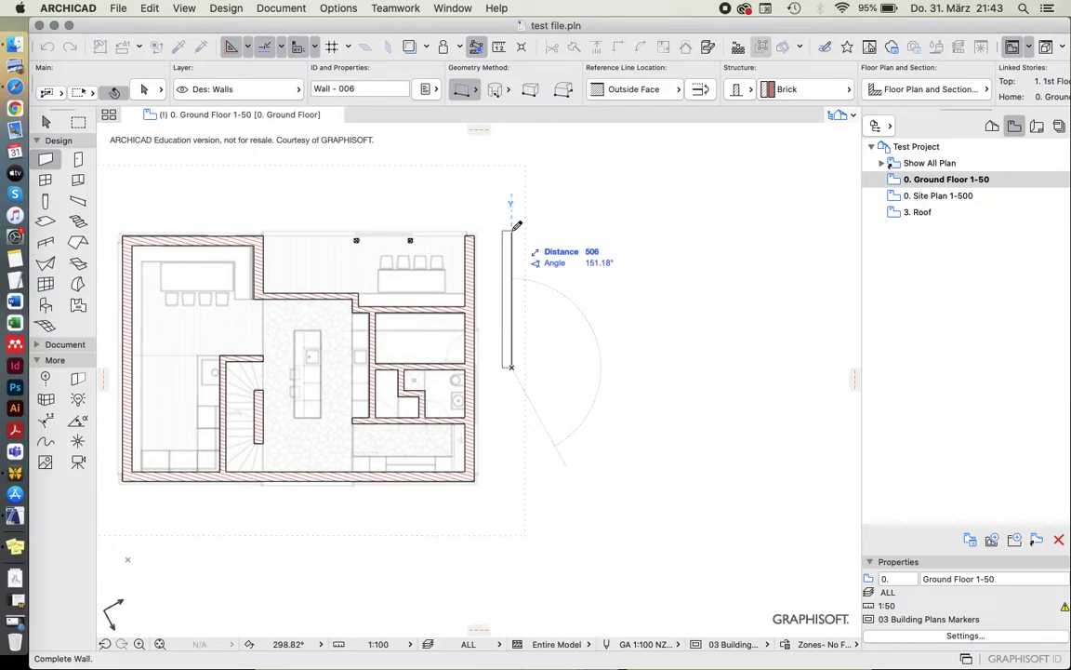
key("Tab")
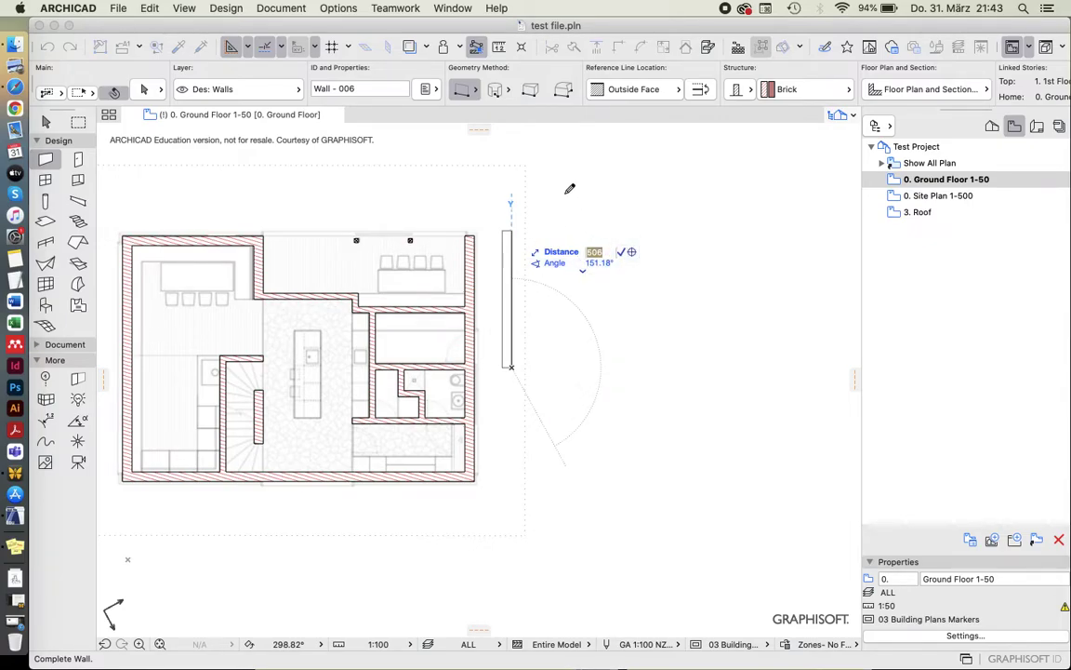
type("600")
key("Return")
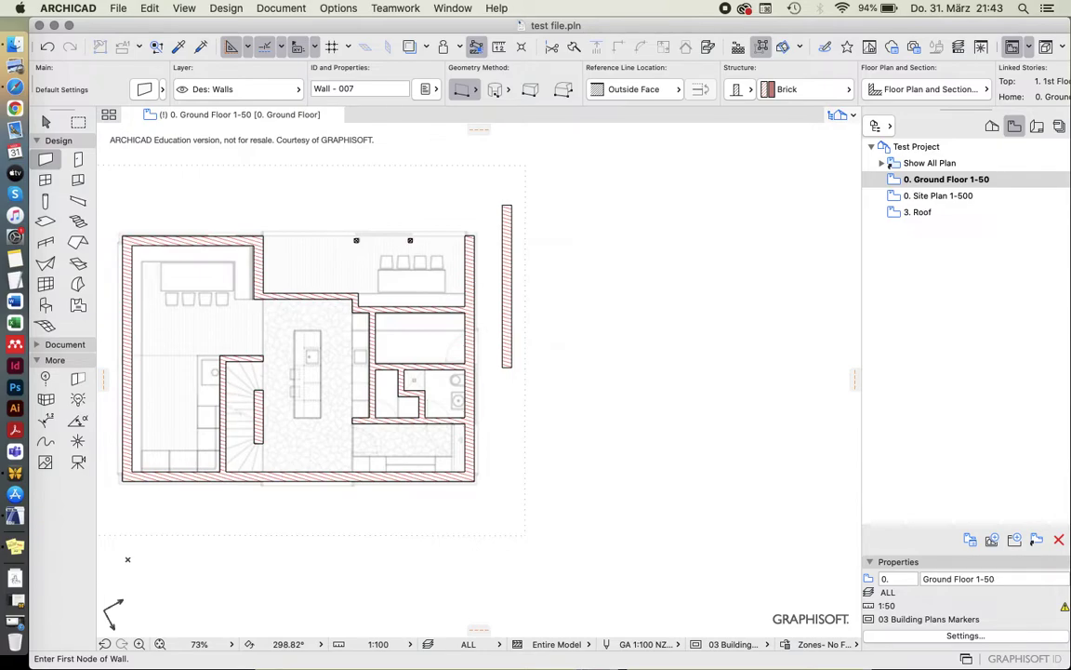
Move the new wall along its length to align its end with the end of the adjacent outer wall, and keep it selected.
key("Escape")
left_click(512, 285)
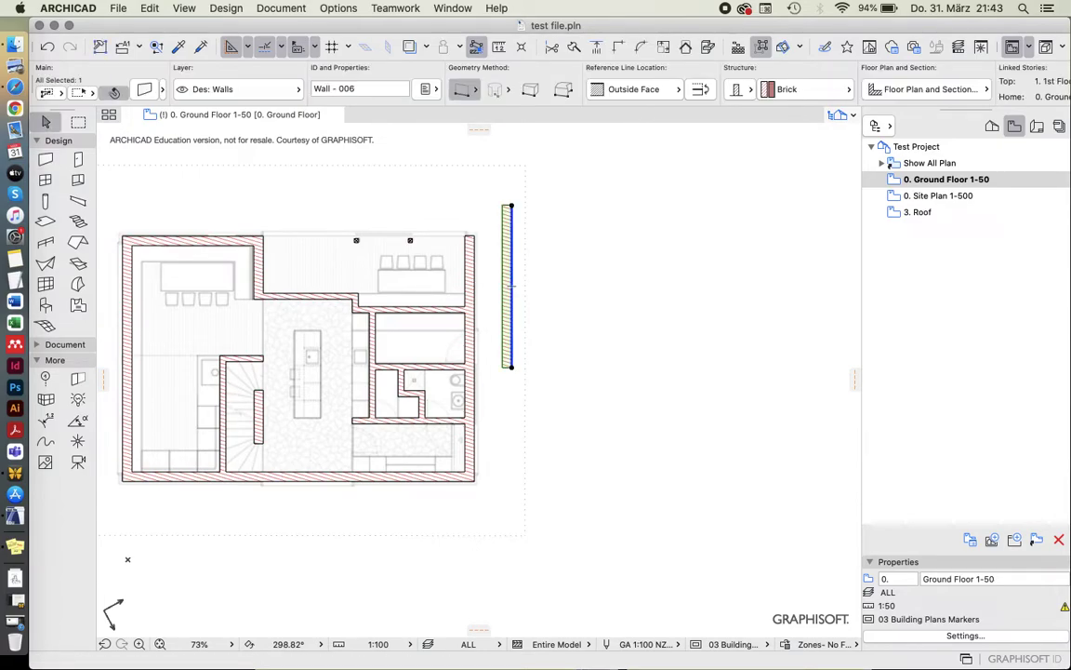
left_click_drag(511, 205, 512, 235)
key("Escape")
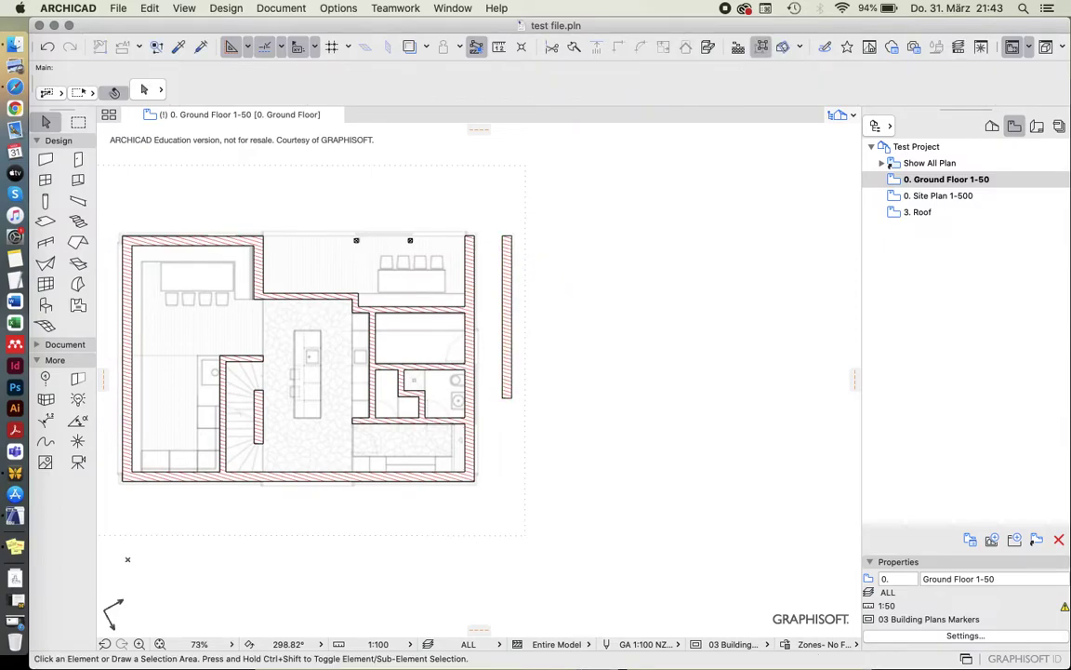
left_click(507, 316)
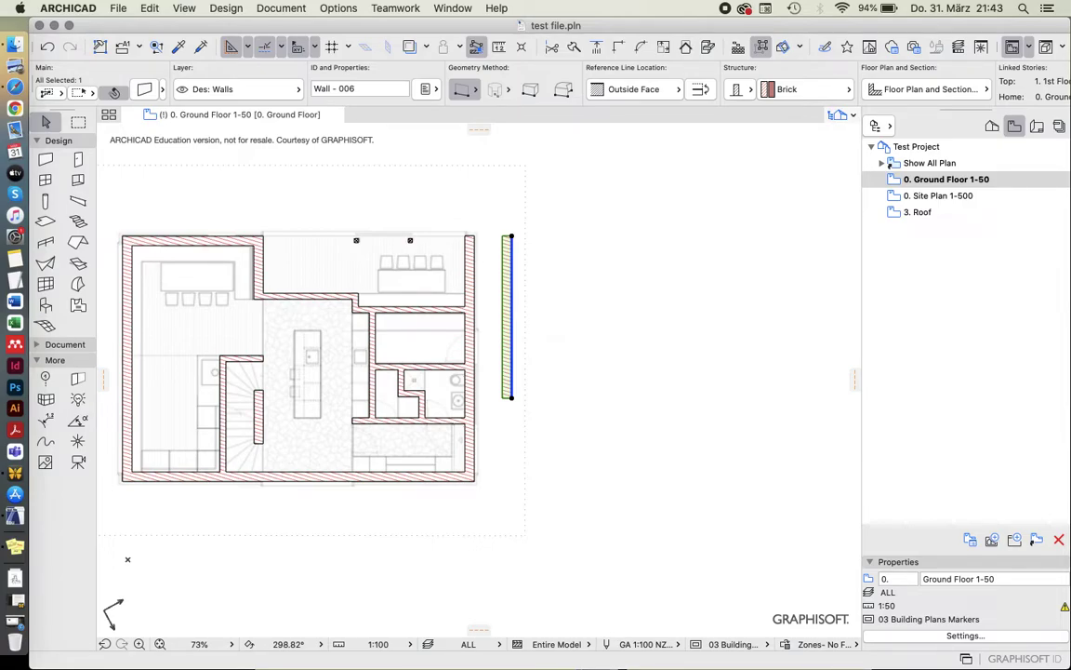
Copy the selected outside wall 450 away from the house at 90.00°, measured from its outer face, and deselect the copy.
right_click(549, 246)
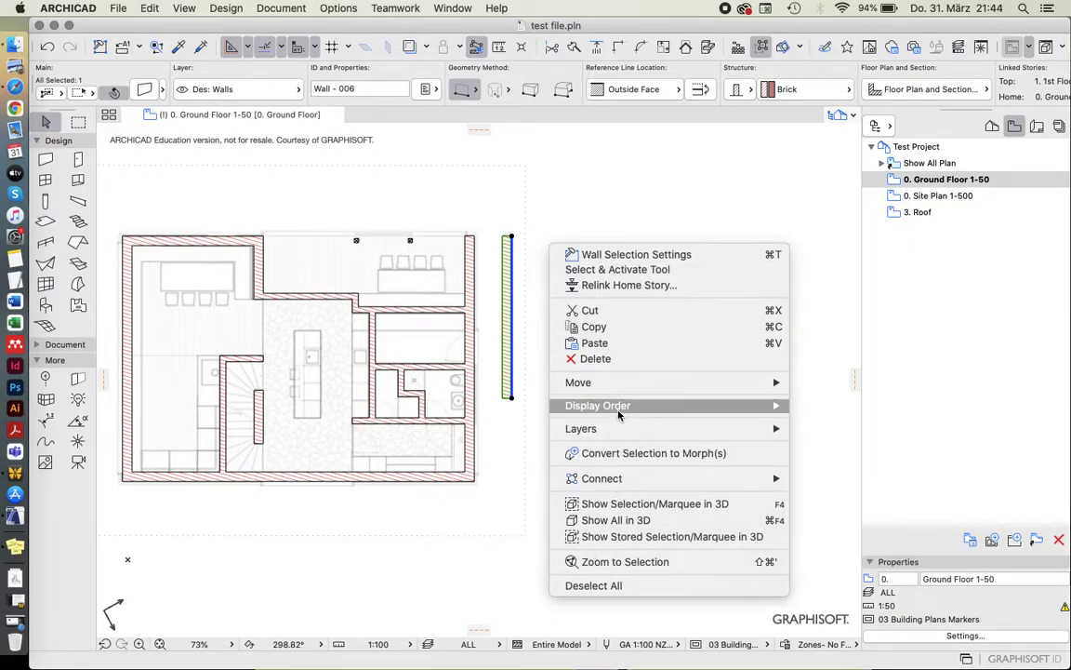
mouse_move(623, 415)
mouse_move(620, 389)
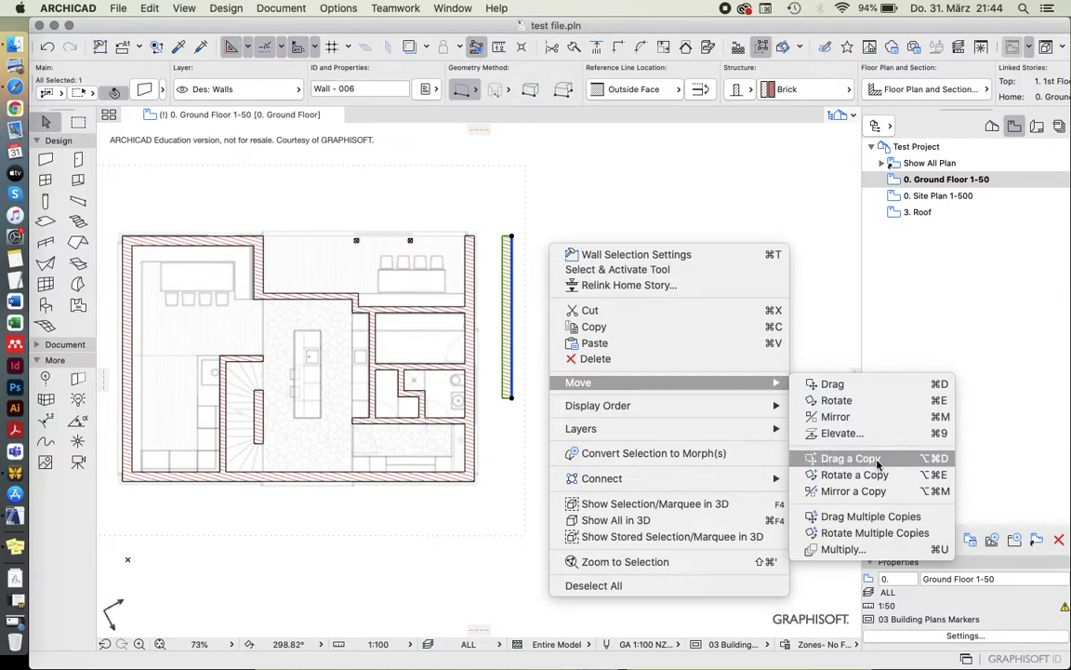
left_click(942, 464)
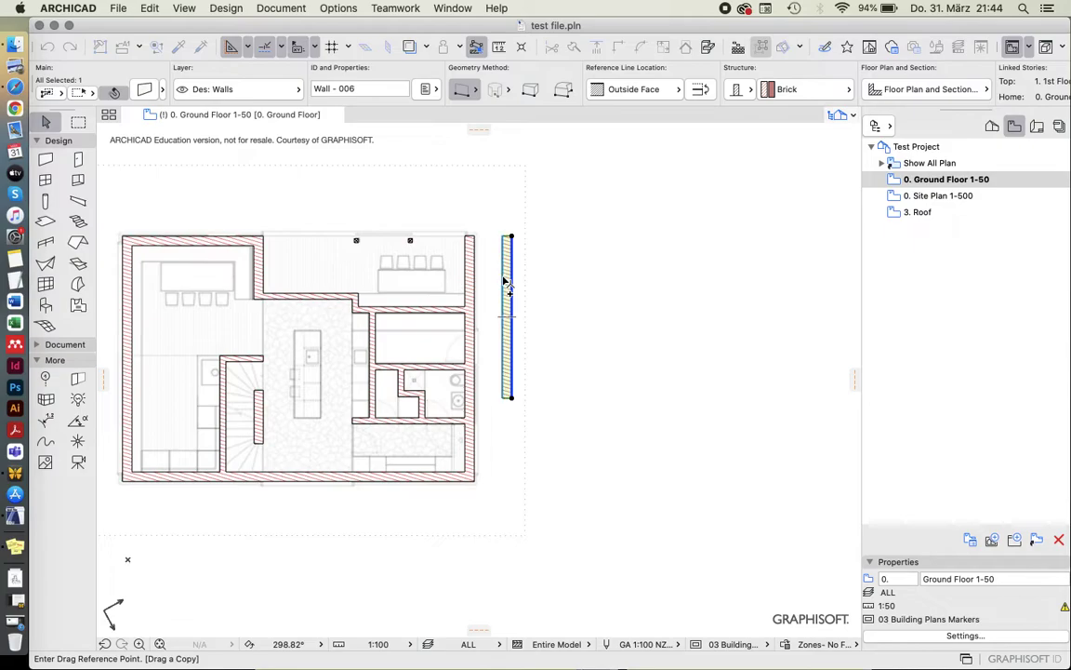
left_click(513, 280)
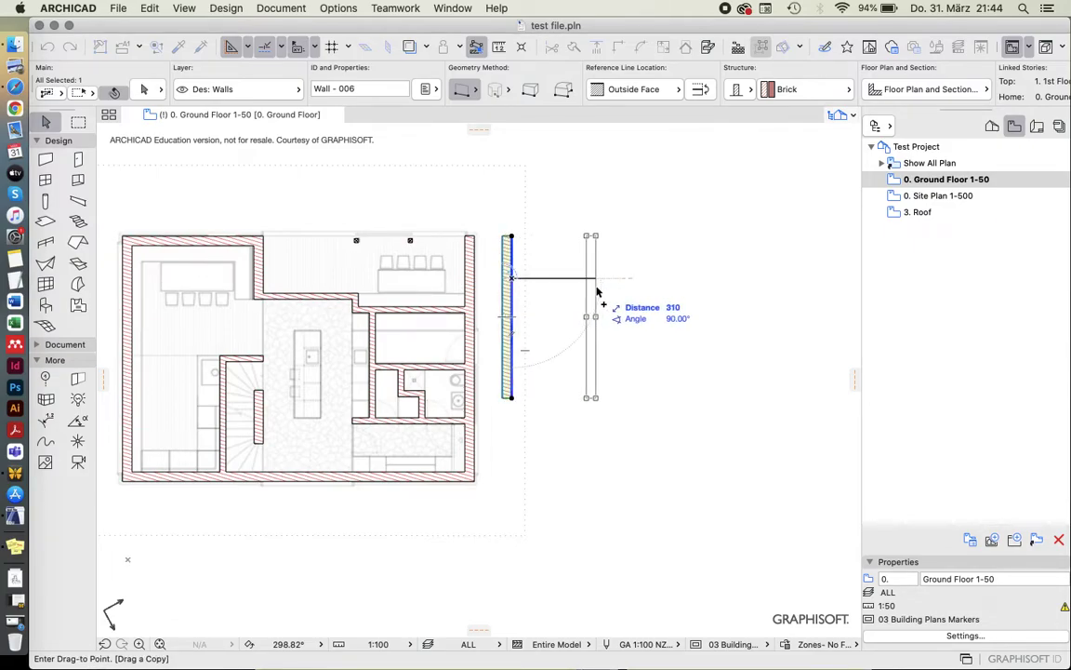
key("Tab")
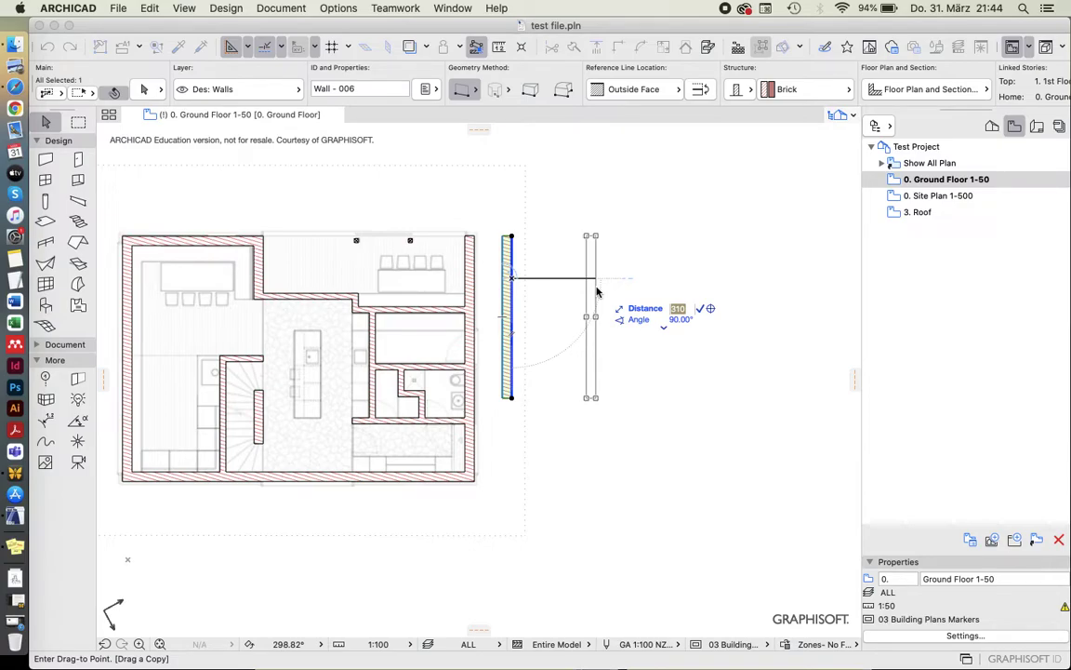
type("450")
key("Return")
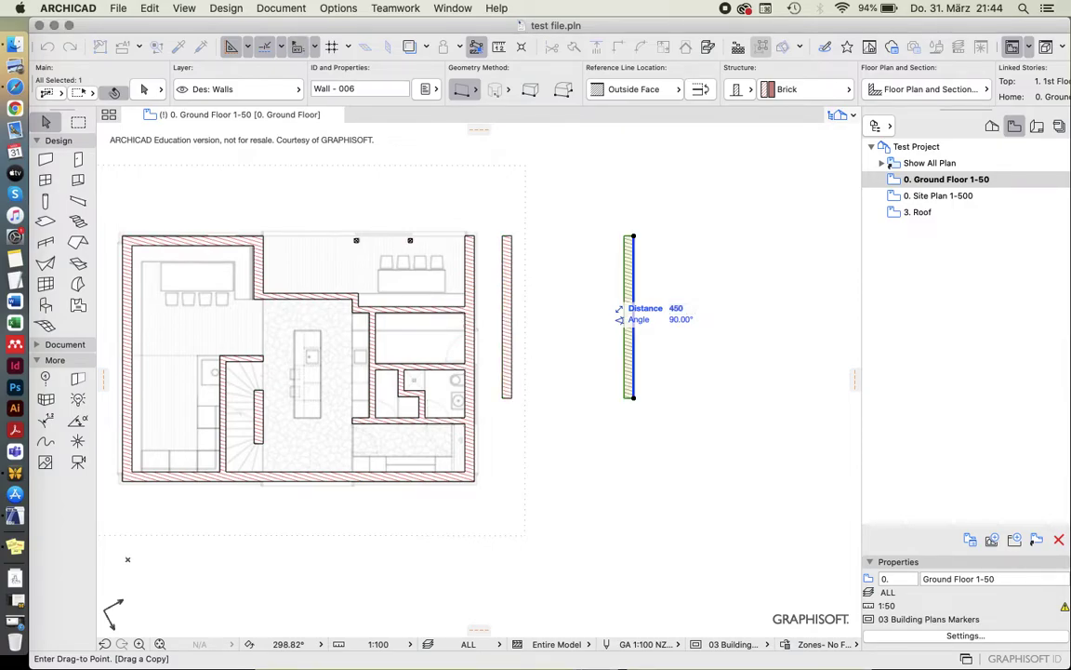
key("Escape")
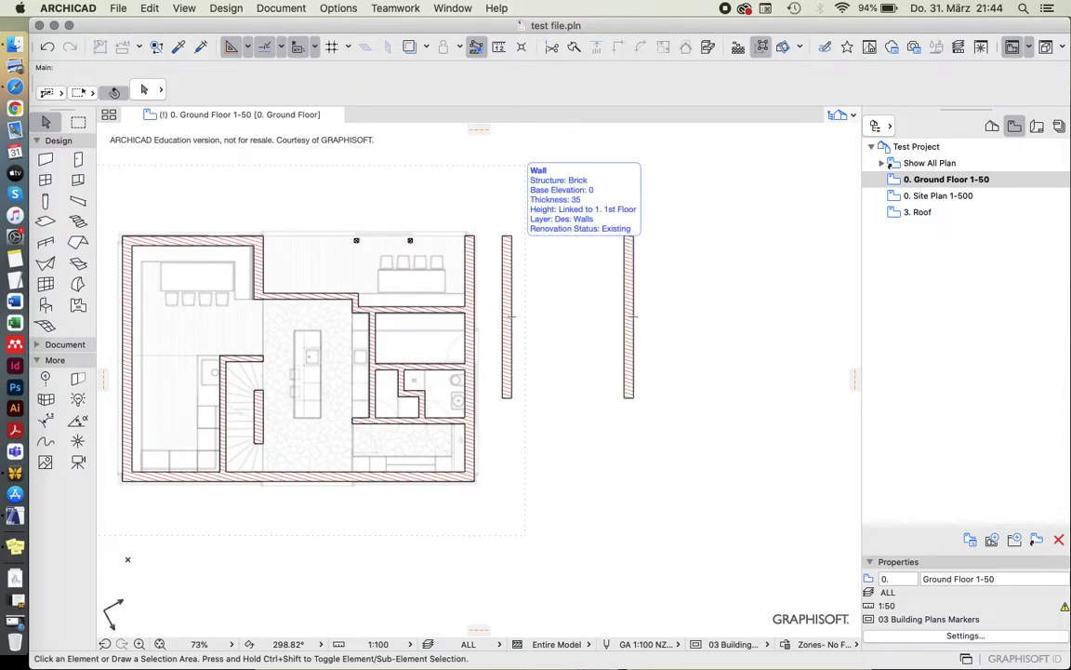
Measure the clear distance between the outside wall and its copy, from face to face.
key("m")
left_click(511, 258)
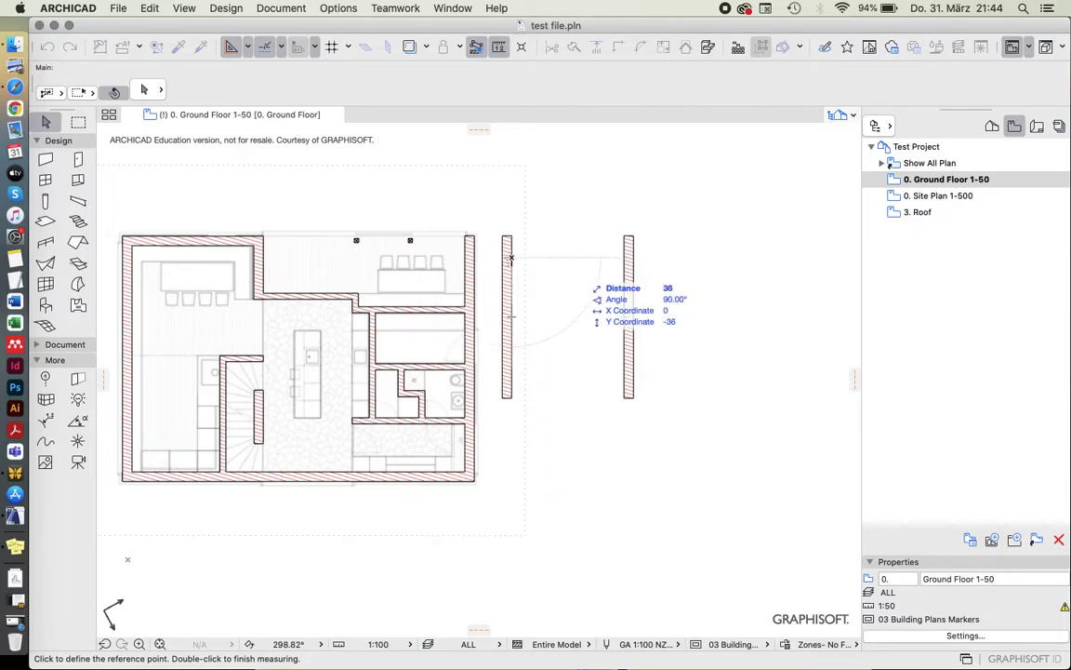
key("Escape")
left_click(507, 316)
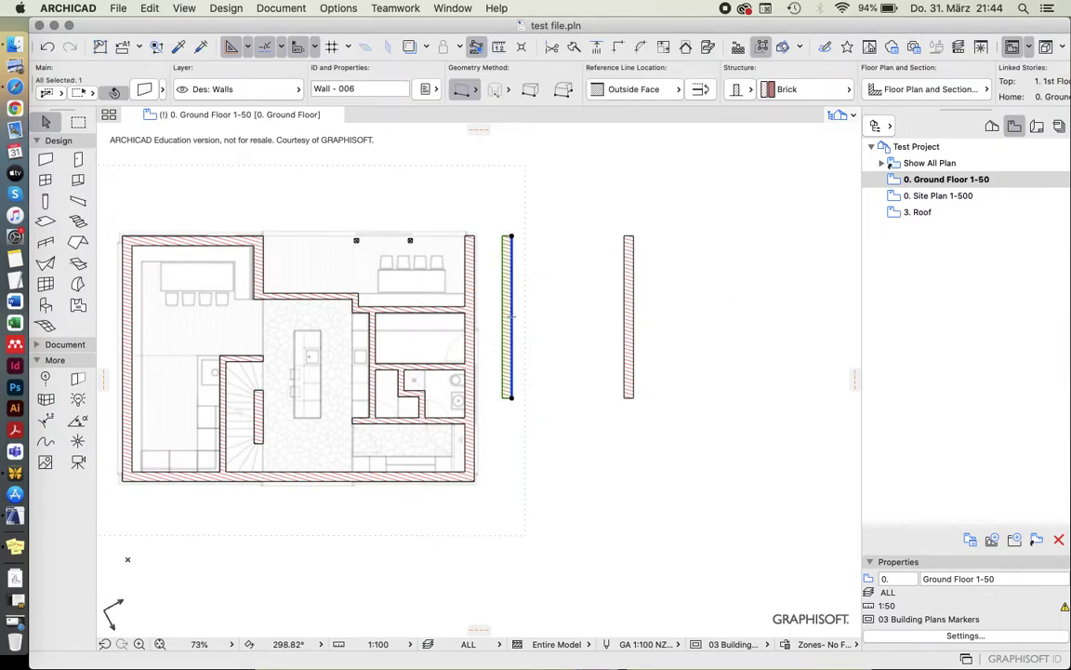
left_click(632, 317)
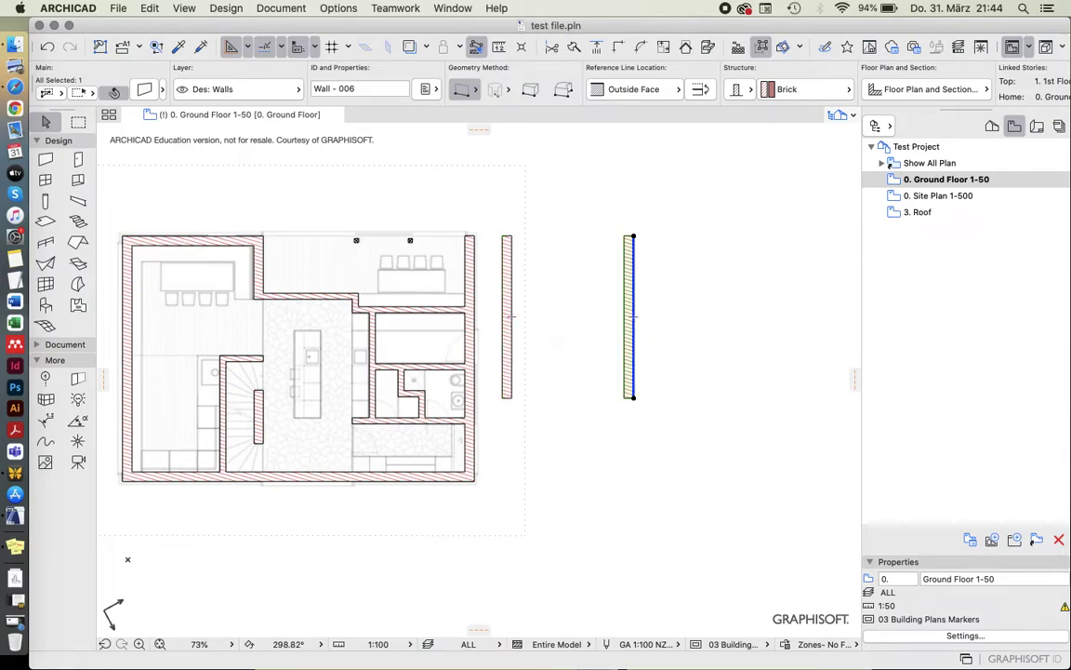
key("Escape")
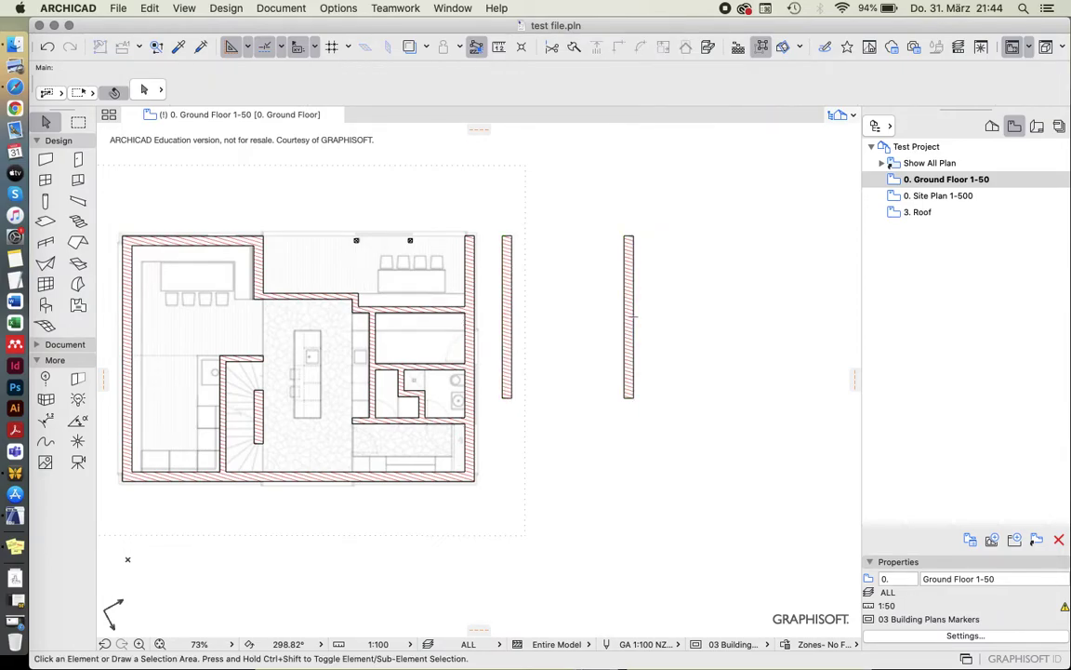
key("l")
left_click(511, 275)
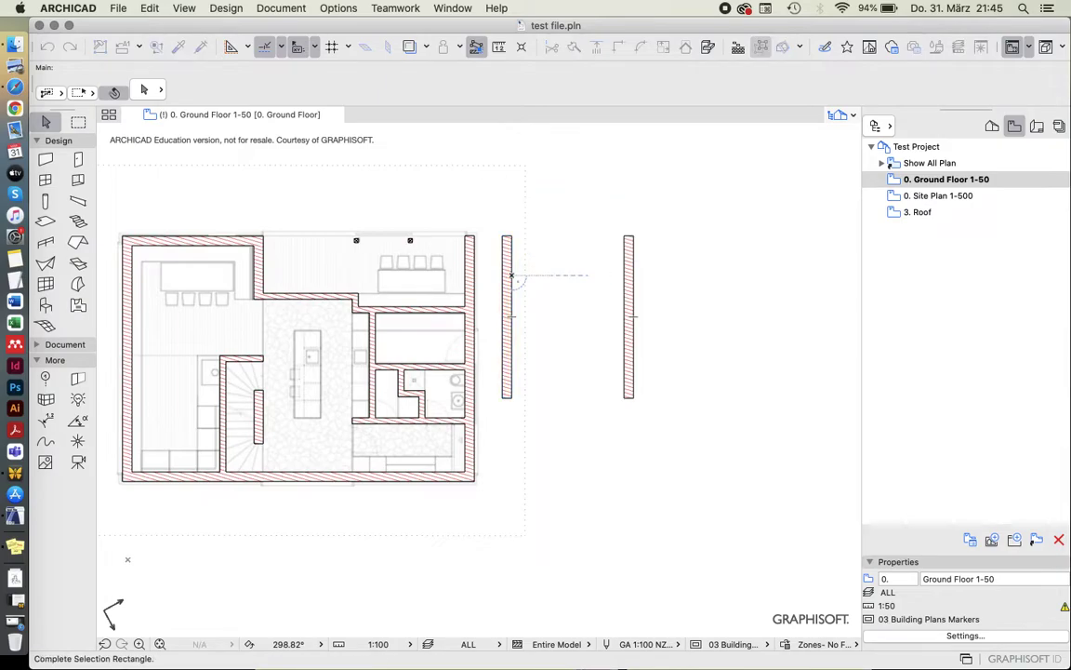
key("Escape")
key("m")
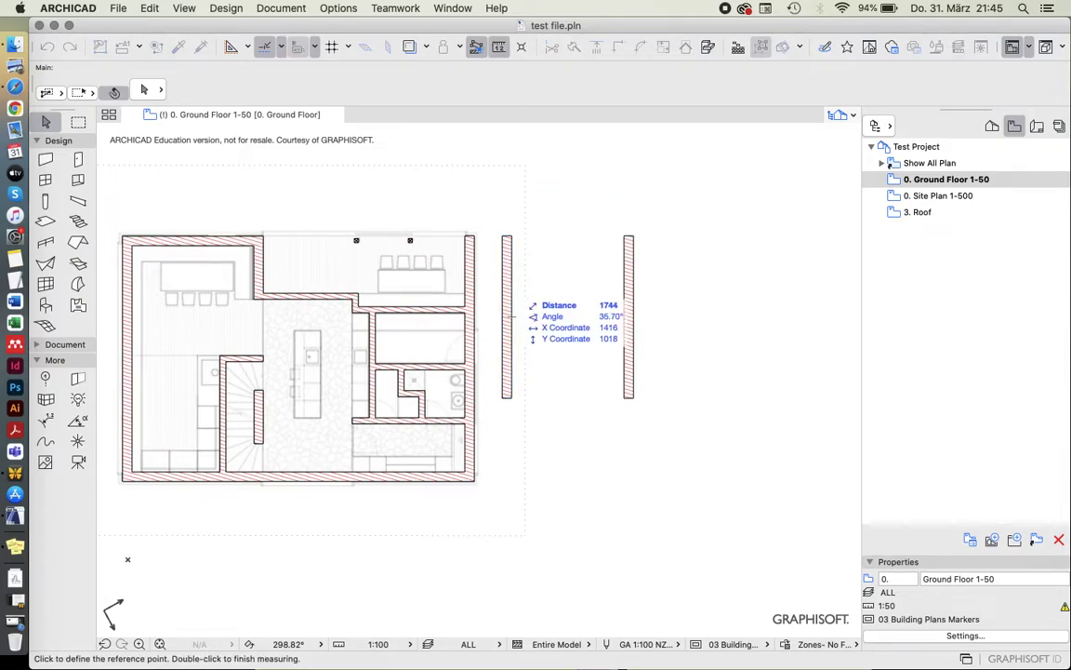
left_click(511, 285)
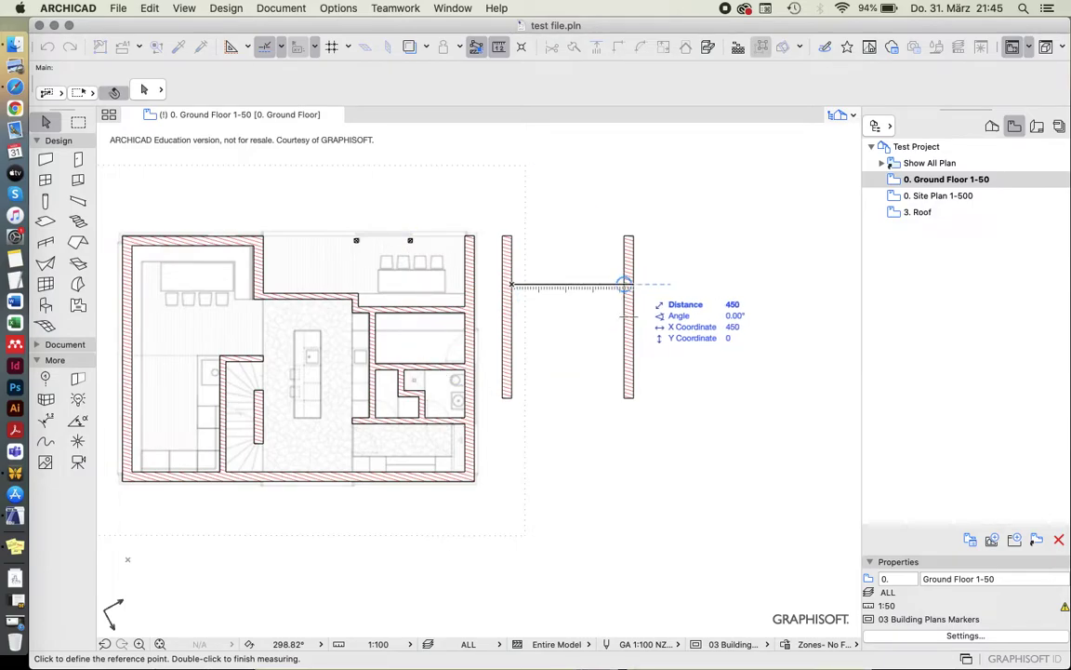
key("Escape")
Delete the wall copy farthest from the house and undo the deletion.
left_click(633, 285)
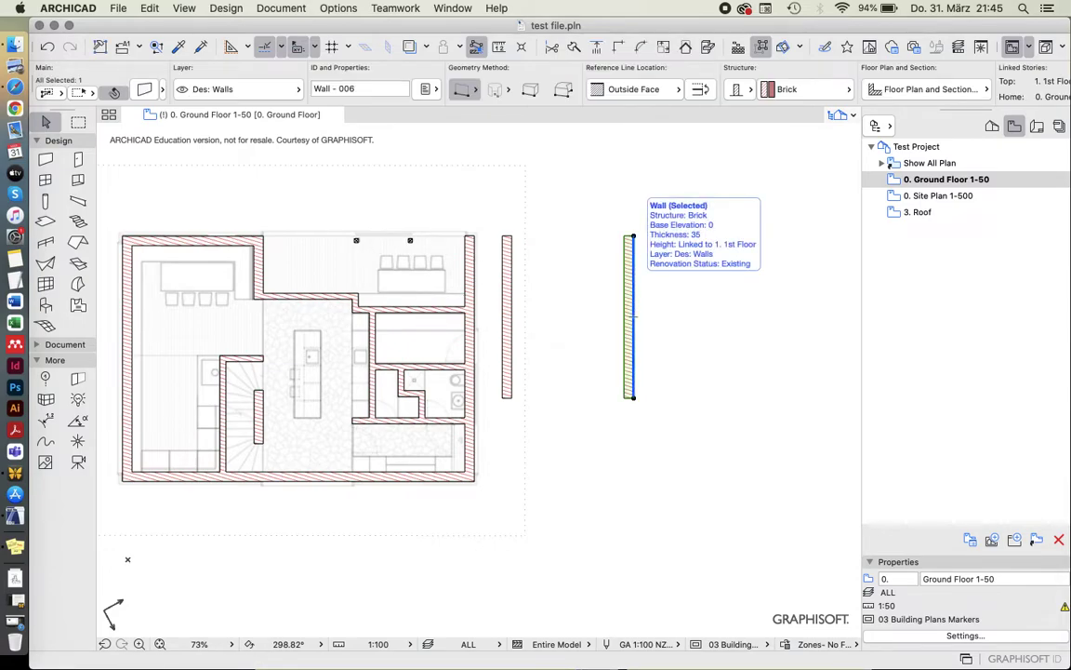
key("Delete")
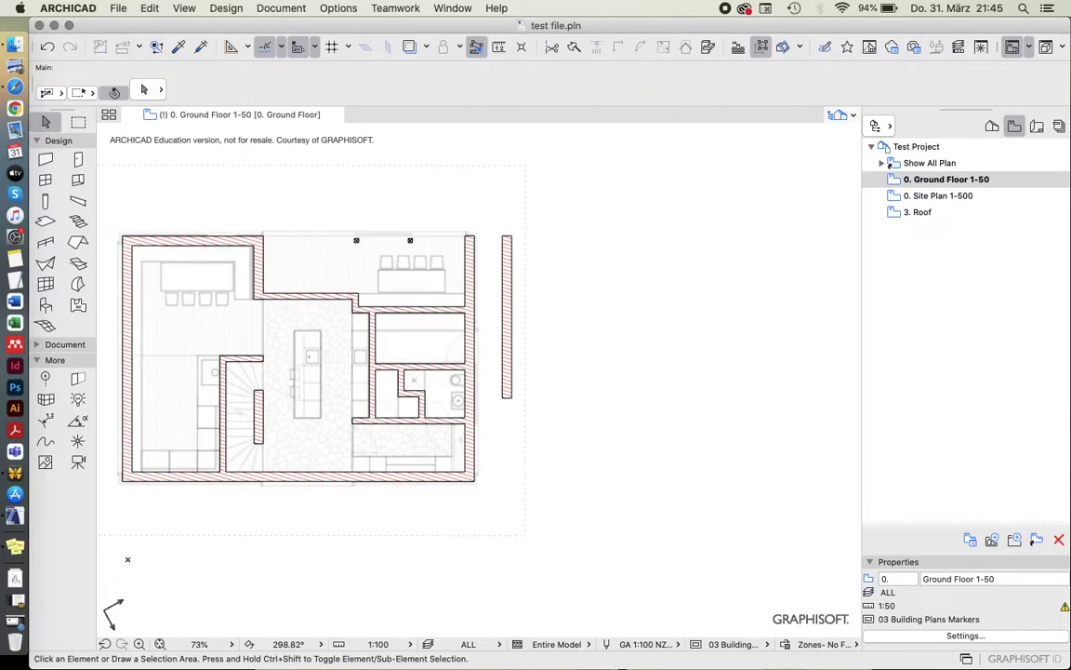
key("super+z")
key("super+z")
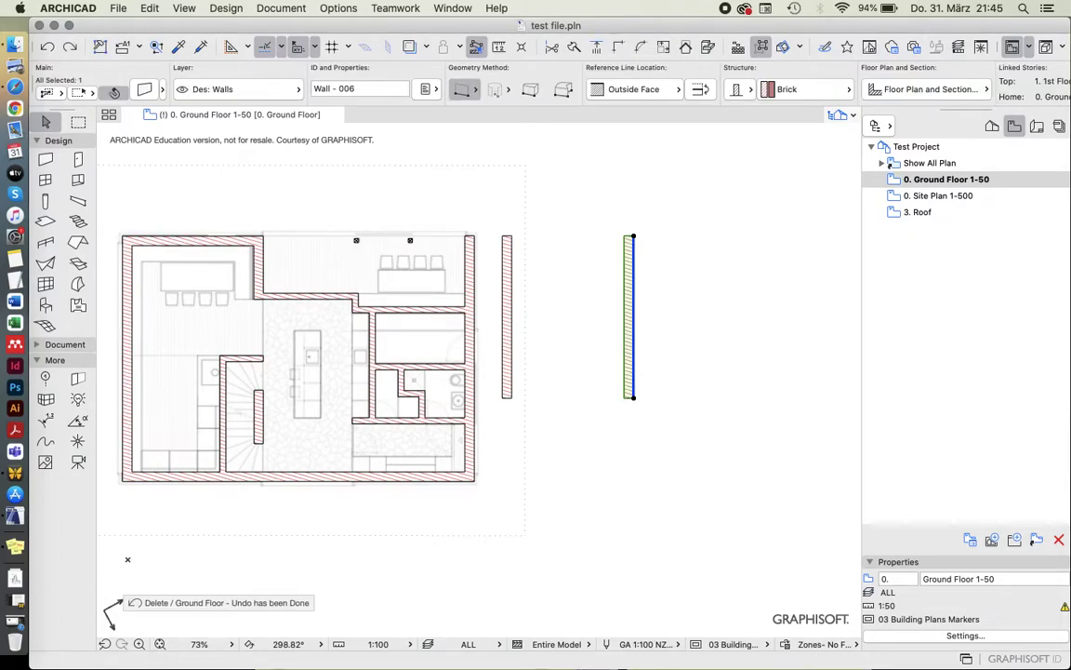
Move the wall copy away from the house by its own thickness, and undo back to the single outside wall.
key("super+d")
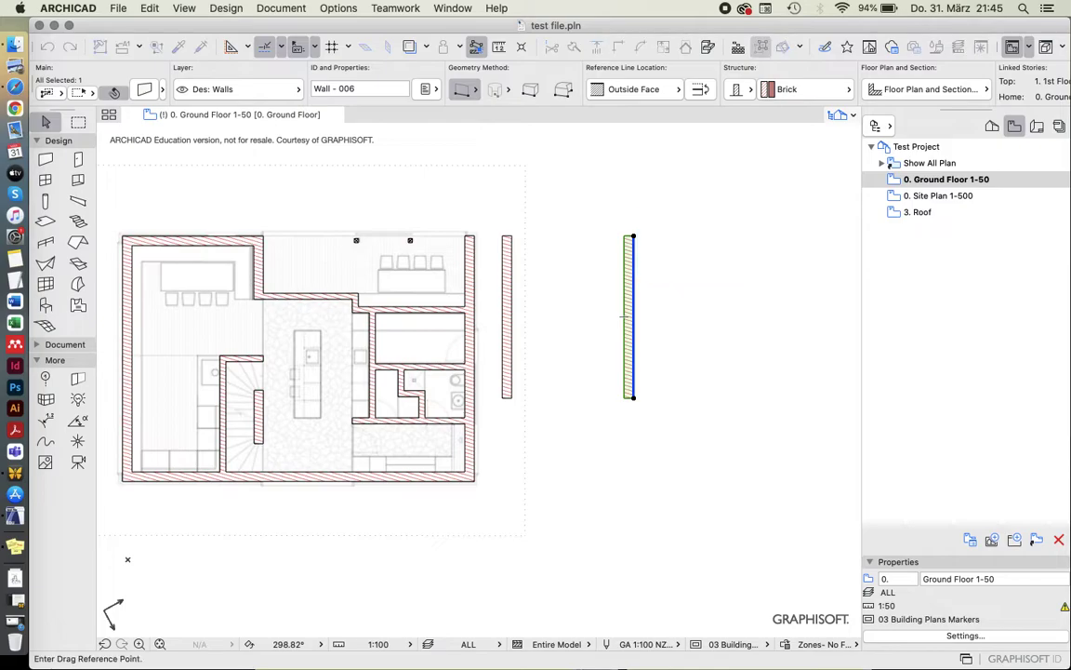
left_click(624, 297)
left_click_drag(641, 296, 641, 296)
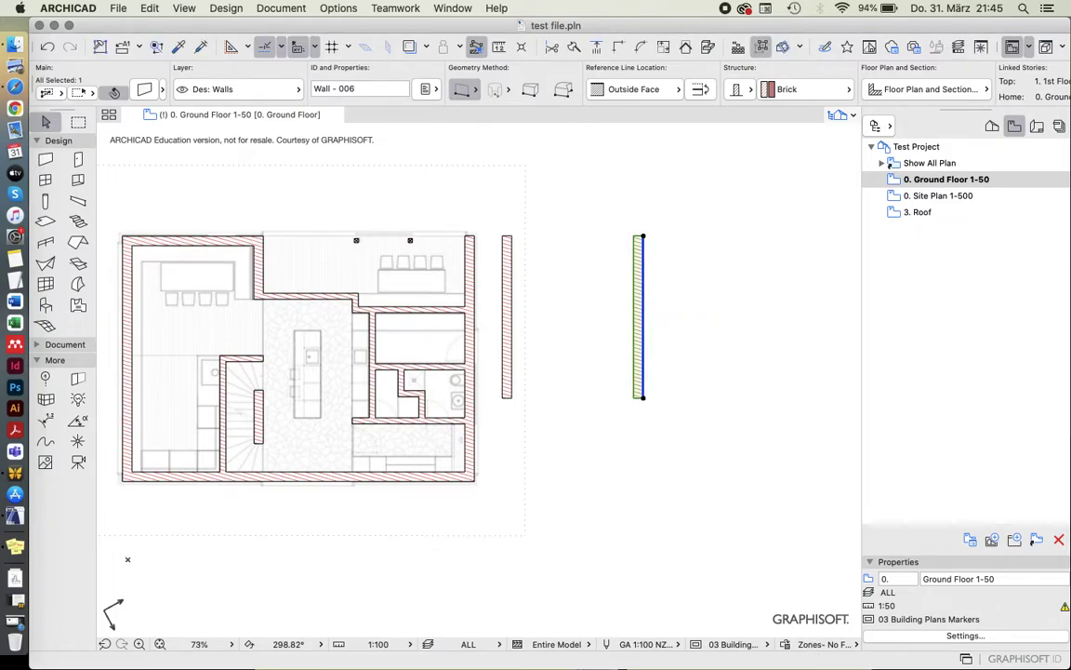
key("super+z")
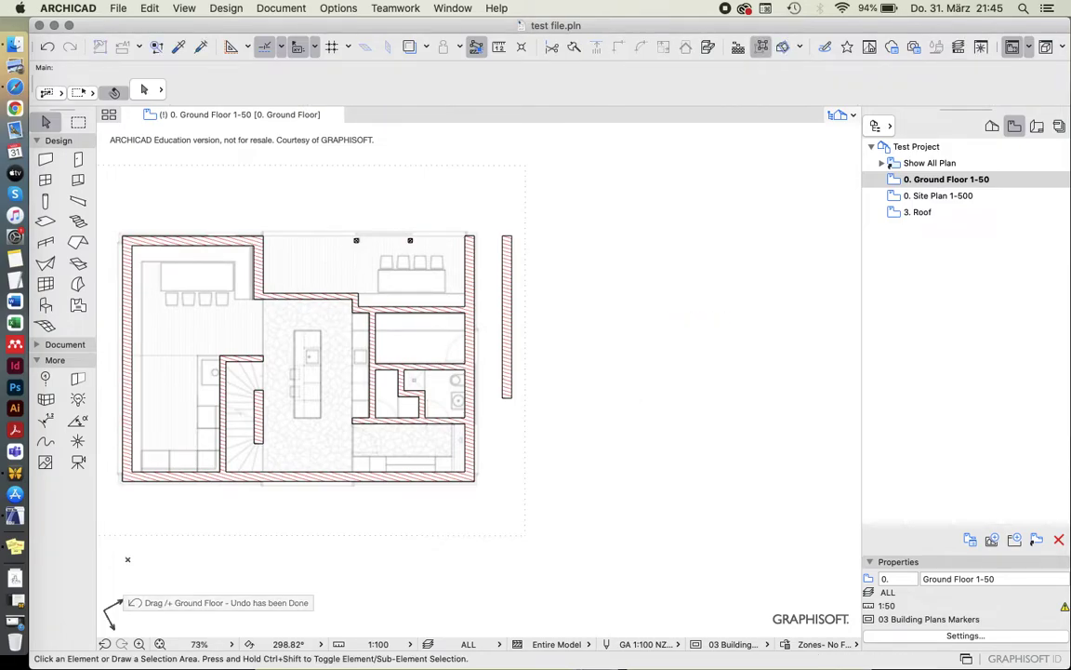
Copy the outside wall 485 away from the house at 0.00°, starting from its house-side face, and delete the copy.
left_click(507, 316)
right_click(549, 281)
mouse_move(587, 420)
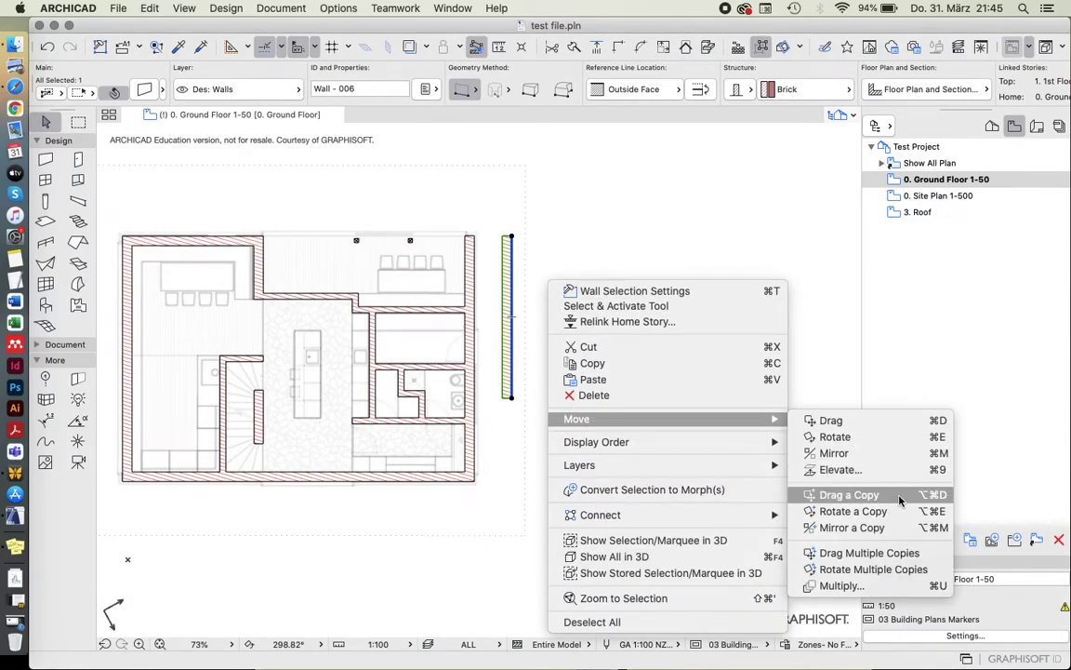
left_click(842, 496)
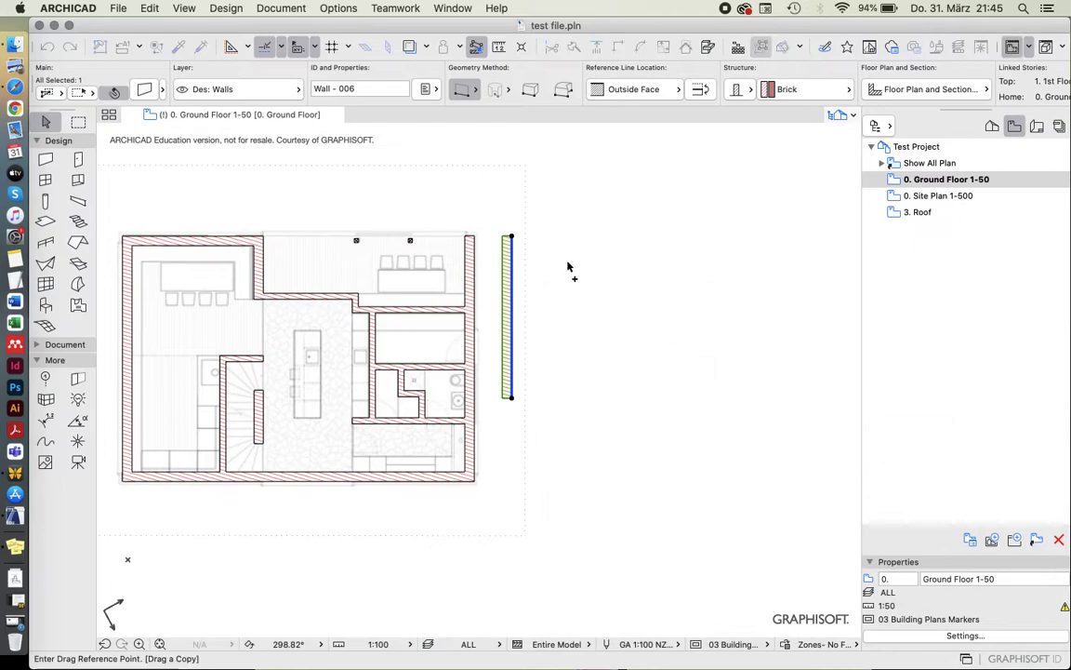
left_click(503, 267)
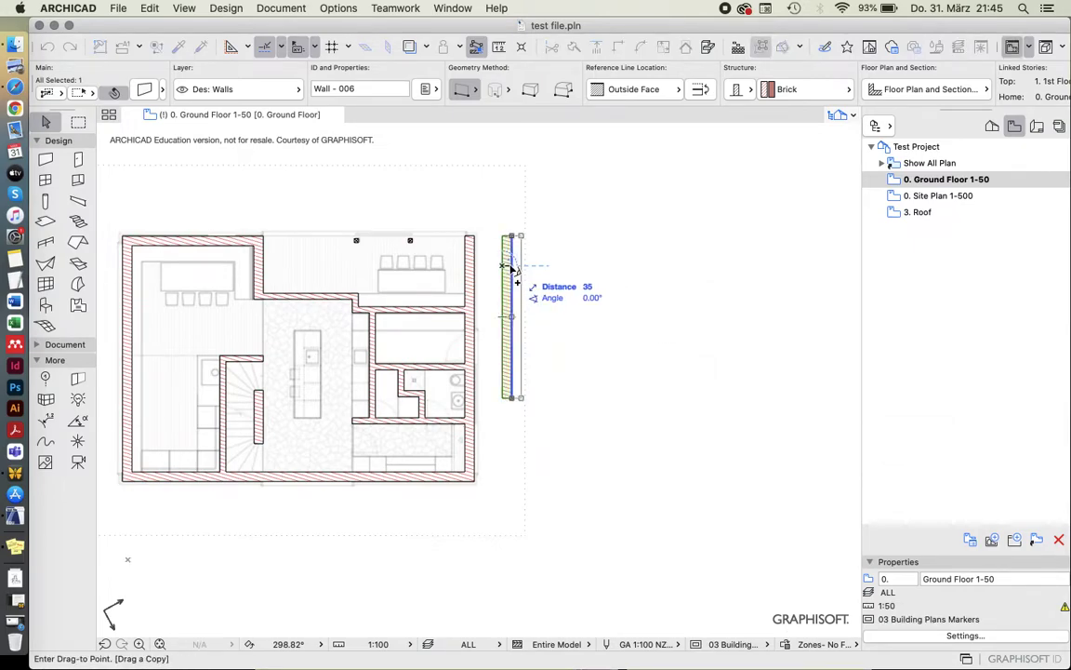
key("Tab")
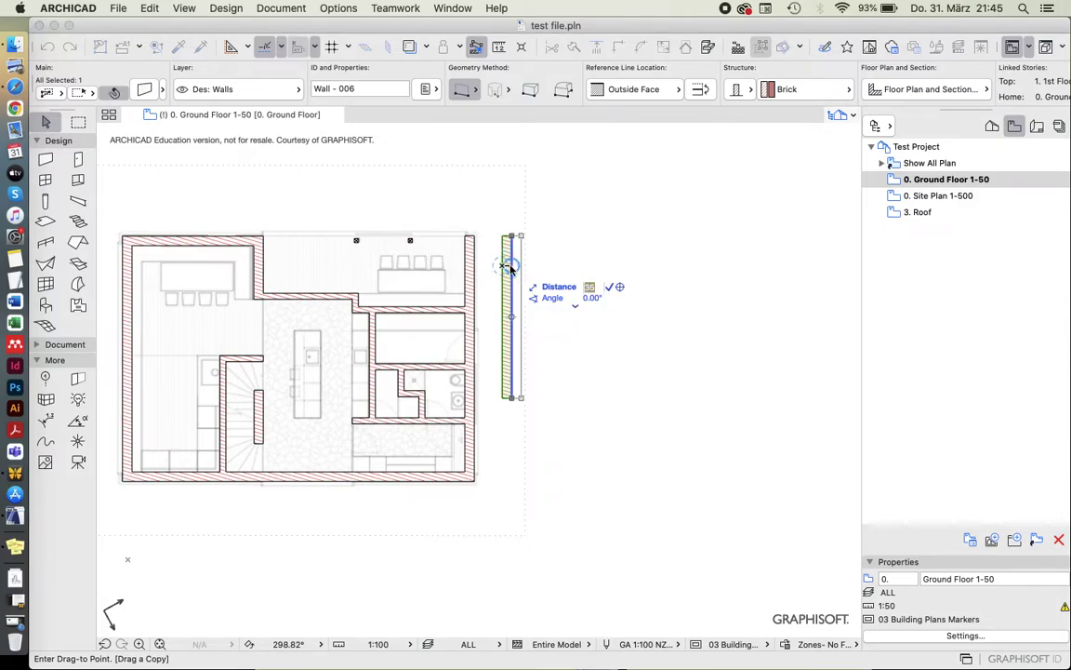
type("35+")
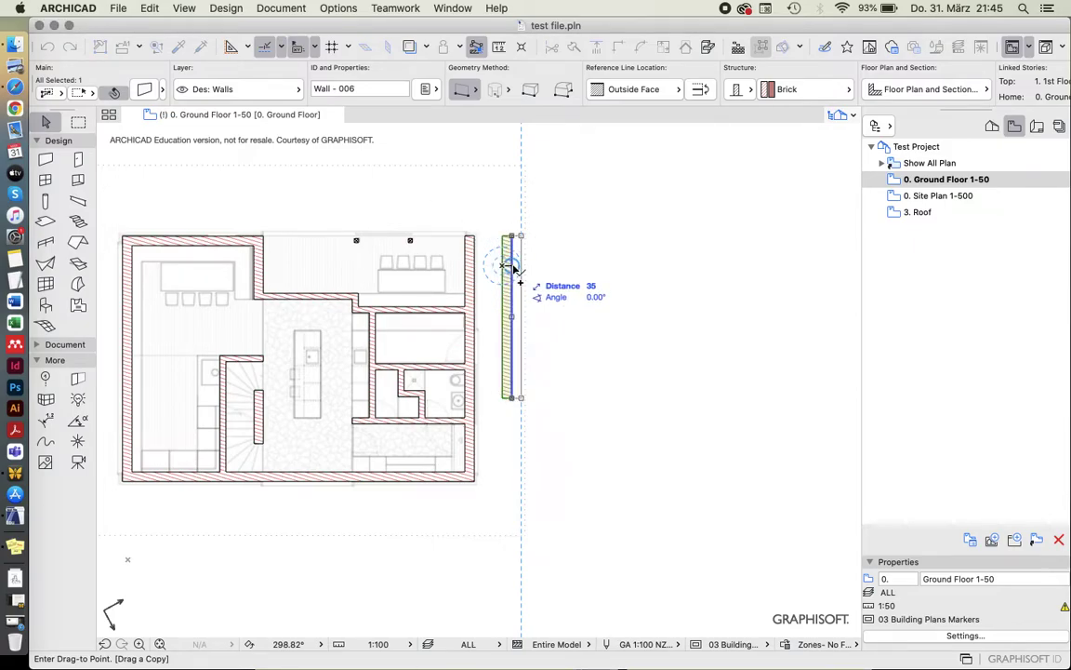
key("Tab")
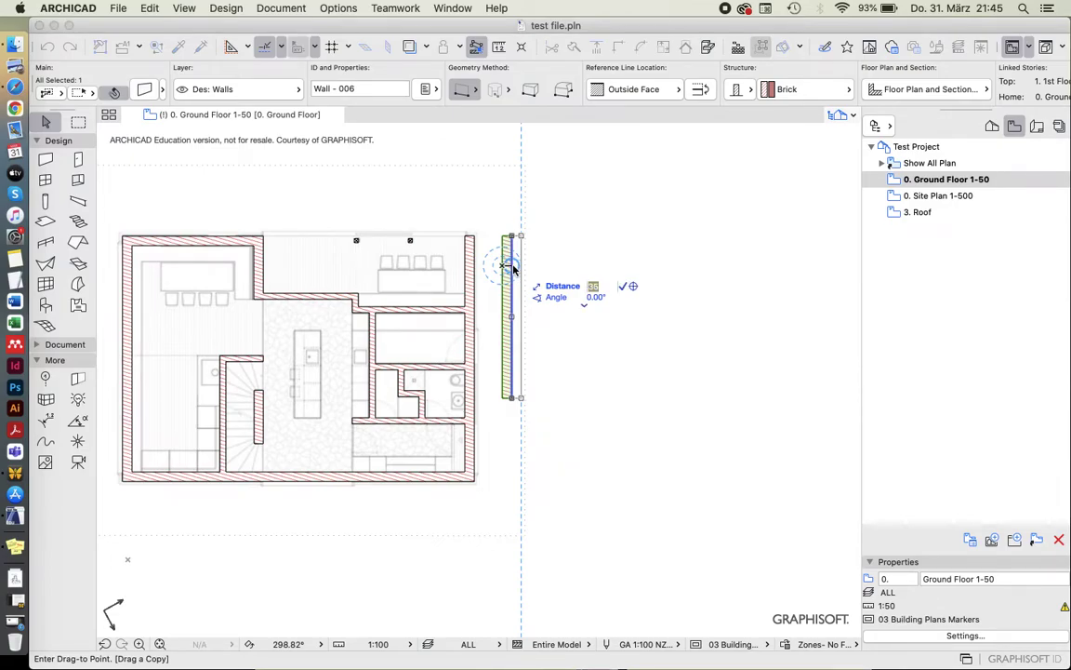
type("485")
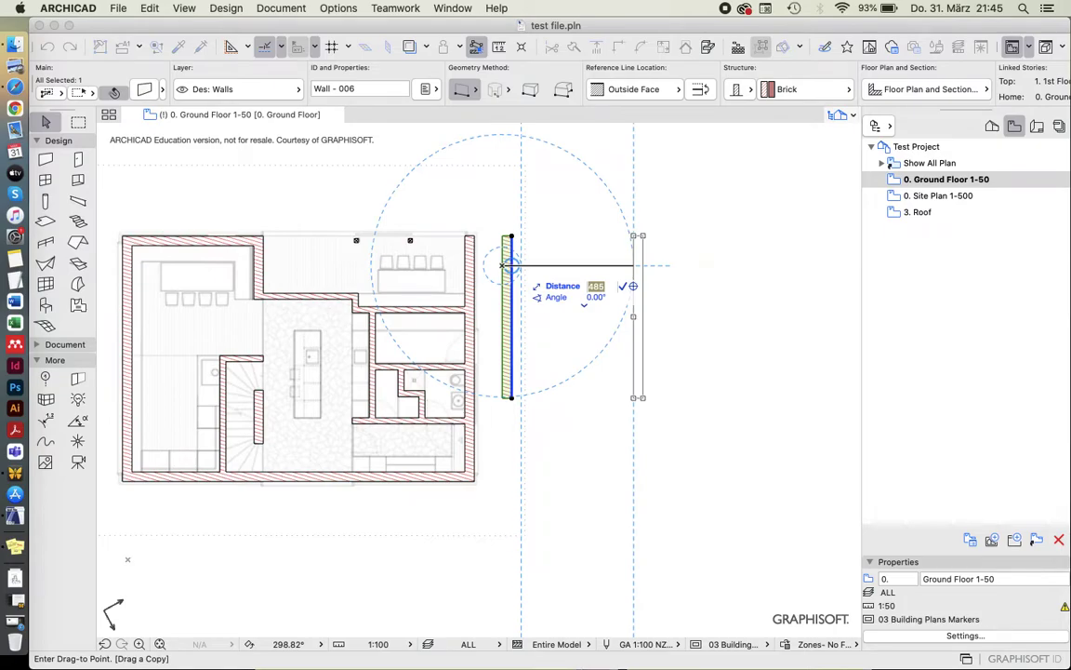
key("Return")
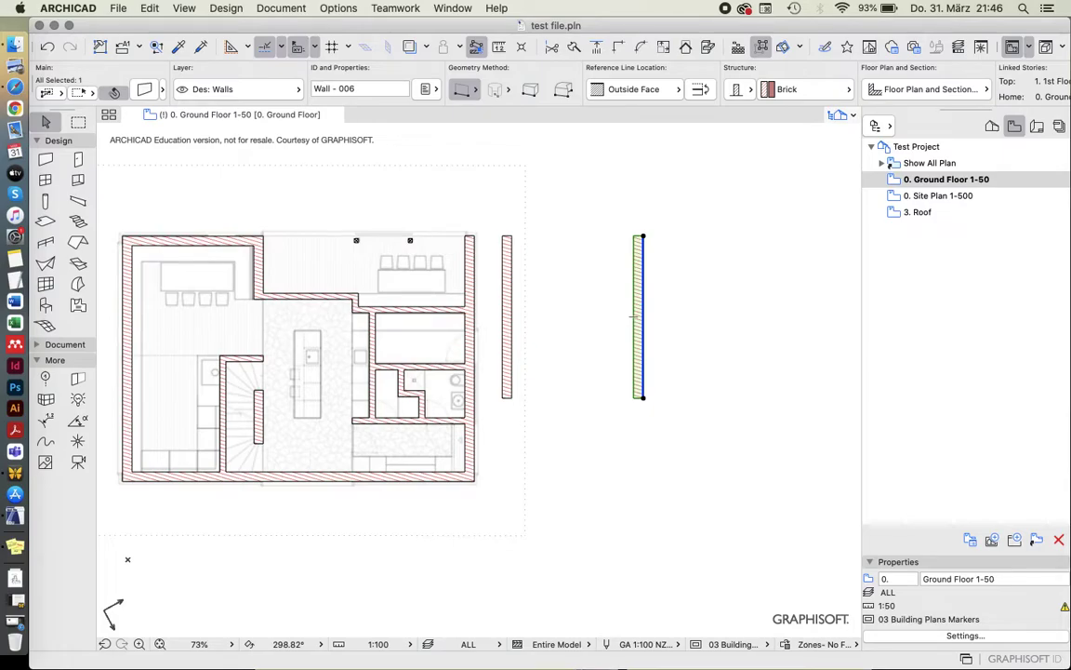
key("Delete")
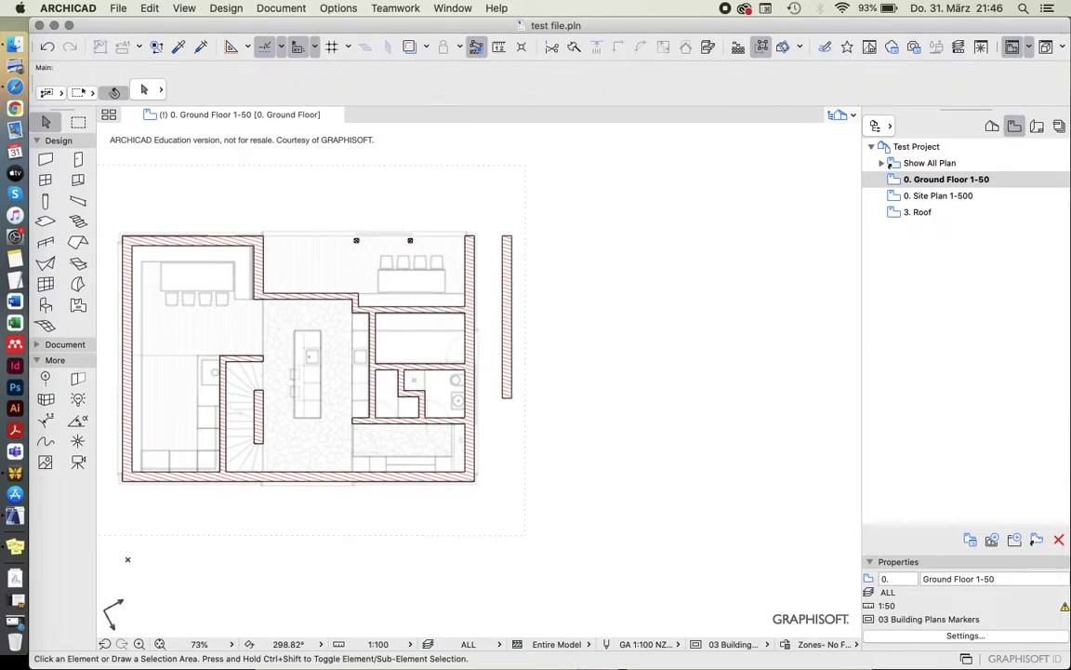
Copy the outside wall away from the house at 0.00° from its house-side face, adding 450 to its 35 thickness.
left_click(507, 316)
right_click(587, 266)
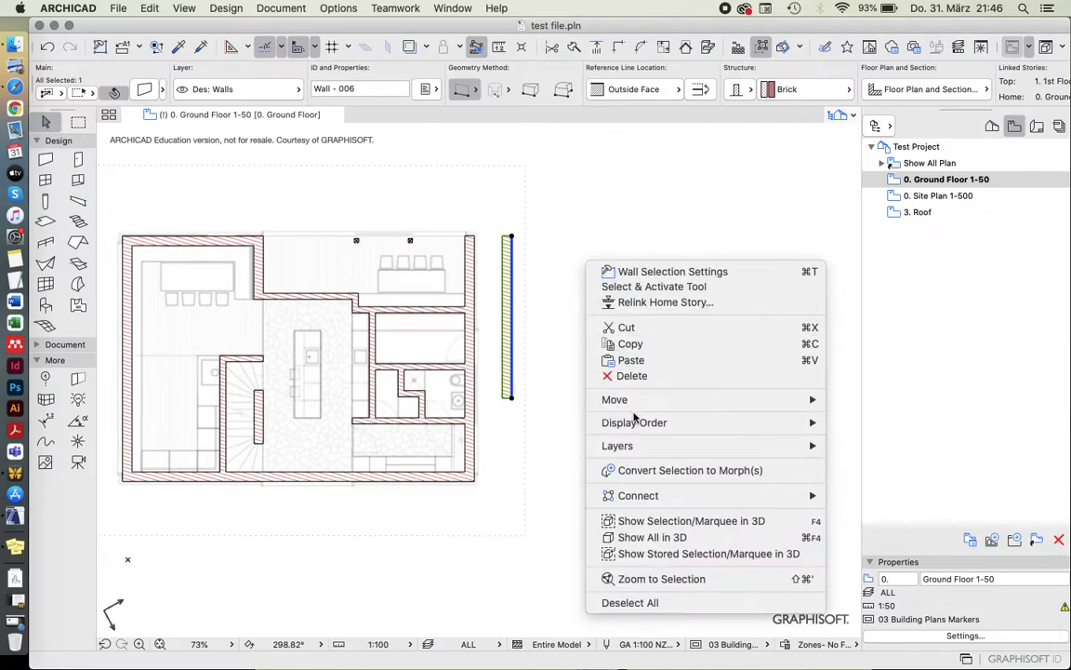
mouse_move(636, 403)
left_click(880, 476)
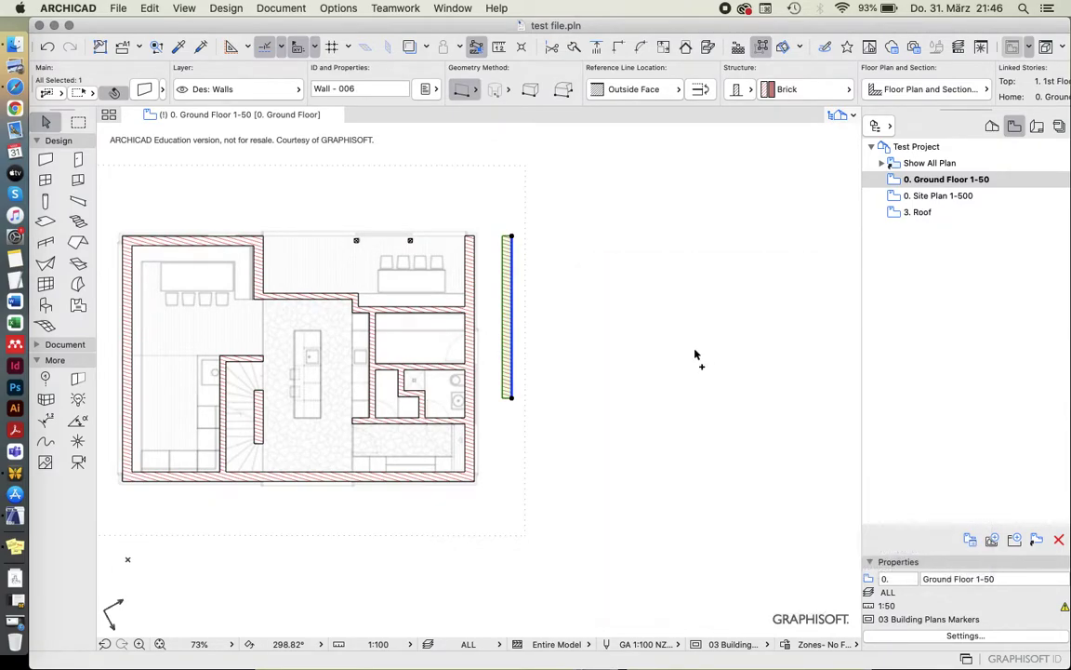
left_click(502, 266)
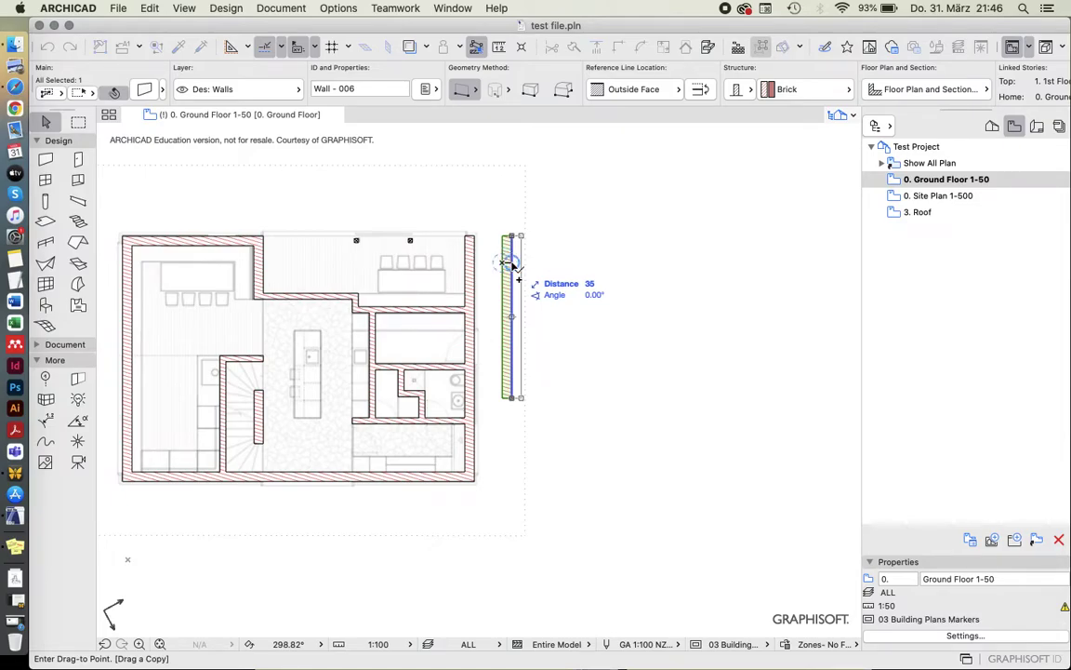
key("Tab")
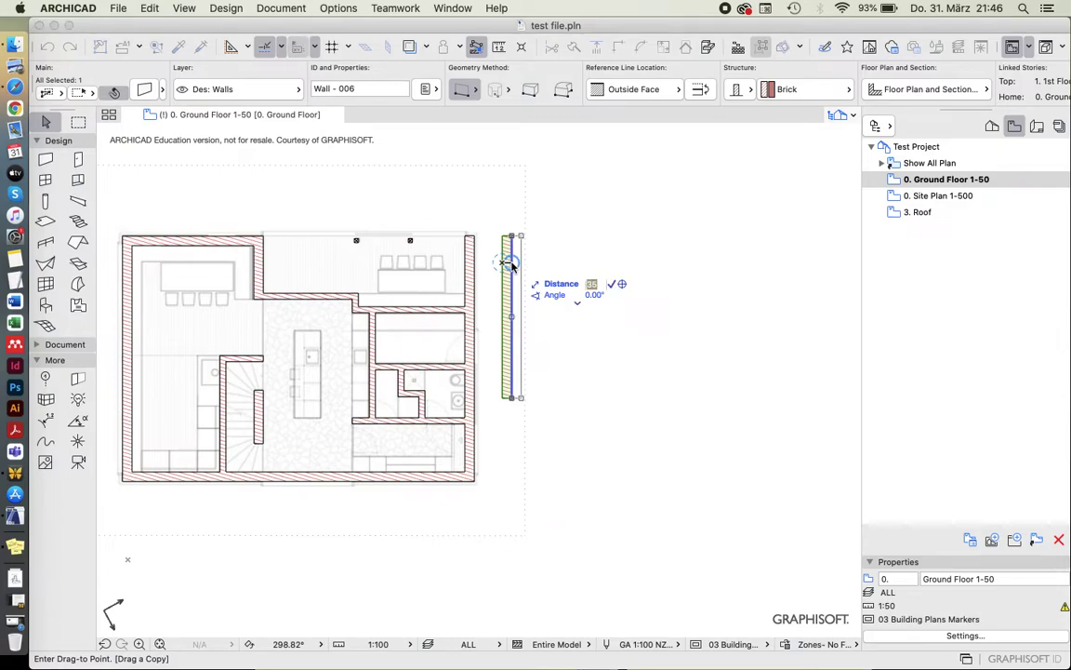
type("450+")
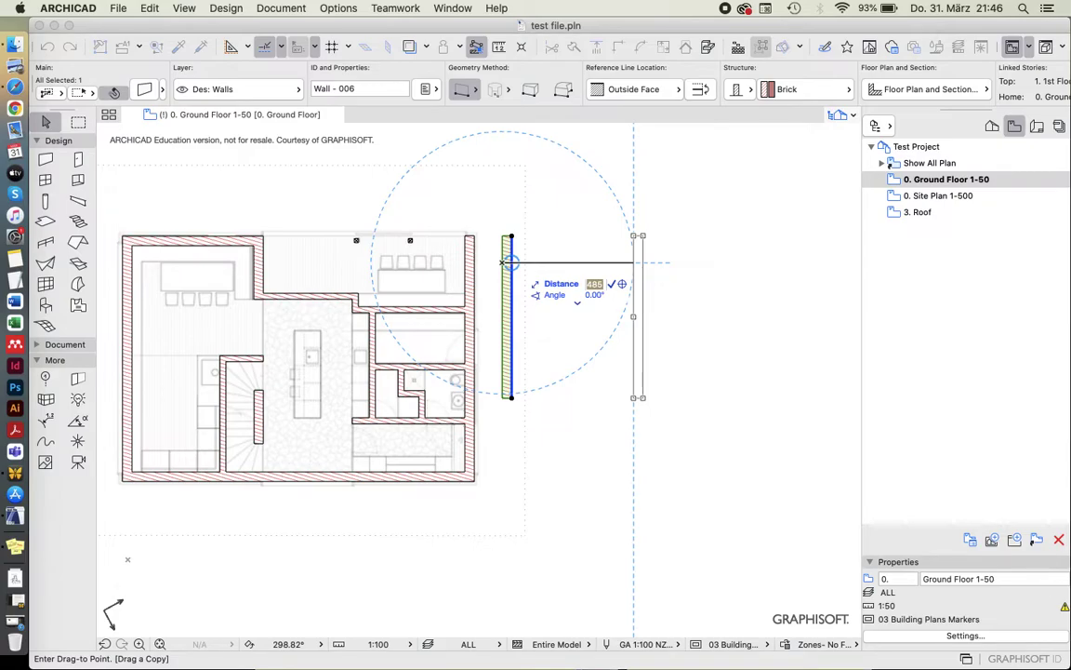
left_click(637, 264)
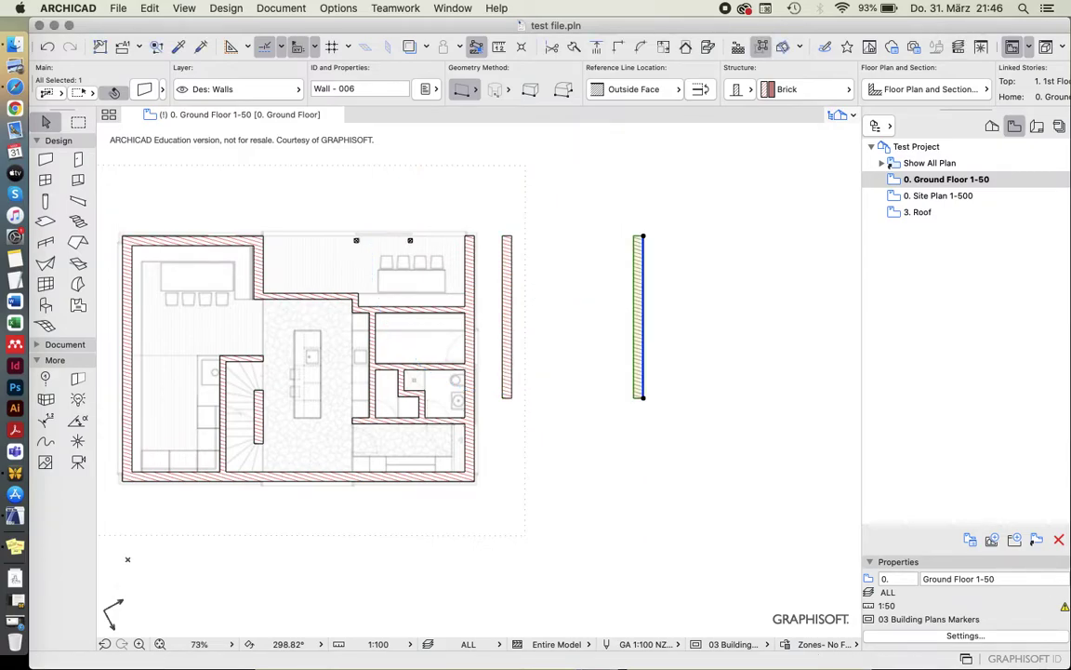
Measure the clear distance between the facing sides of the two outside walls beside the house.
key("Escape")
left_click(511, 316)
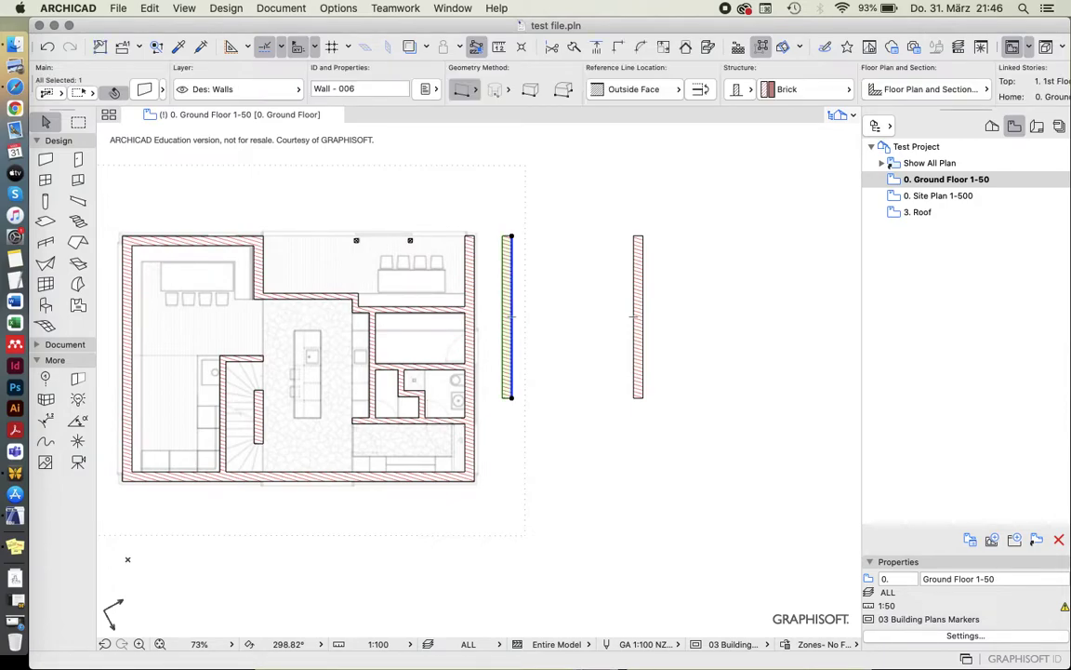
key("Escape")
key("m")
left_click(511, 265)
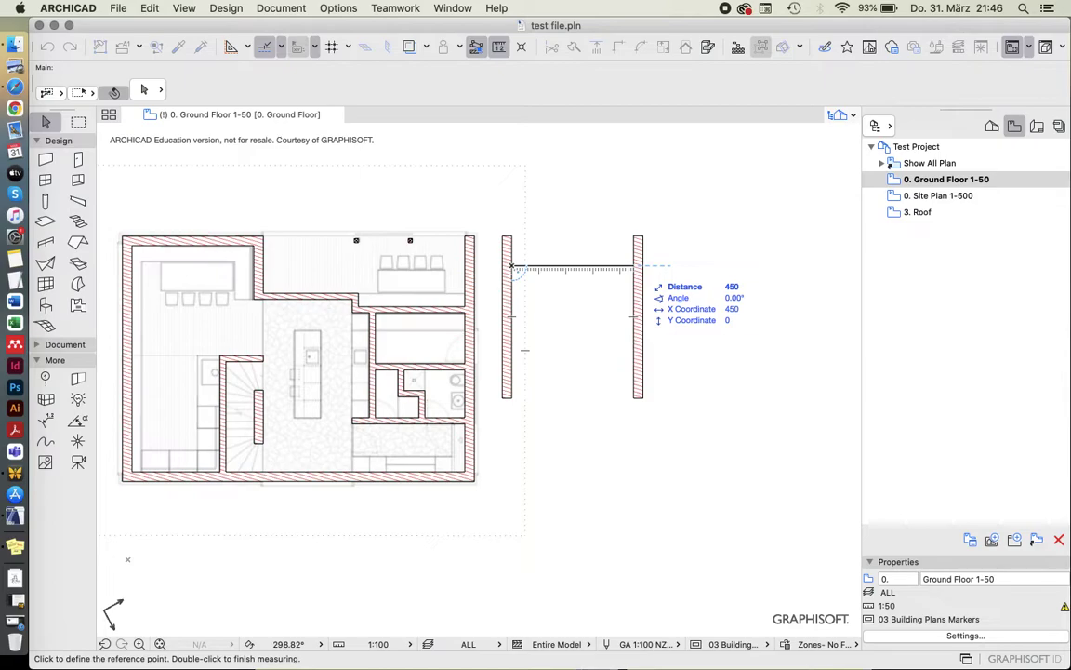
key("Escape")
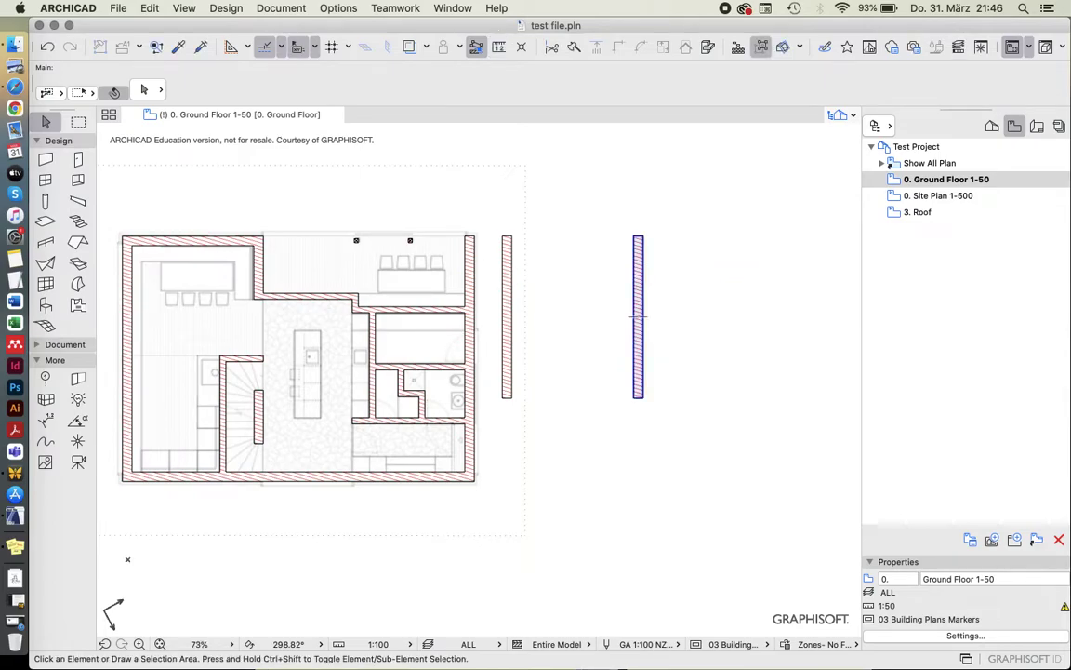
Draw a wall about 485 long joining the upper ends of the two outside walls, using the existing wall's settings.
left_click(636, 316, "alt")
left_click(633, 235)
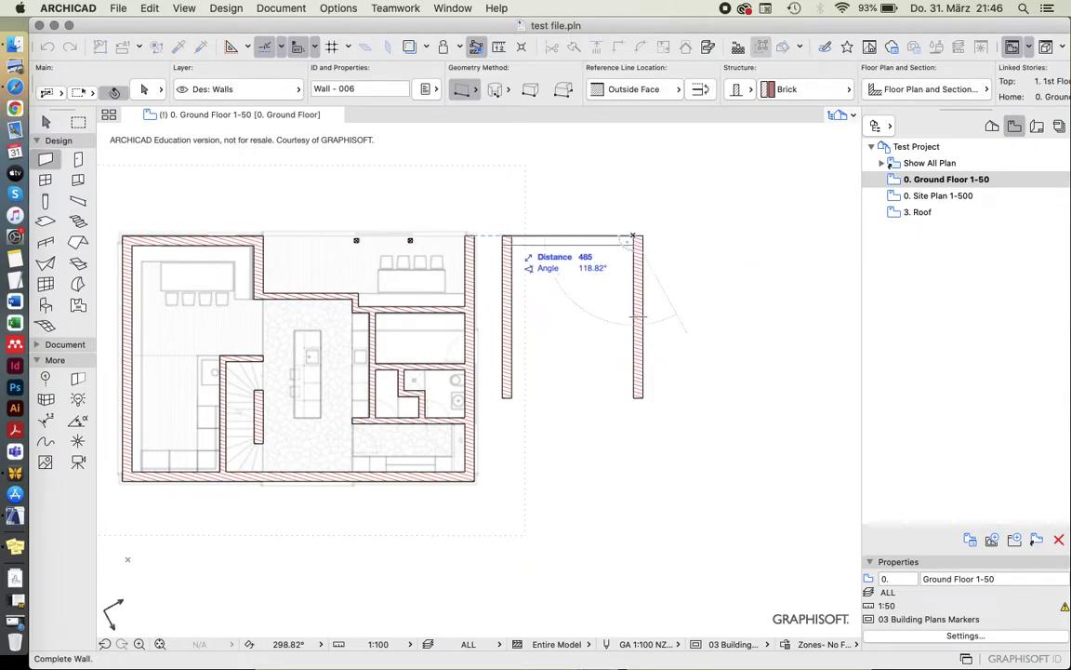
left_click(505, 238)
key("Escape")
left_click(596, 240)
left_click(639, 279, "shift")
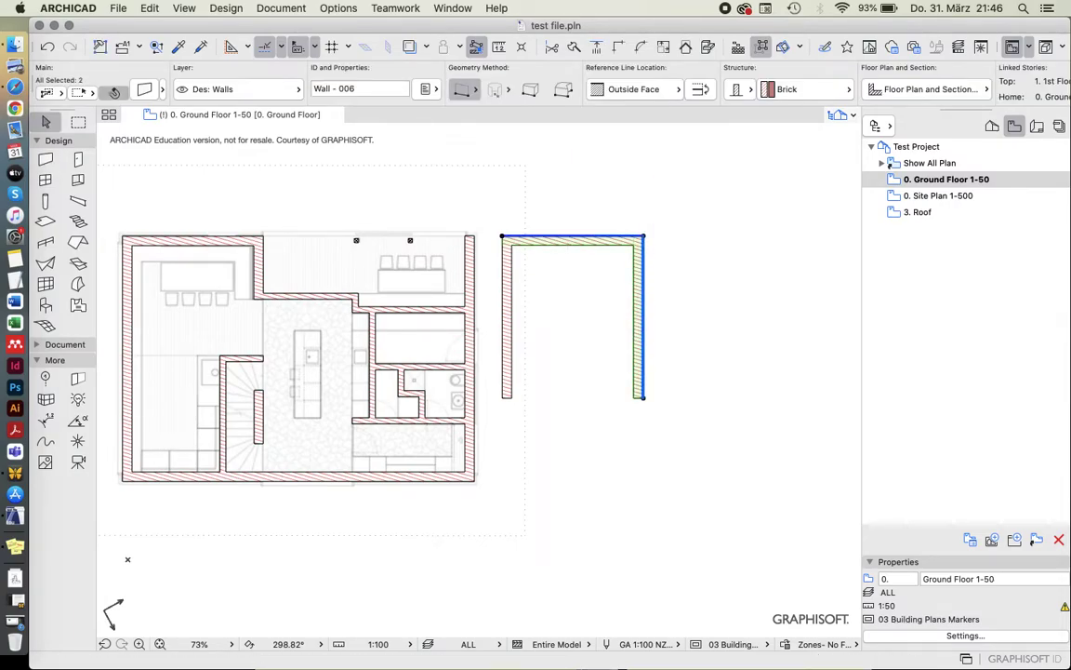
key("Escape")
Close the rectangle with a wall between the lower ends of the two outside walls.
left_click(45, 159)
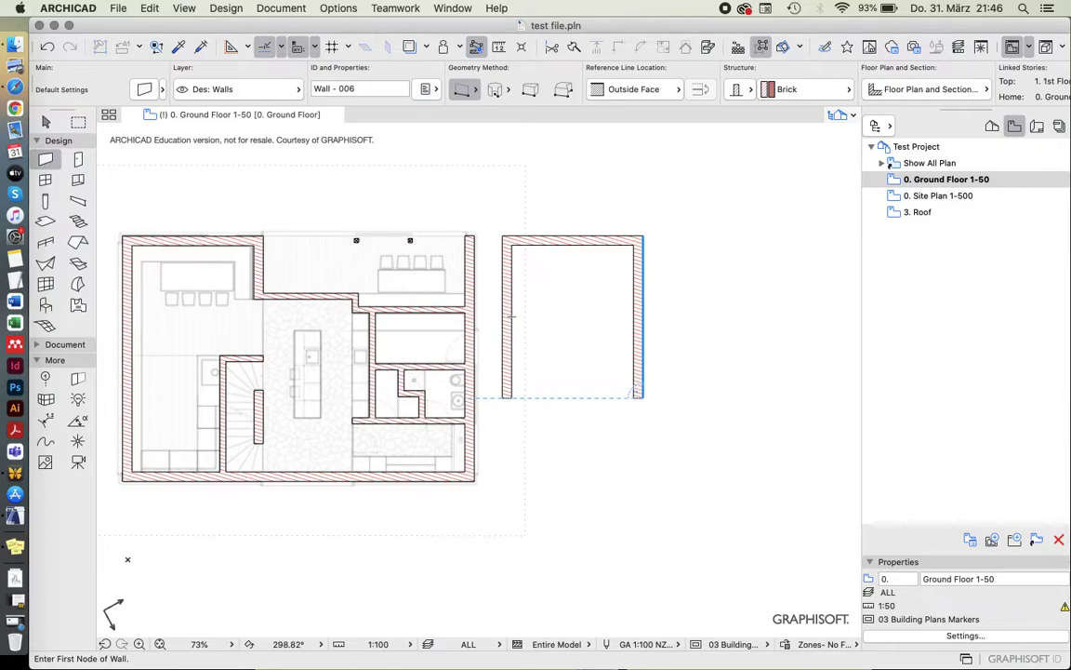
left_click(502, 397)
left_click(642, 397)
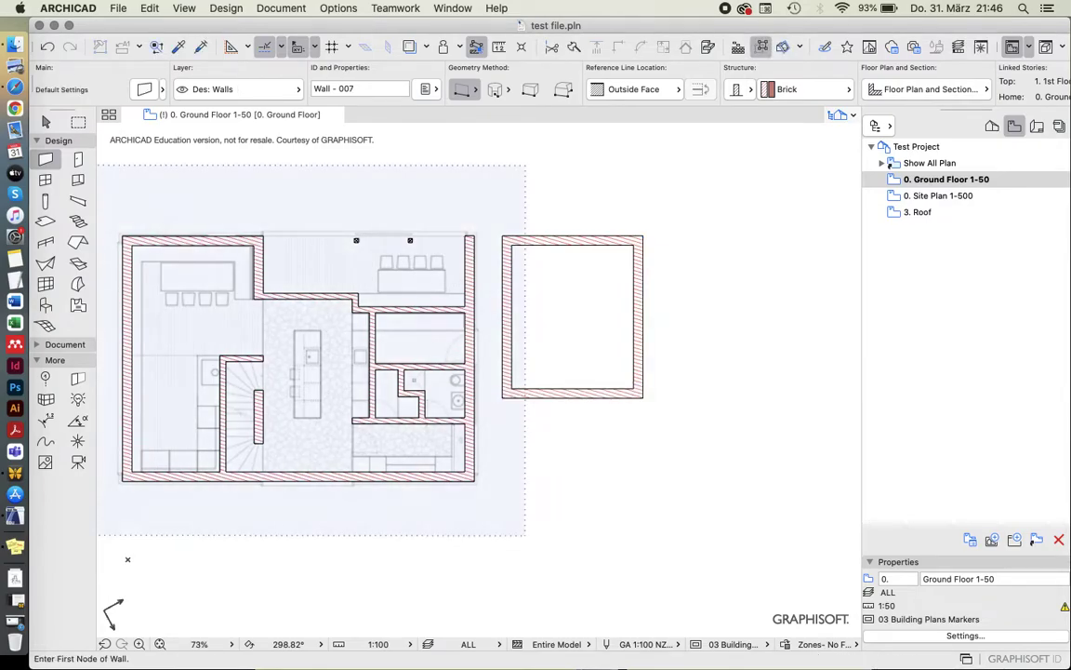
key("Escape")
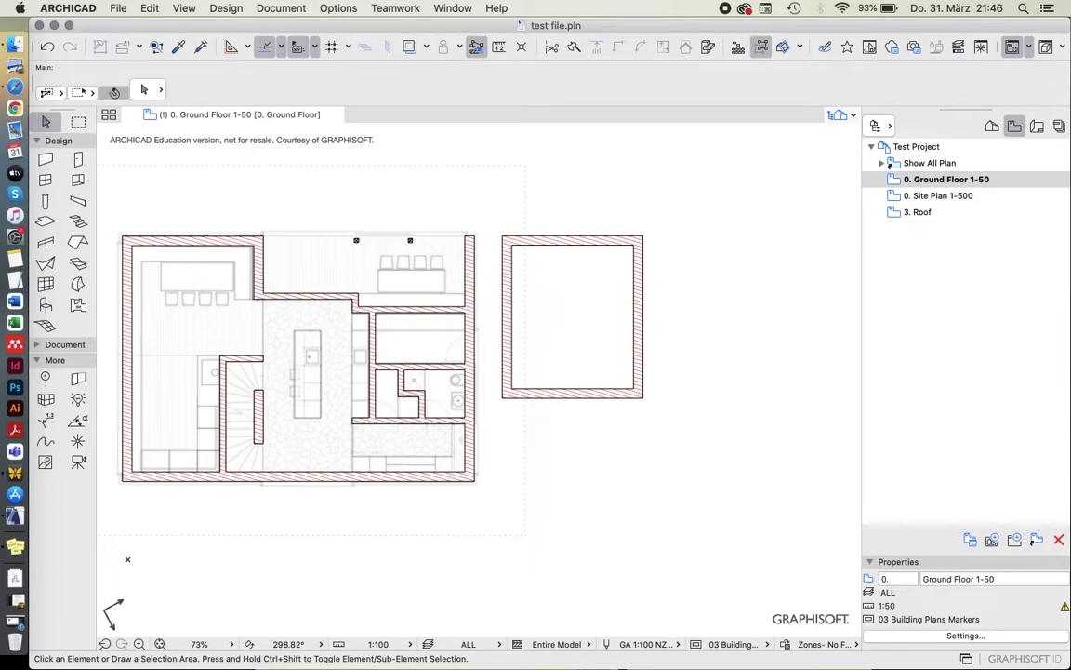
Measure the overall outer length of the rectangle's upper wall from corner to corner.
left_click(568, 243)
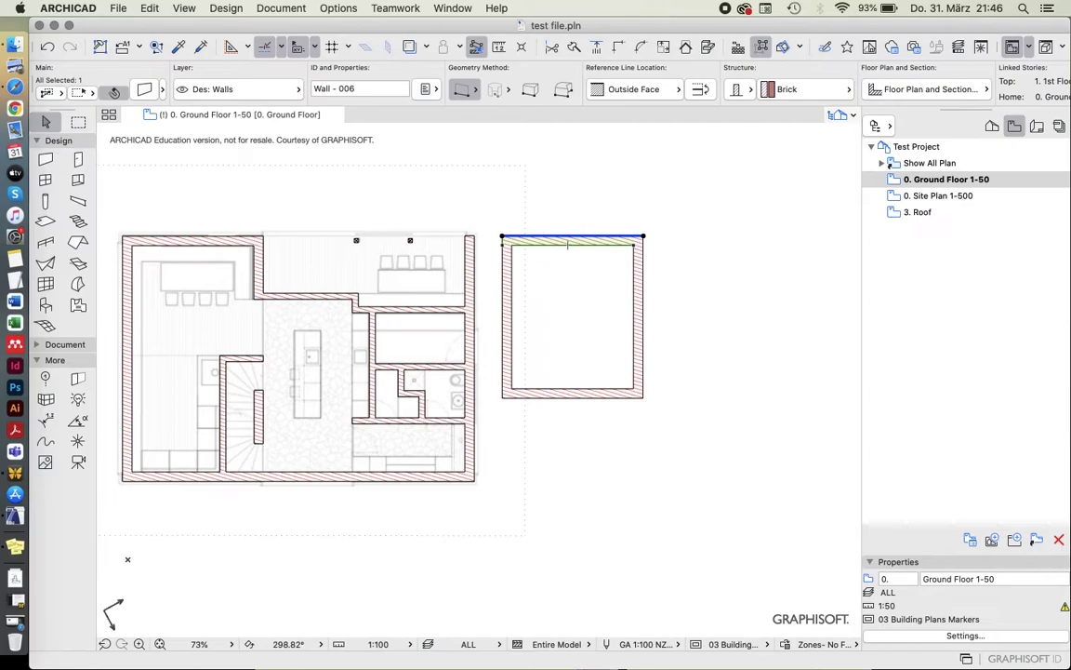
key("Escape")
left_click(568, 244)
key("Escape")
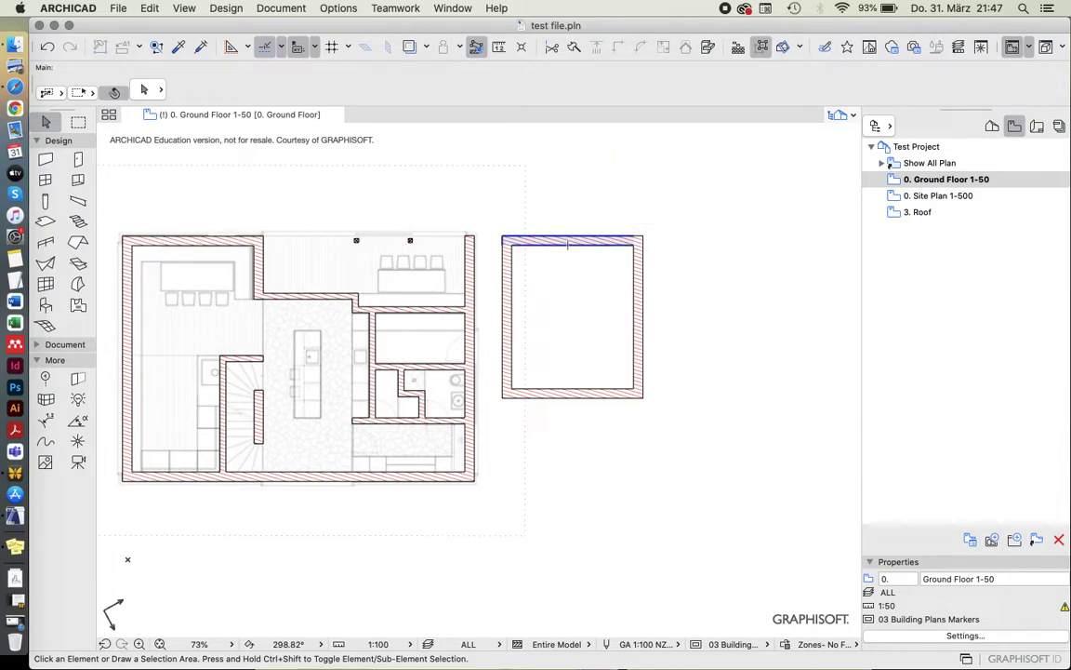
left_click(567, 244, "alt")
key("m")
left_click(502, 235)
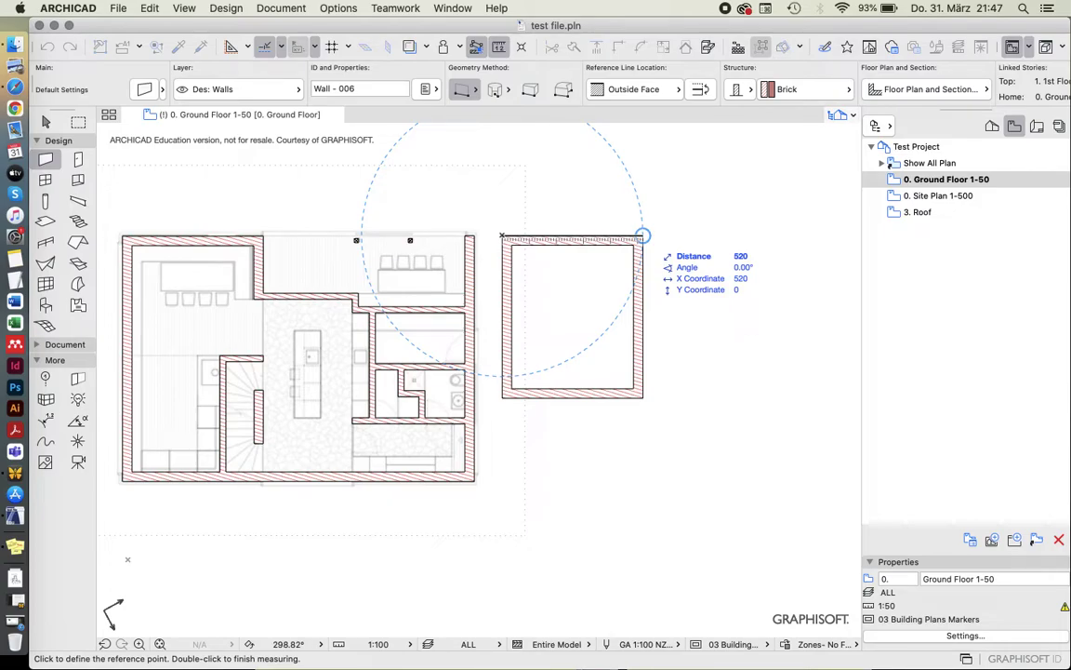
key("Escape")
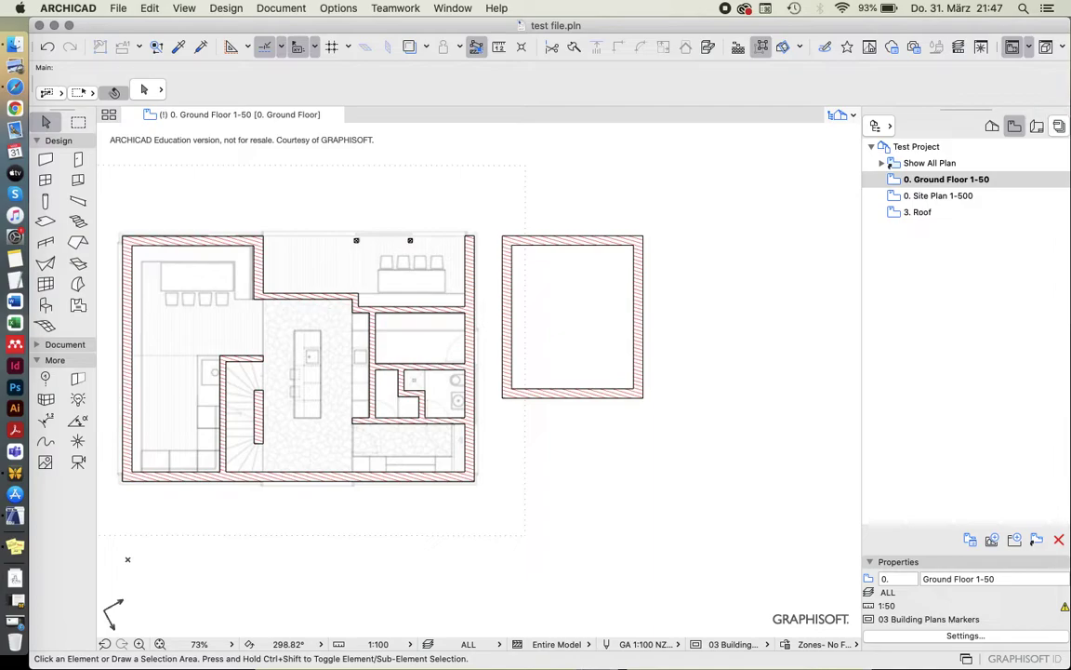
Examine the Ground Plan 1:50 layout sheet and reopen the saved 0. Ground Floor 1-50 view.
left_click(1037, 125)
left_click(937, 198)
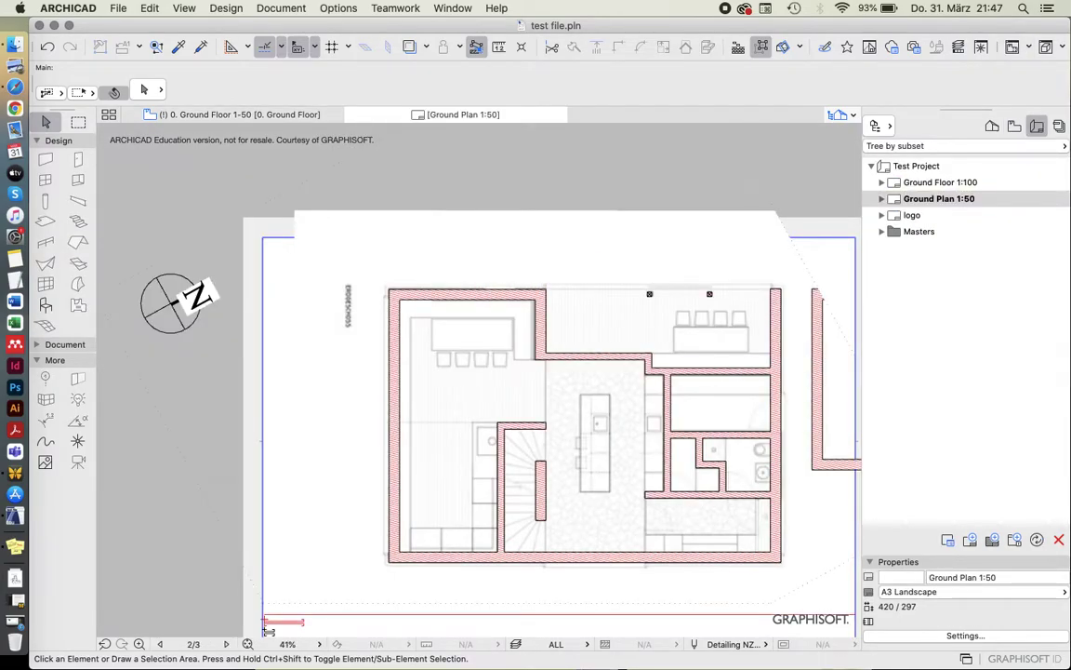
scroll(266, 270, "down", 10)
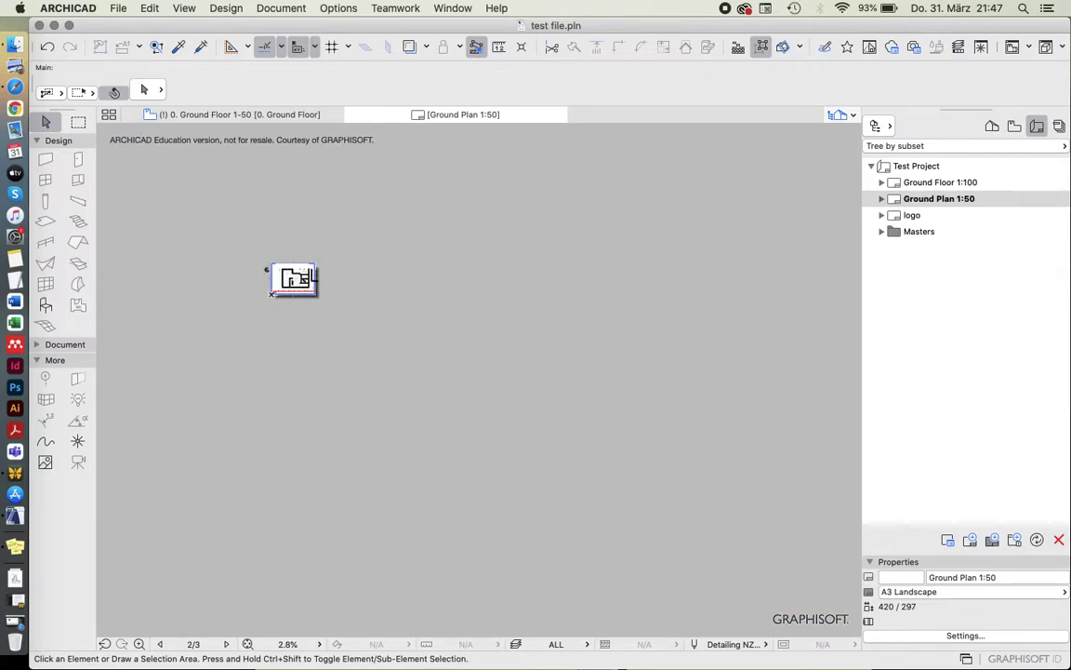
scroll(266, 269, "up", 8)
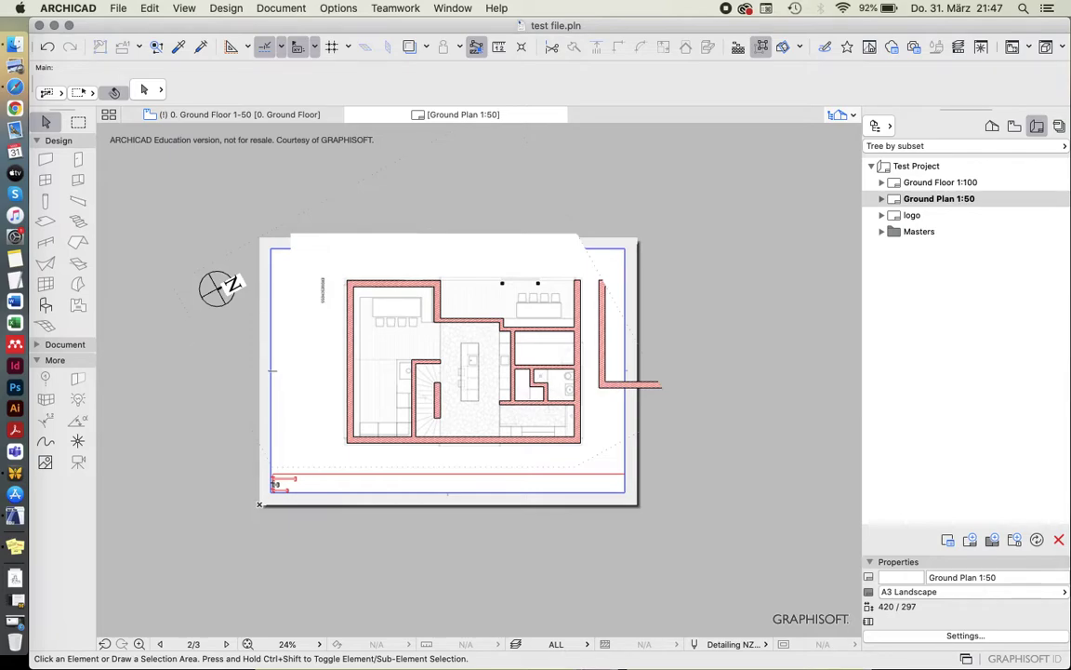
left_click(1015, 125)
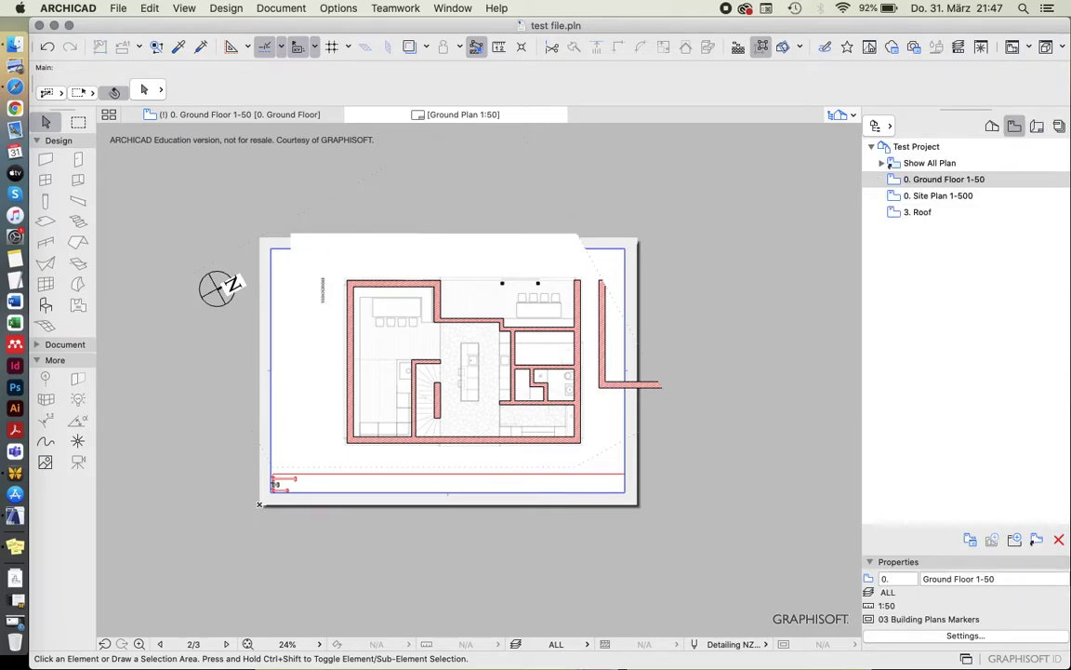
double_click(944, 179)
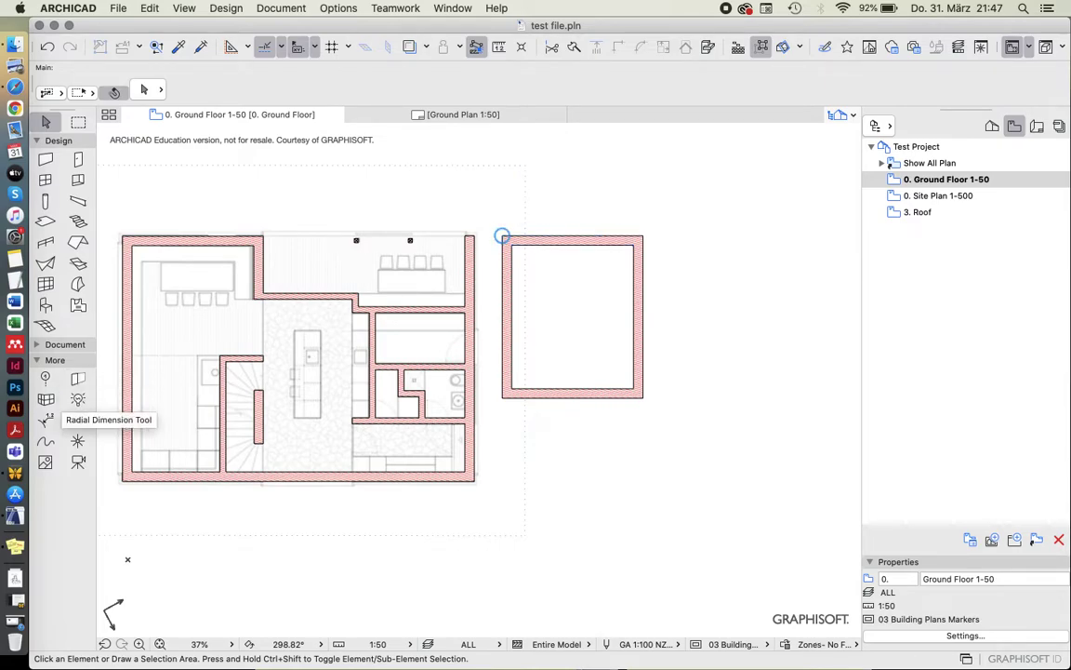
Dimension the outer length of the rectangle's wall farthest from the house, placing the dimension line outside the rectangle.
left_click(65, 344)
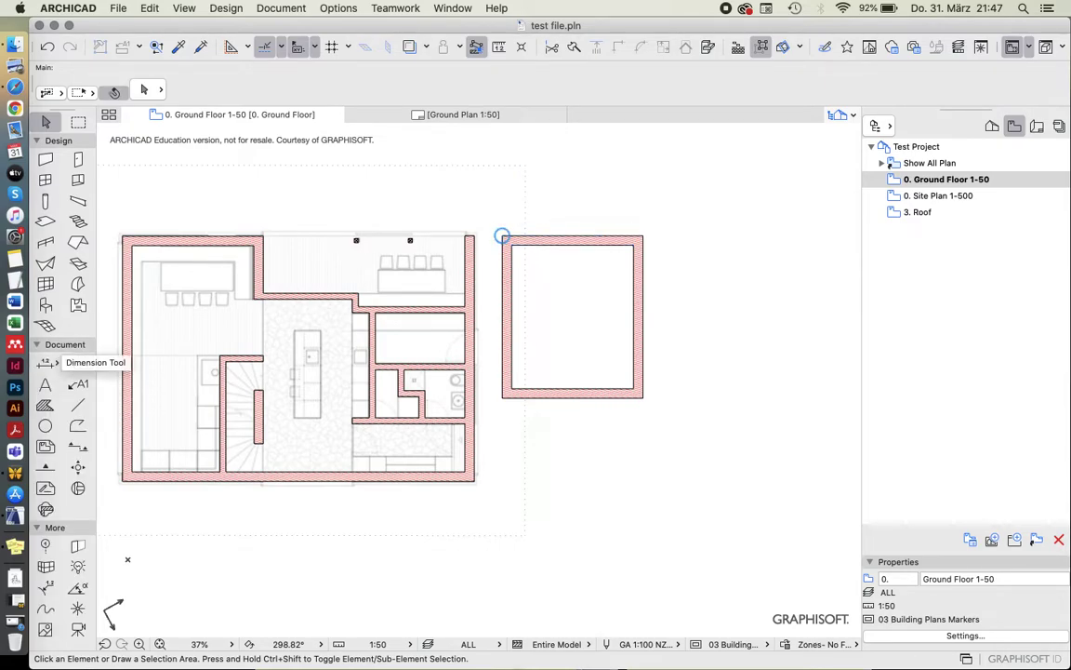
left_click(46, 363)
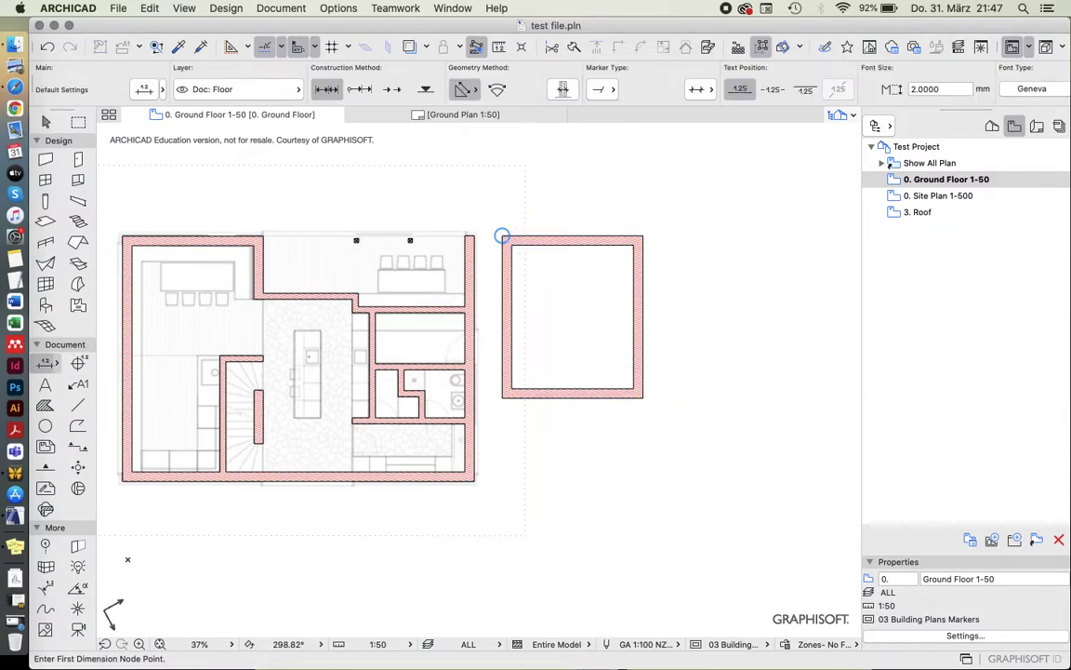
left_click(643, 235)
left_click(644, 398)
double_click(663, 299)
left_click(685, 318)
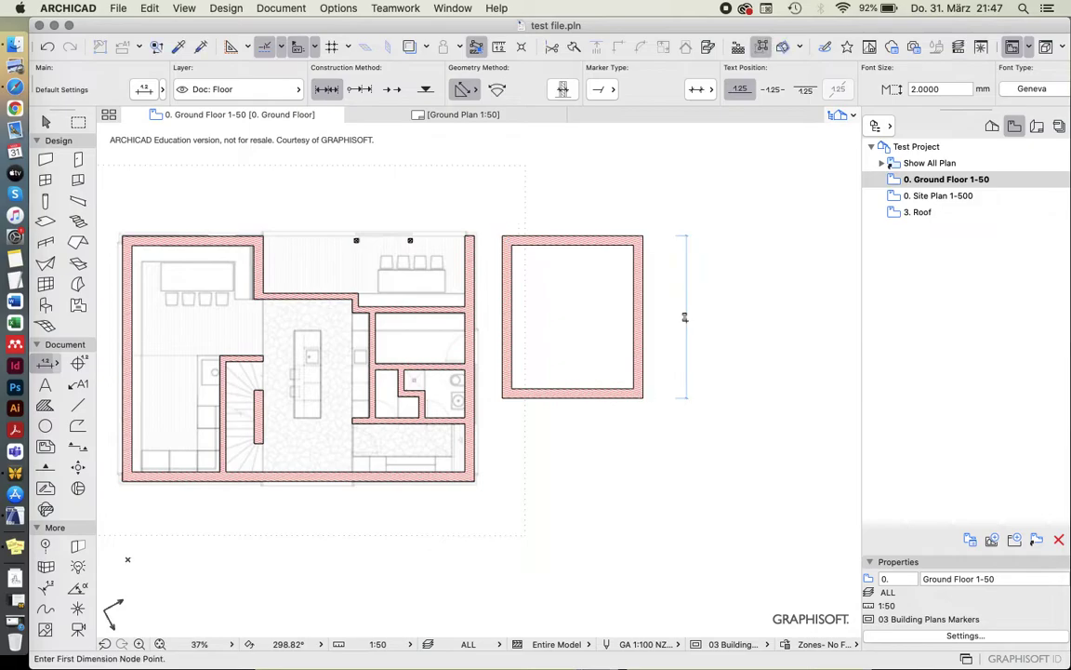
scroll(685, 318, "up", 10)
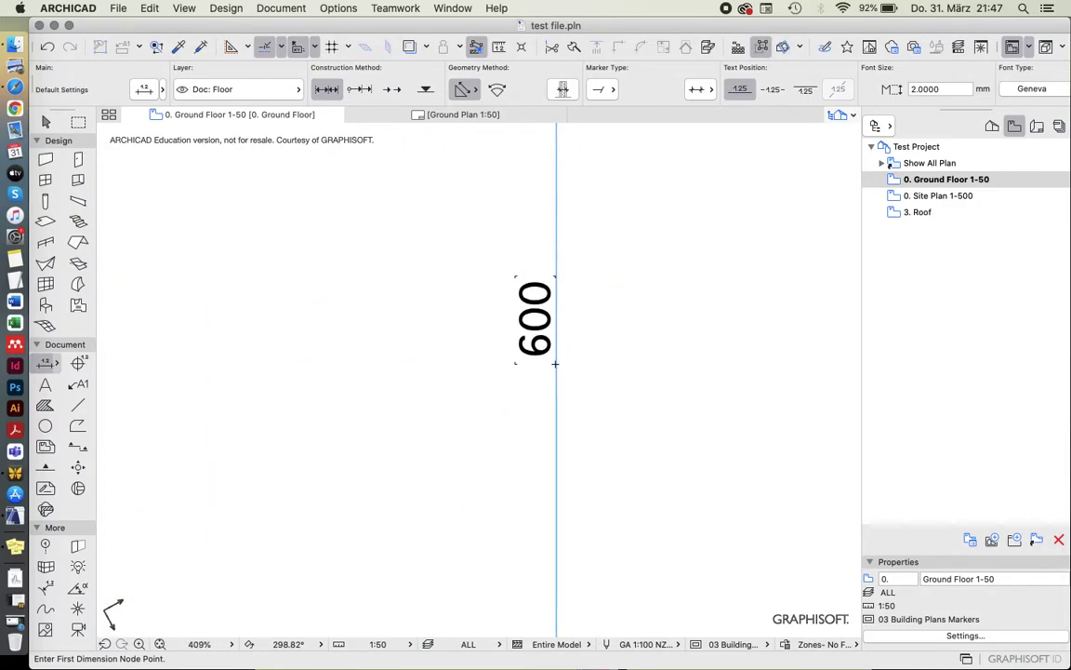
scroll(556, 363, "down", 10)
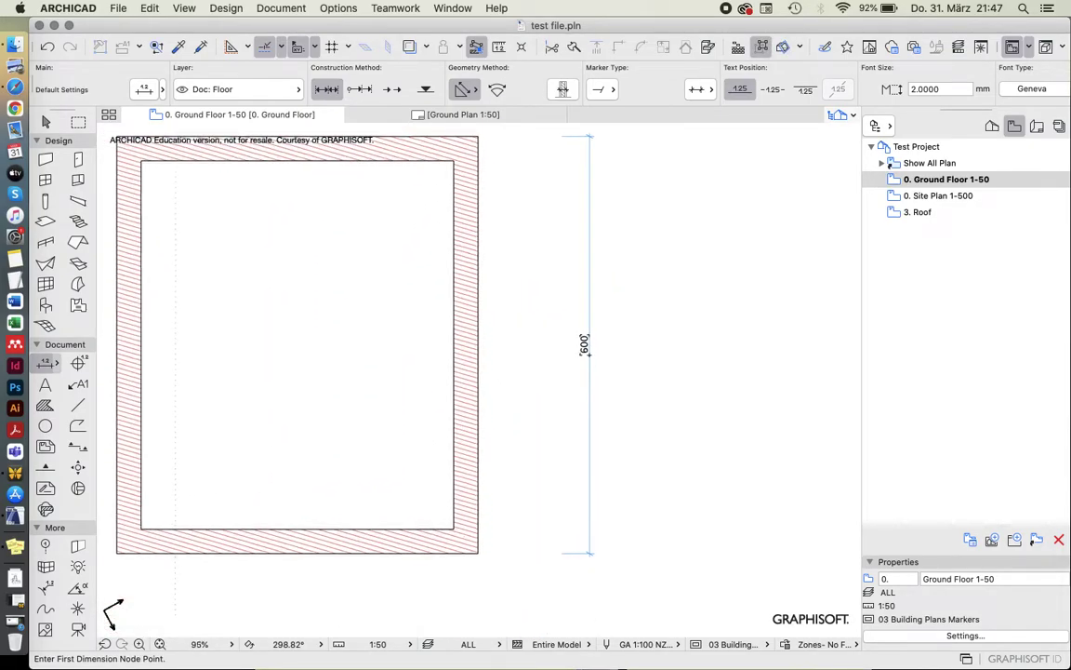
scroll(590, 348, "down", 2)
scroll(588, 347, "up", 4)
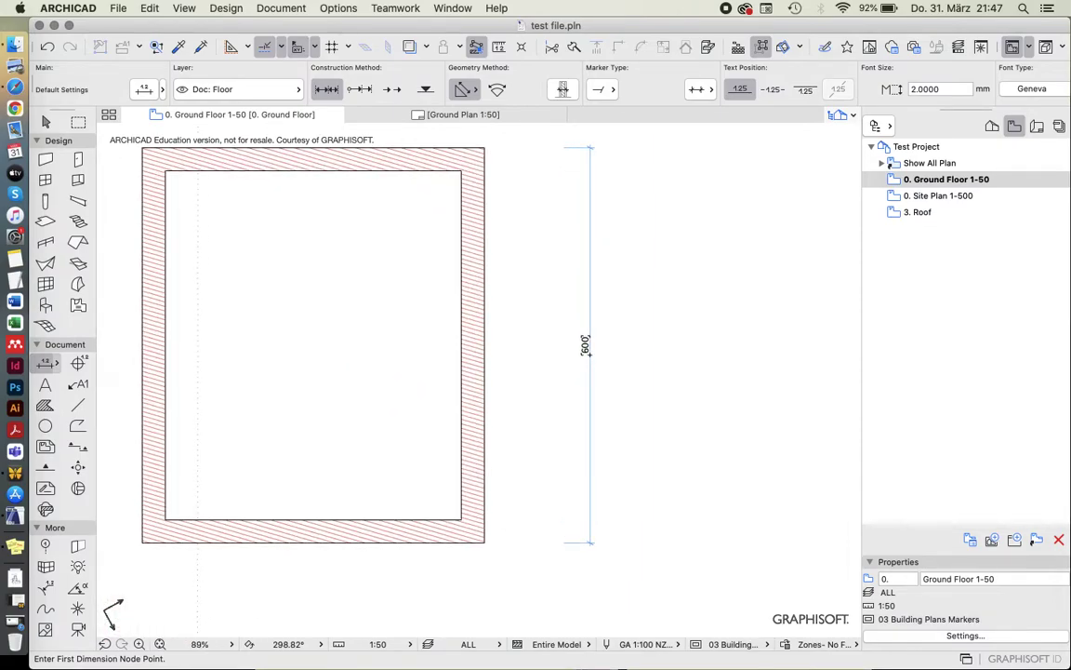
key("Escape")
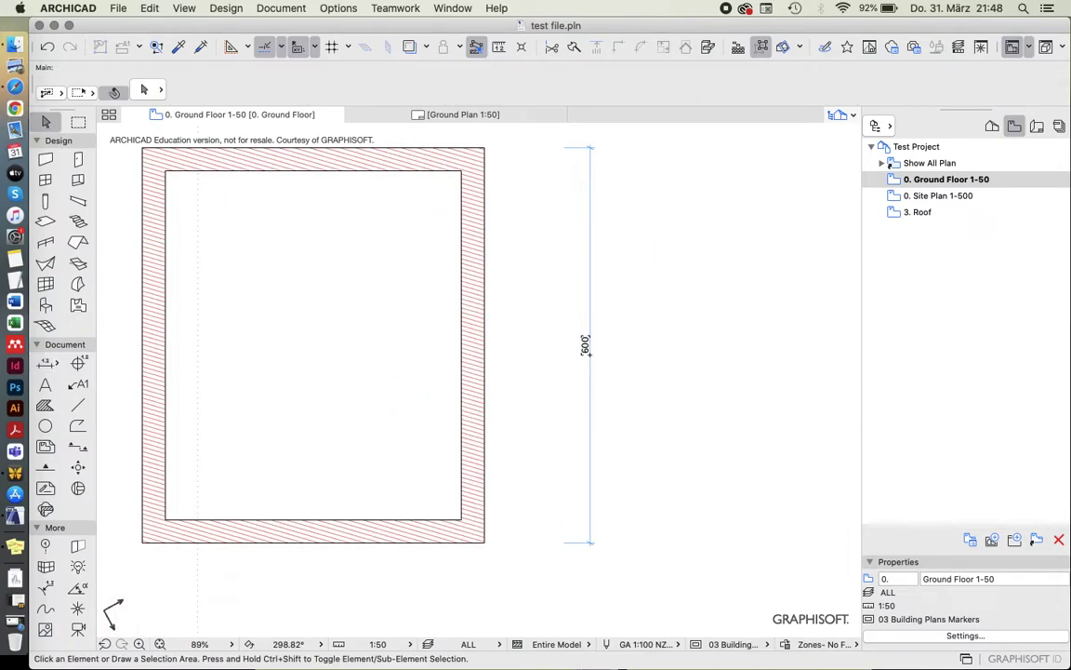
Delete the dimension beside the rectangle.
scroll(586, 346, "down", 3)
scroll(643, 340, "up", 1)
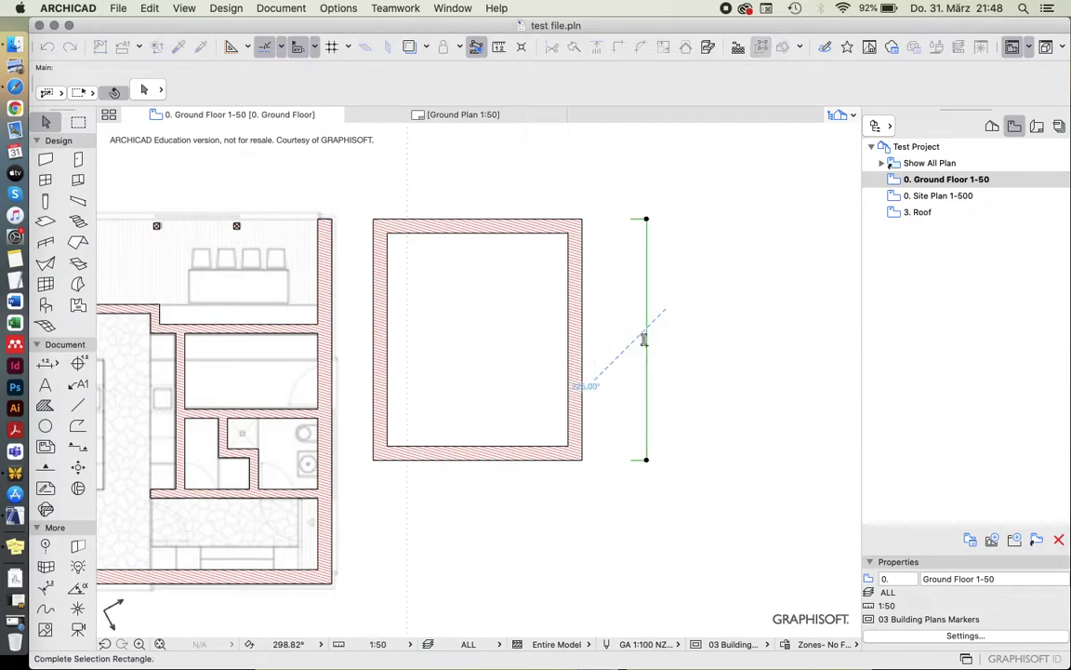
left_click(644, 339)
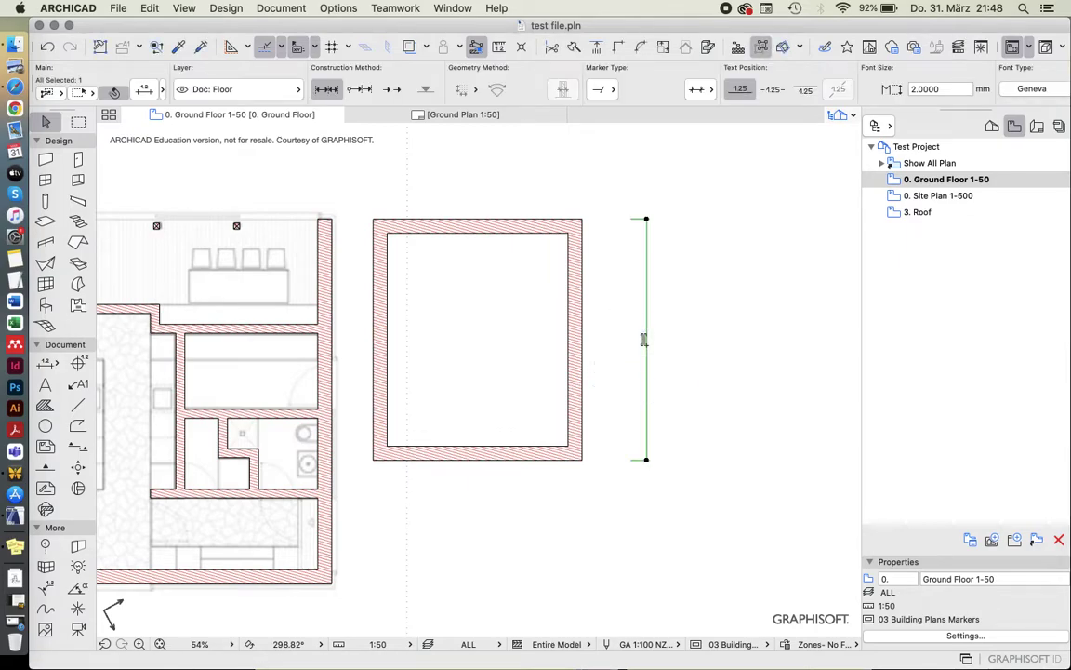
key("Delete")
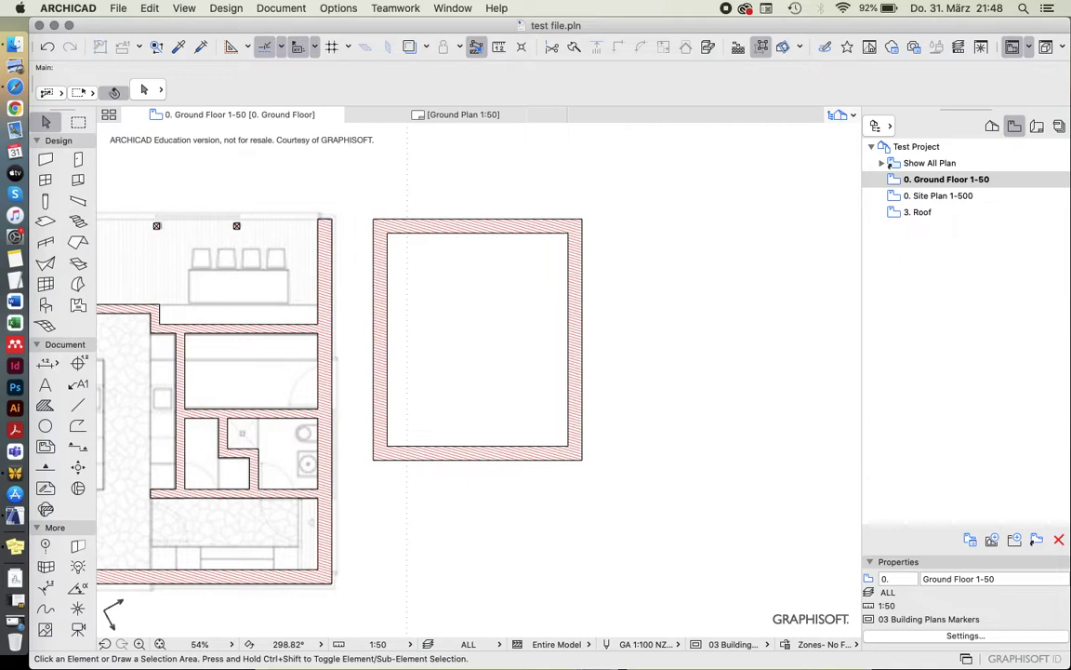
Draw two freestanding parallel walls of different lengths on the rectangle's far side from the house, using the rectangle wall's settings.
left_click(575, 340, "alt")
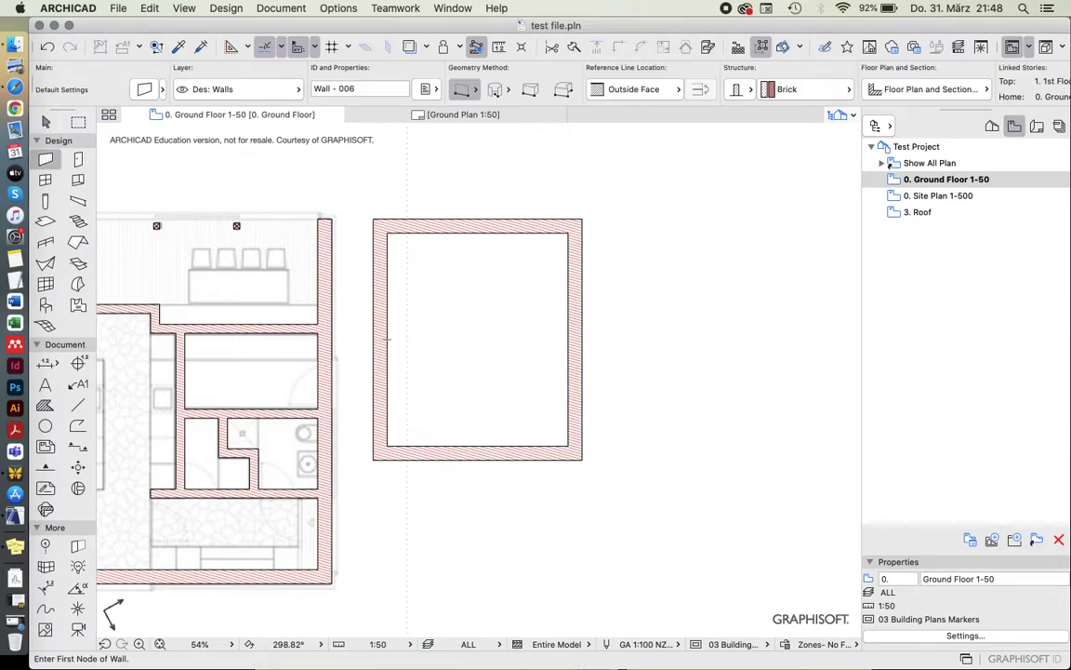
scroll(387, 339, "down", 2)
middle_click_drag(387, 340, 386, 363)
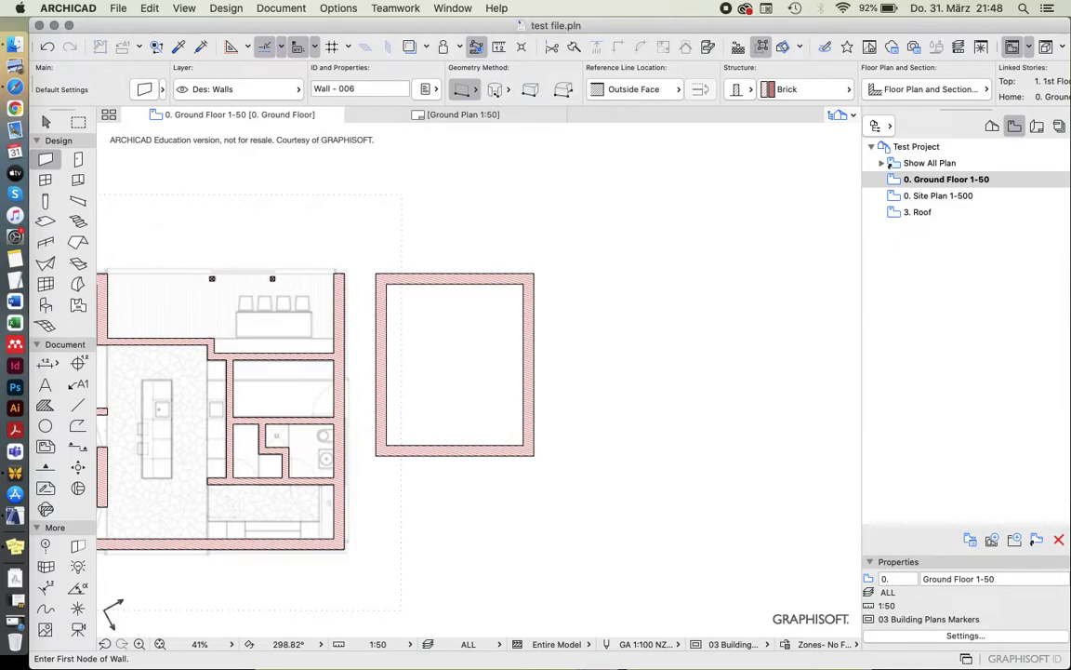
scroll(502, 258, "up", 3)
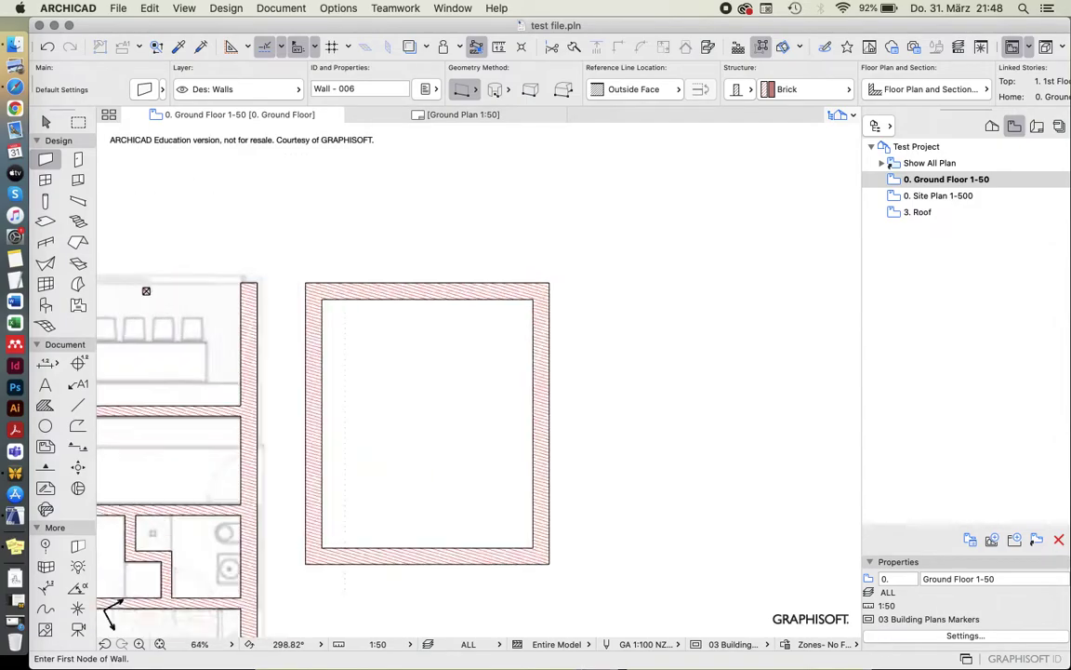
scroll(502, 258, "down", 3)
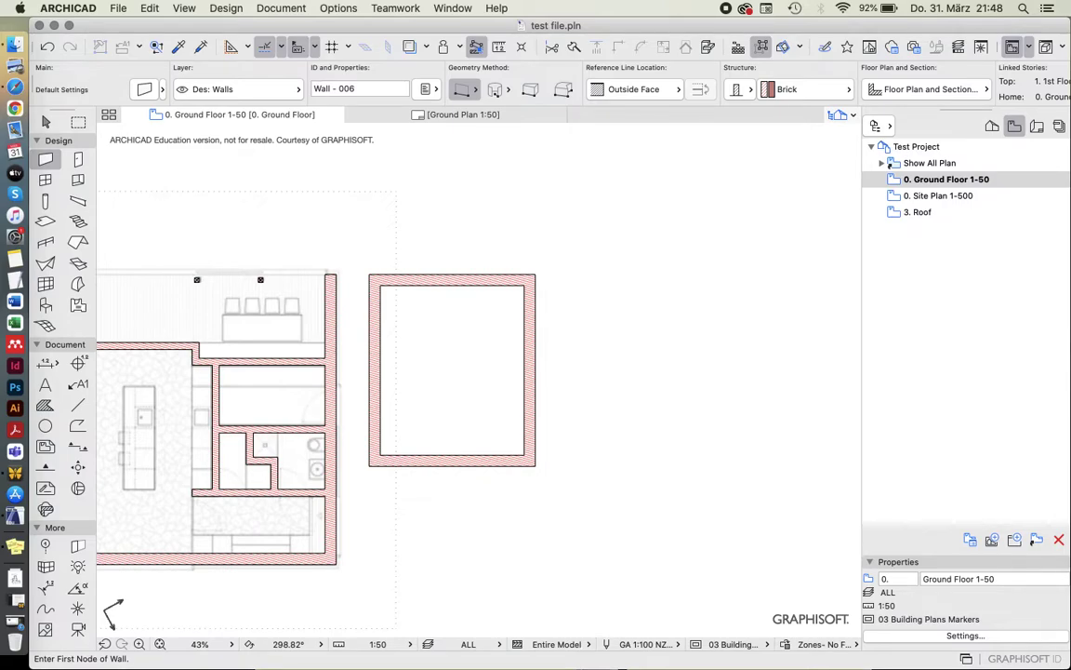
left_click(585, 264)
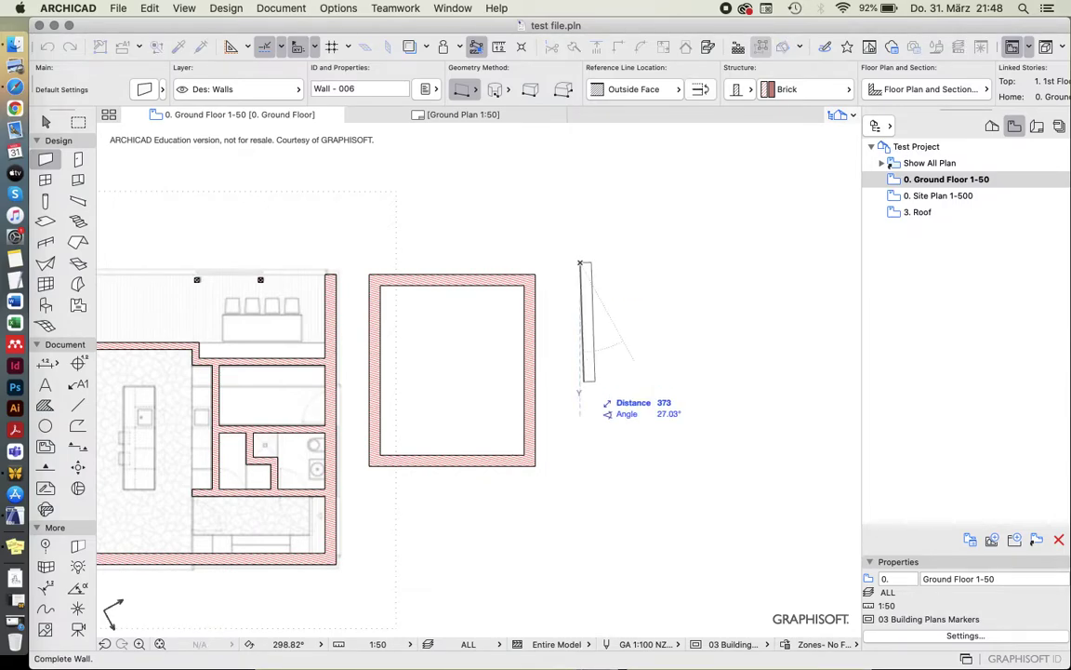
left_click(585, 387)
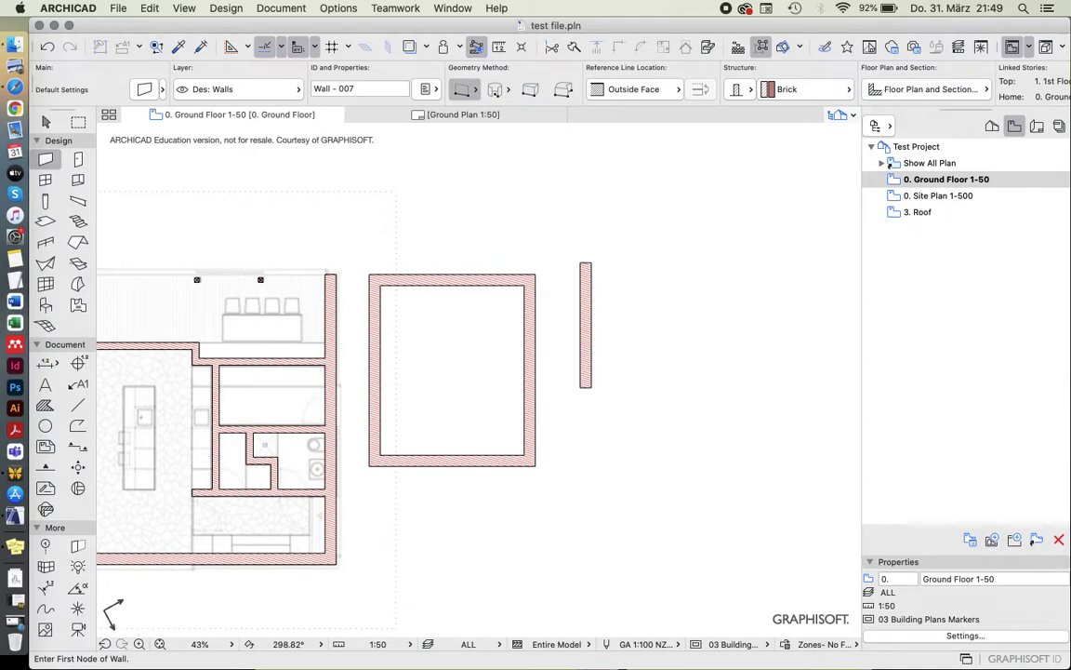
left_click(650, 279)
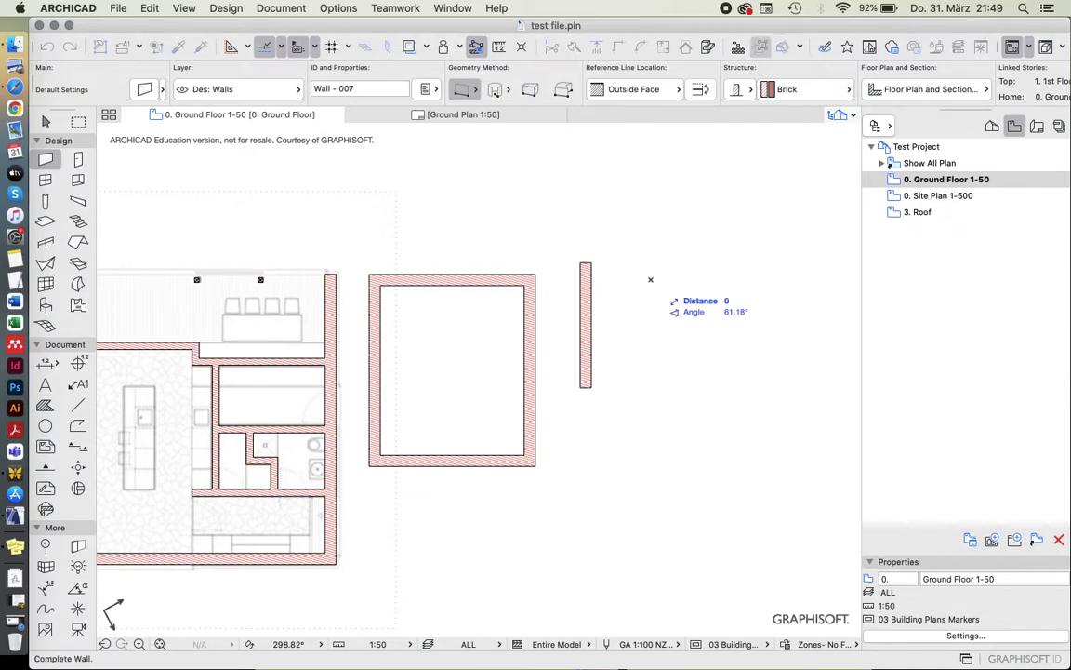
left_click(651, 376)
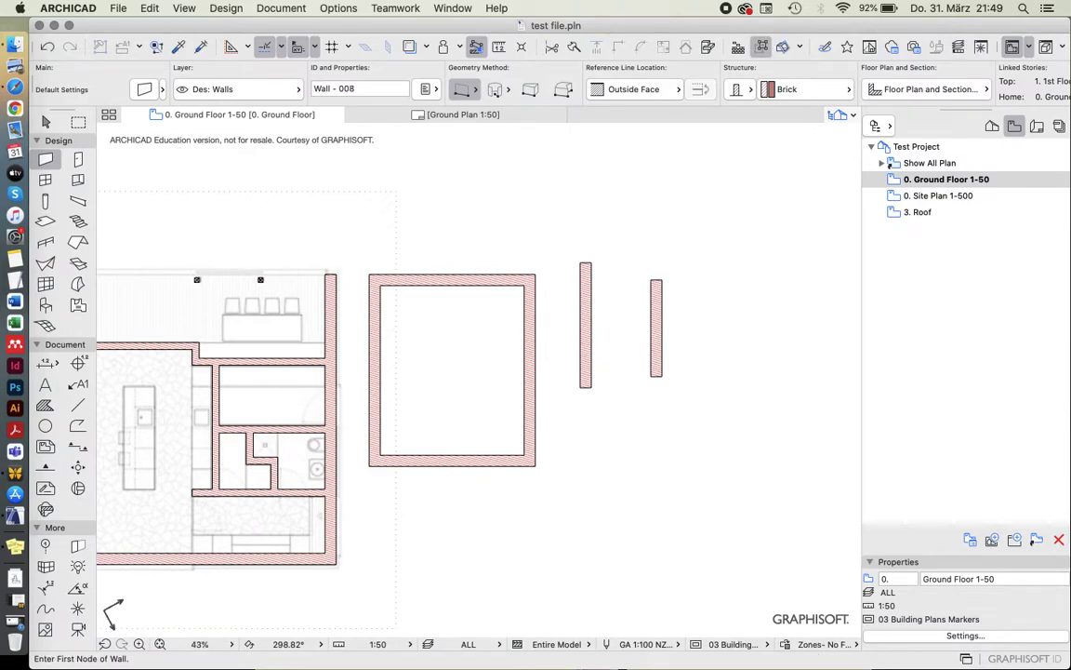
Draw two more freestanding walls beyond the parallel pair: a short one along the plan's horizontal direction and one perpendicular to it.
left_click(652, 391)
left_click(726, 392)
left_click(744, 390)
left_click(743, 296)
Draw a continuous chain of four connected wall segments above the freestanding walls, turning the last two segments at oblique angles.
left_click(632, 179)
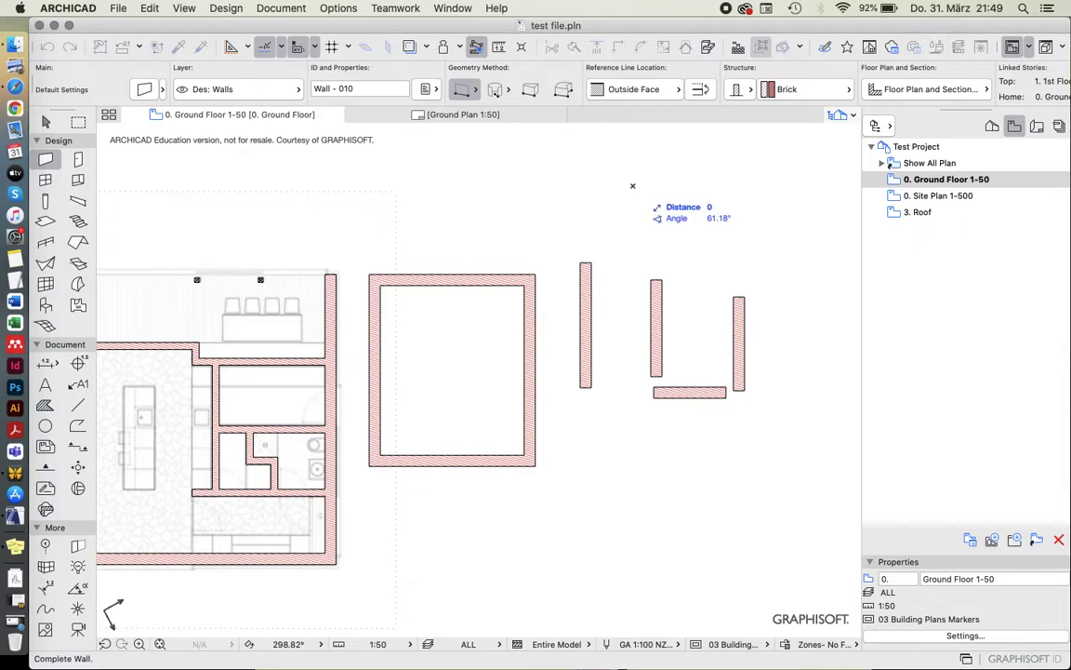
left_click(696, 180)
left_click(695, 180)
left_click(695, 239)
left_click(695, 239)
left_click(659, 258)
left_click(659, 258)
left_click(689, 317)
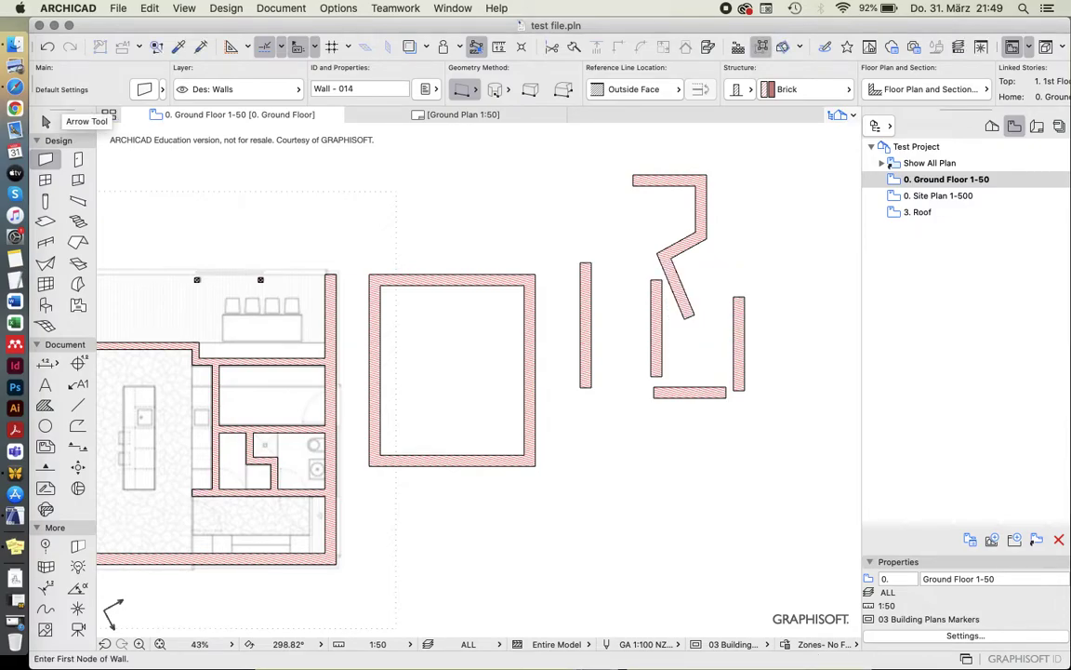
key("Escape")
left_click(664, 184)
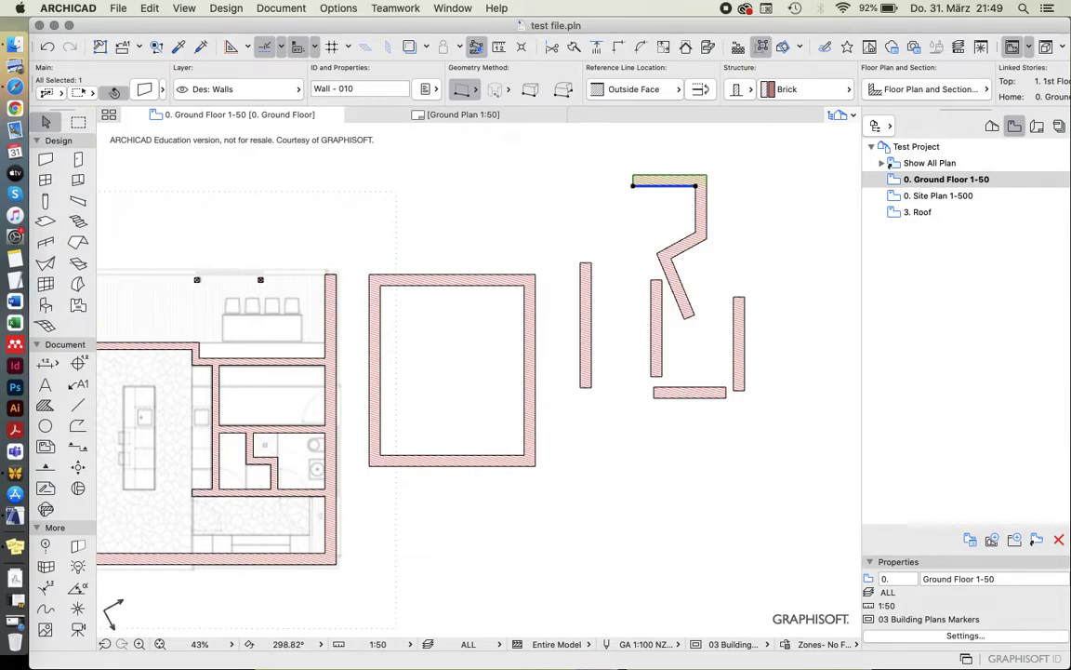
key("Escape")
Delete all the freestanding and chained walls on the rectangle's far side from the house.
scroll(583, 248, "down", 4)
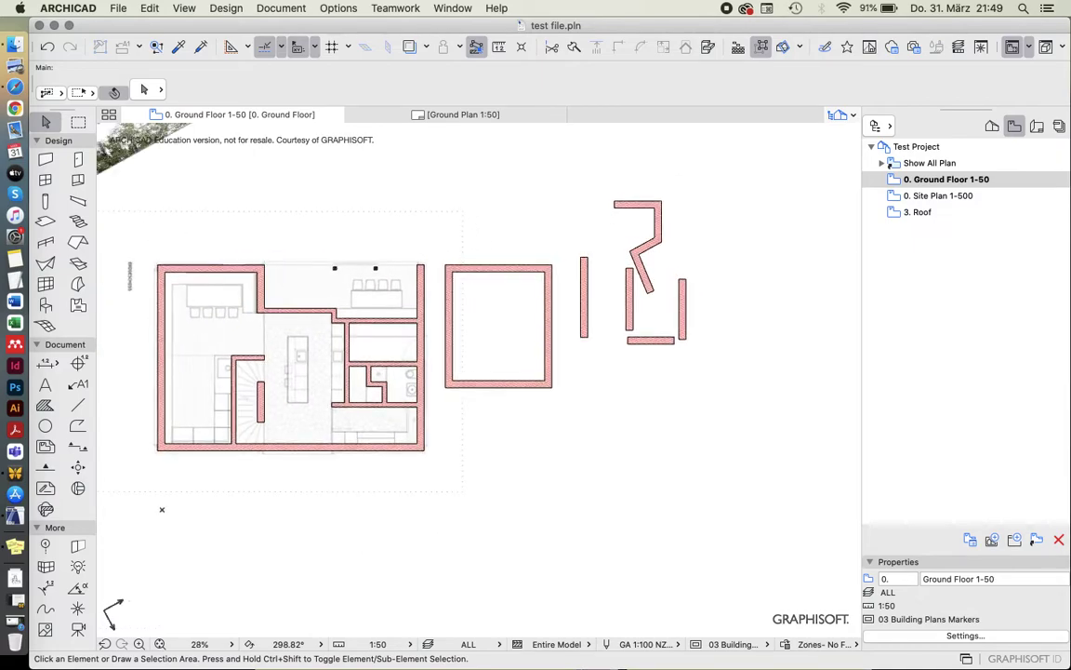
left_click_drag(570, 191, 721, 401)
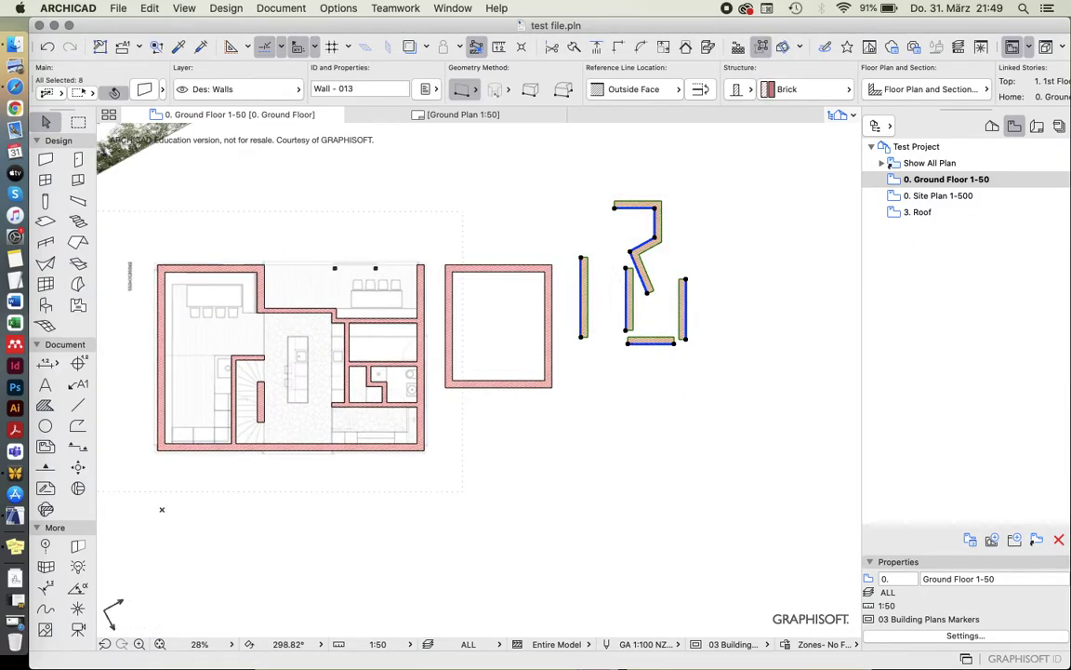
key("Delete")
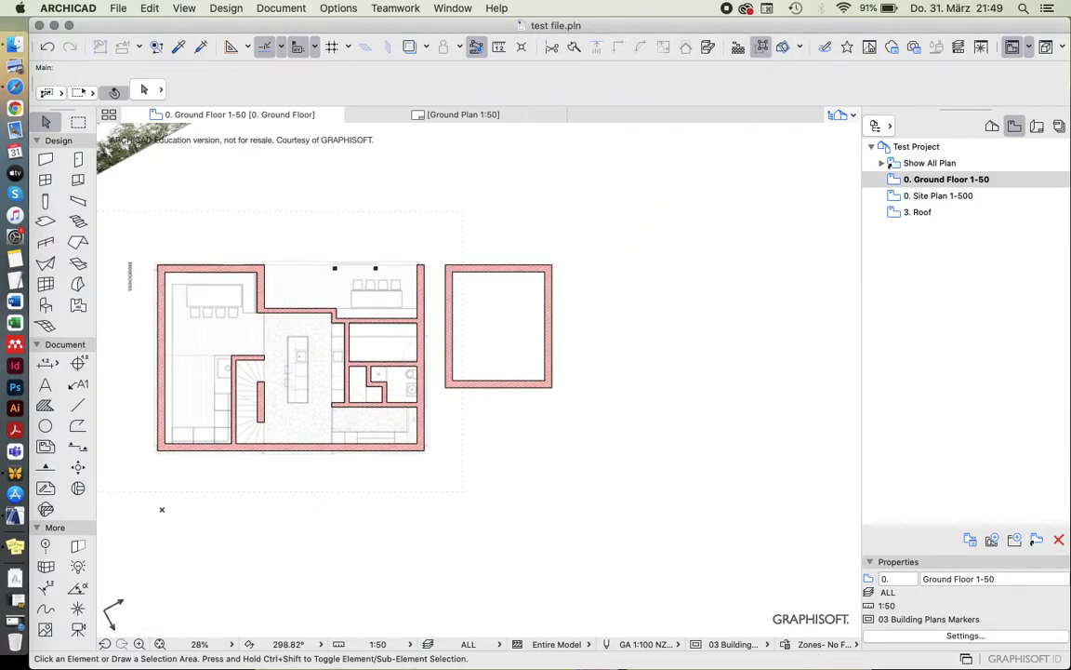
Draw a freestanding wall above the rectangle with the rectangle wall's settings, entering a length of 200 and an angle of 40°.
scroll(513, 250, "up", 4)
left_click(407, 379)
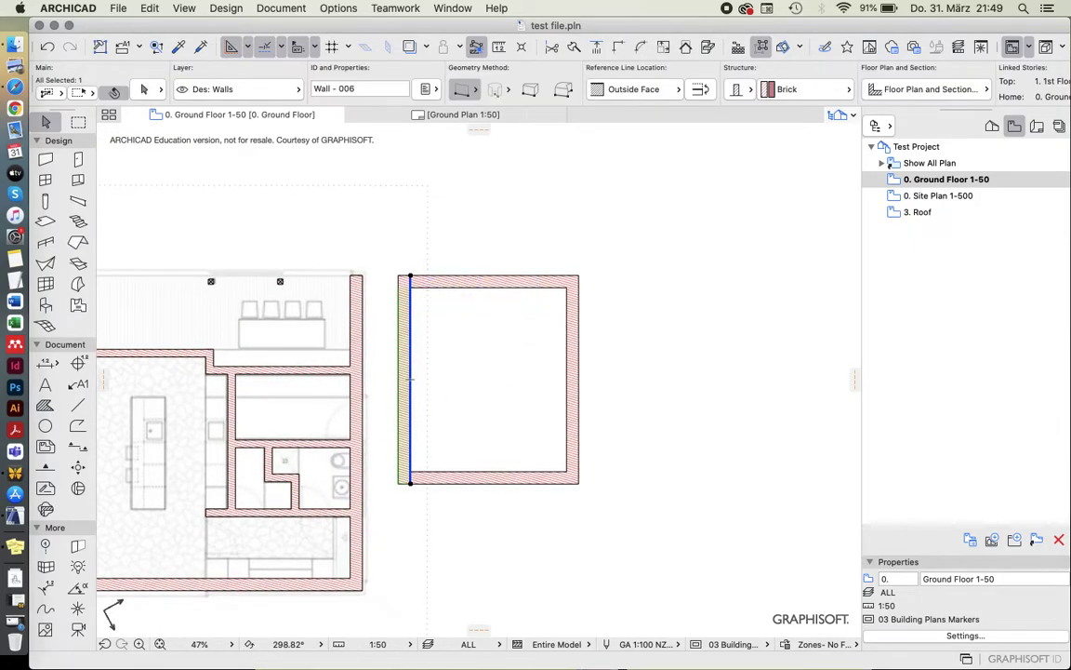
key("Escape")
key("w")
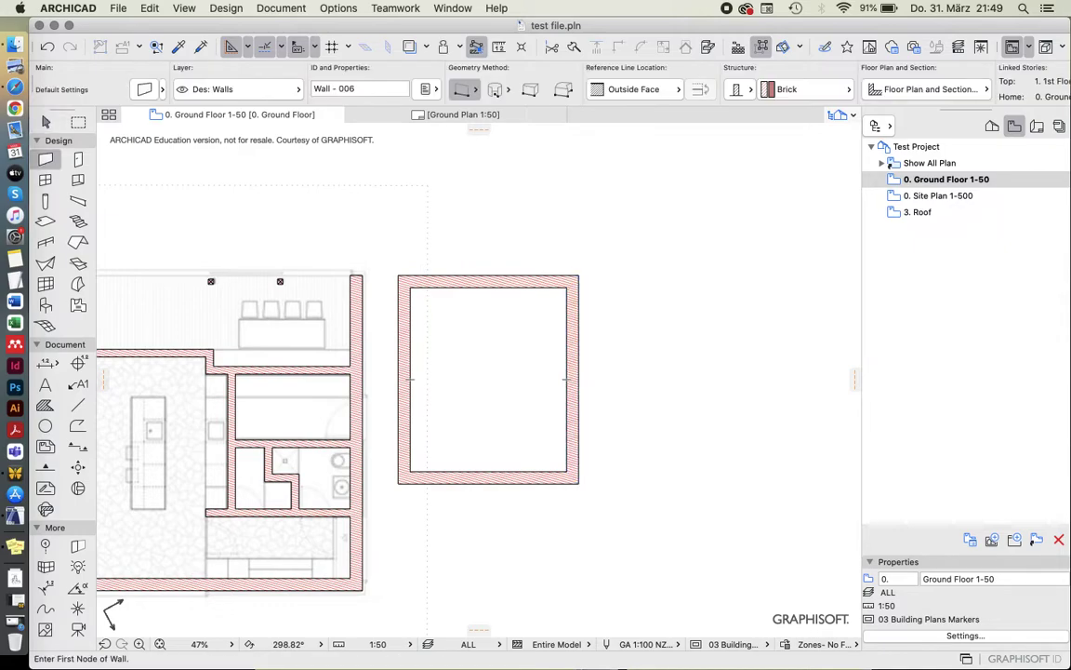
left_click(513, 220)
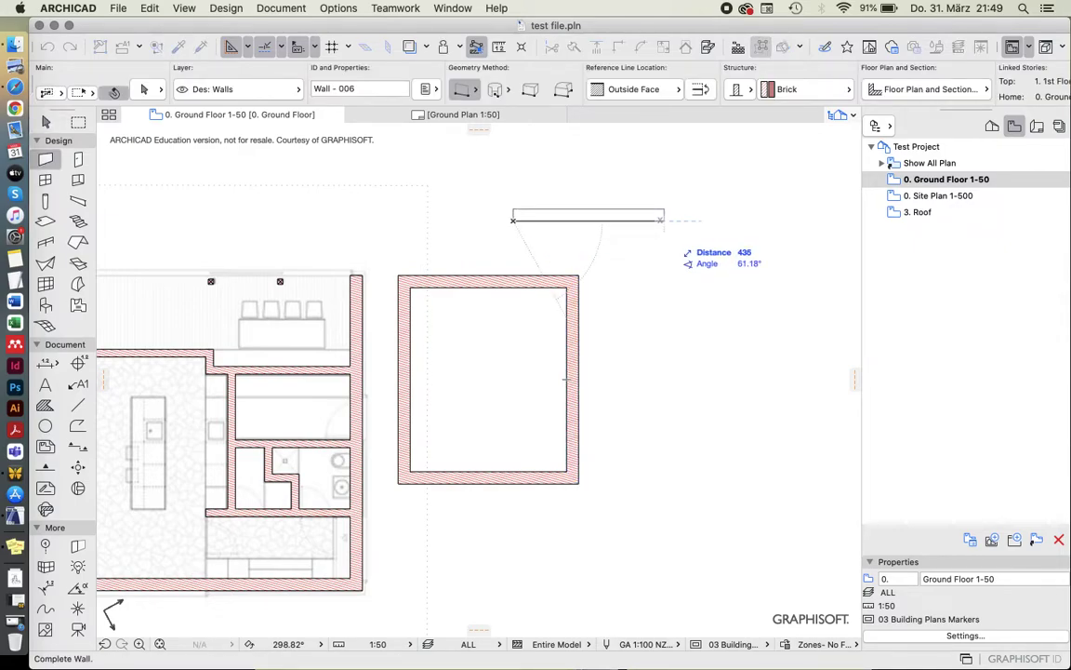
key("Tab")
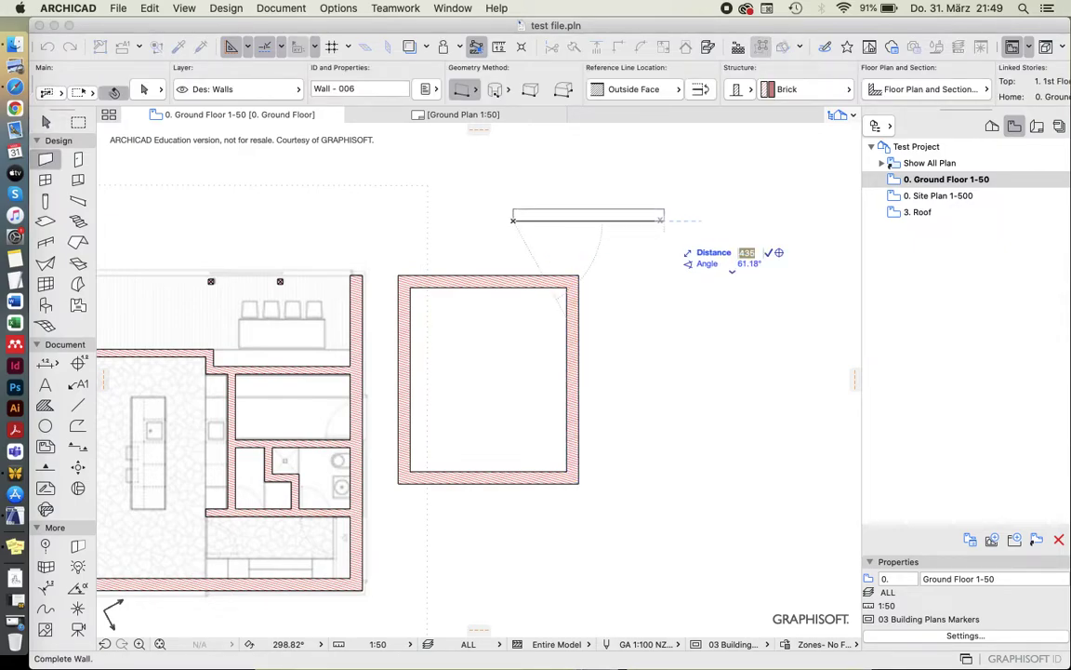
type("200")
key("Tab")
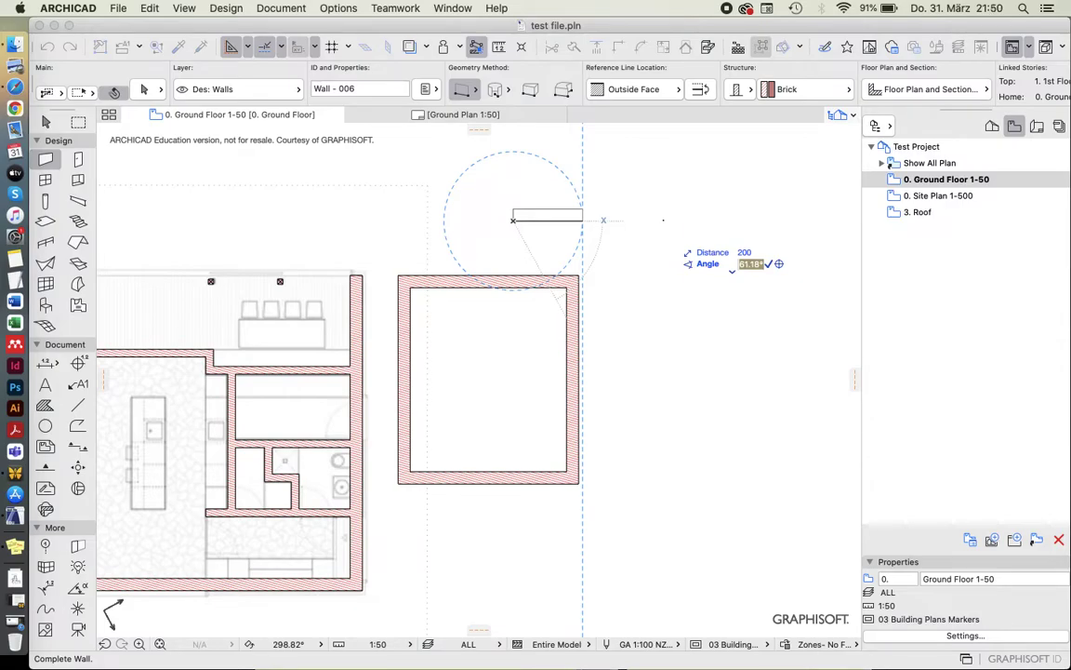
type("40")
key("Return")
key("Return")
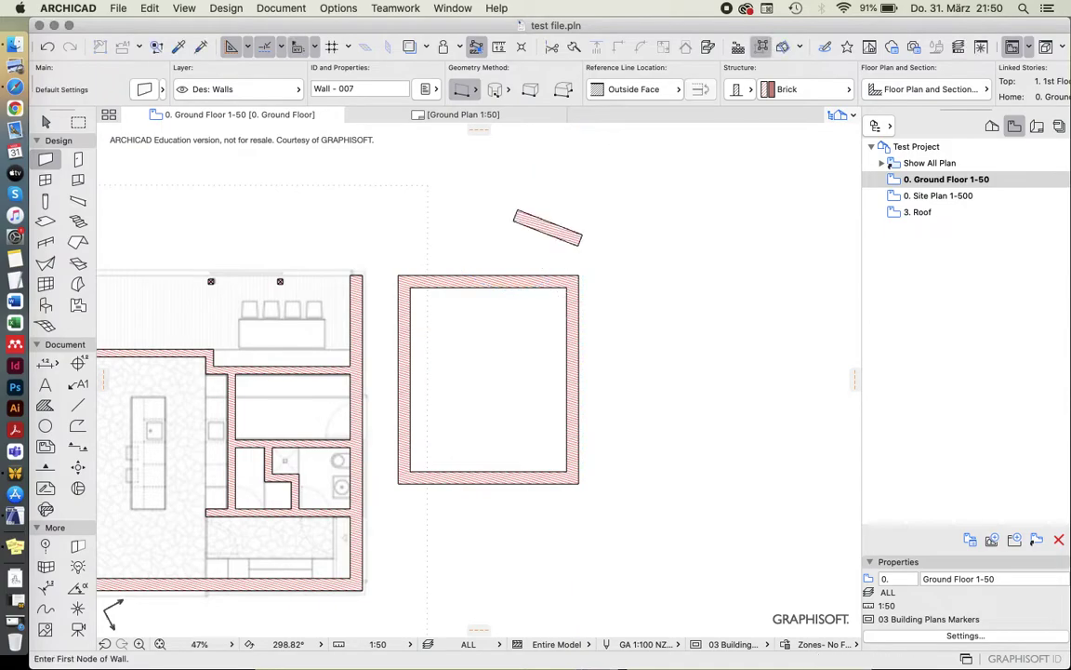
Delete the slanted freestanding wall above the rectangle.
key("Escape")
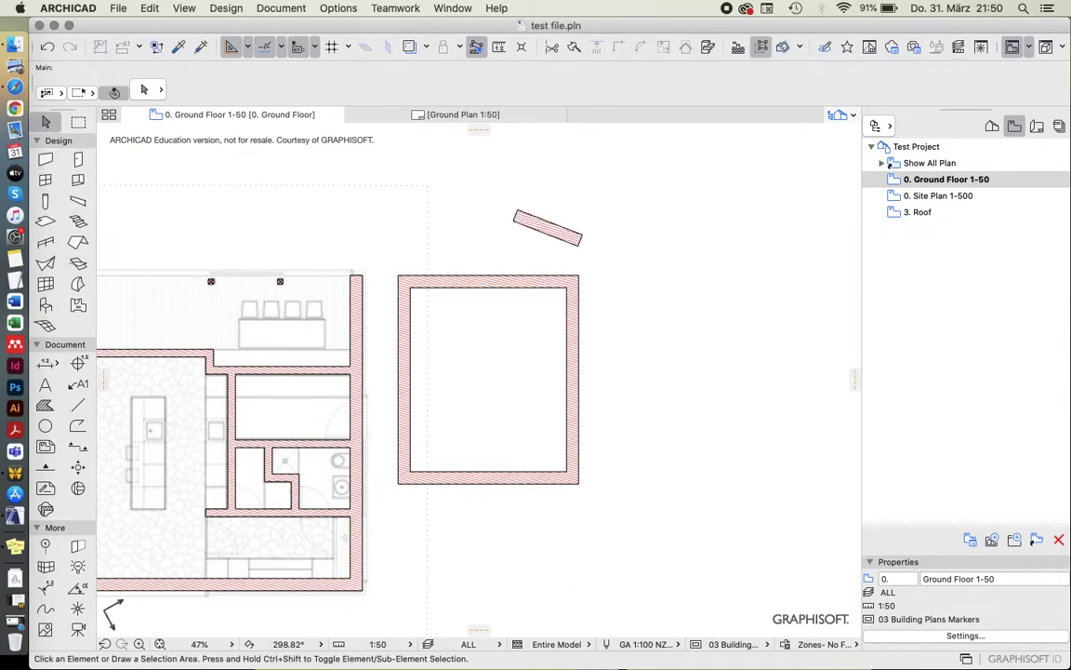
left_click(548, 227)
key("Delete")
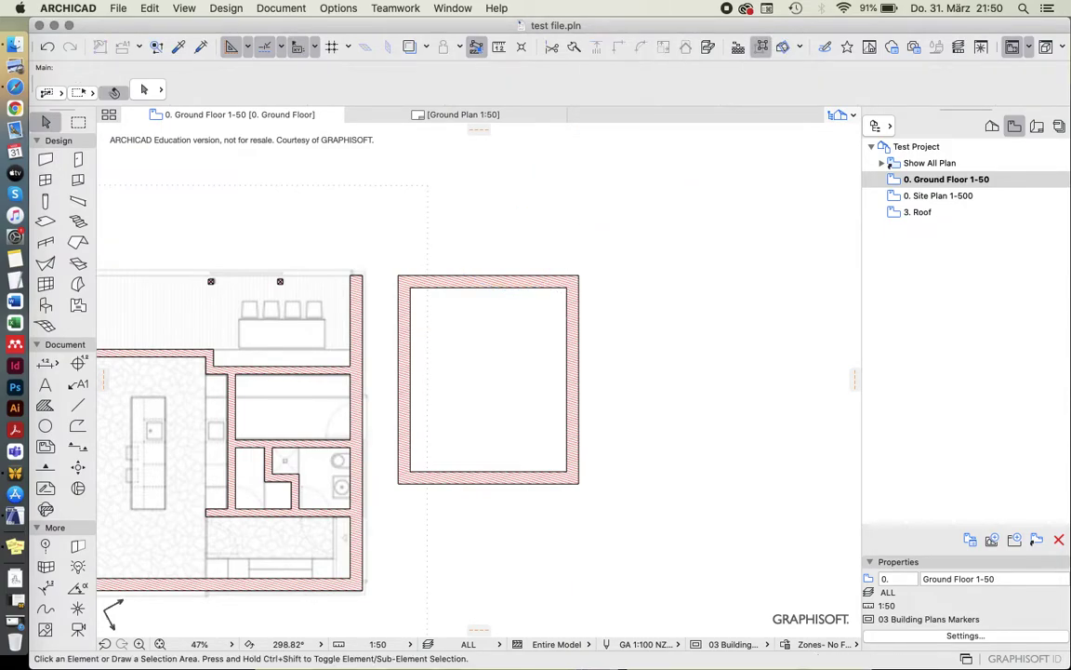
scroll(627, 318, "down", 3)
scroll(625, 312, "up", 2)
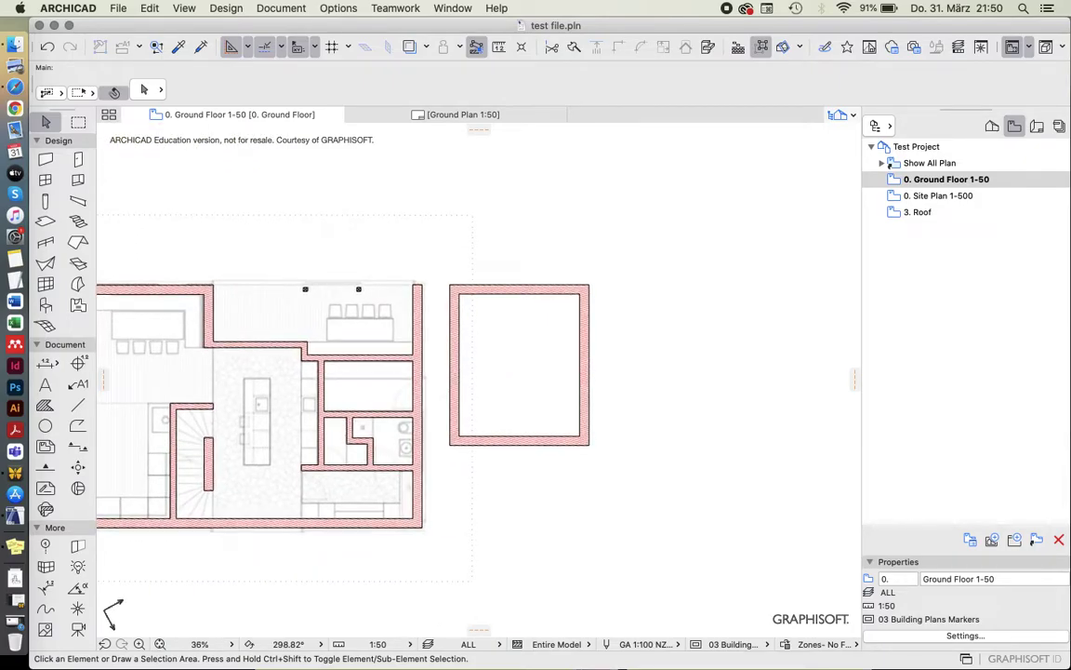
scroll(569, 246, "down", 1)
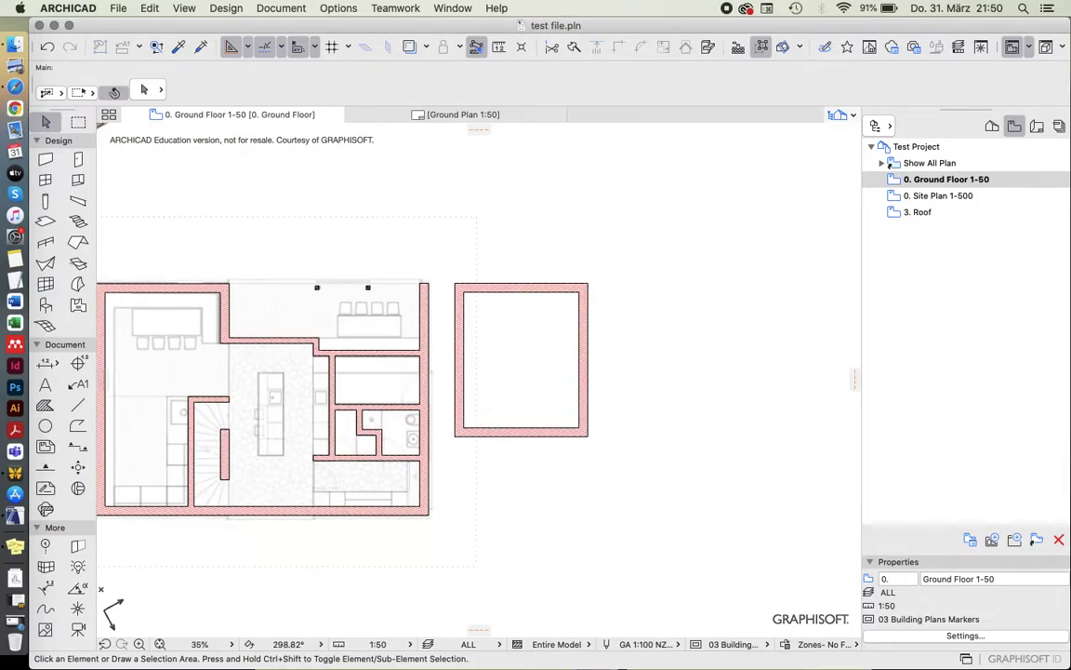
scroll(716, 242, "down", 3)
scroll(570, 235, "up", 3)
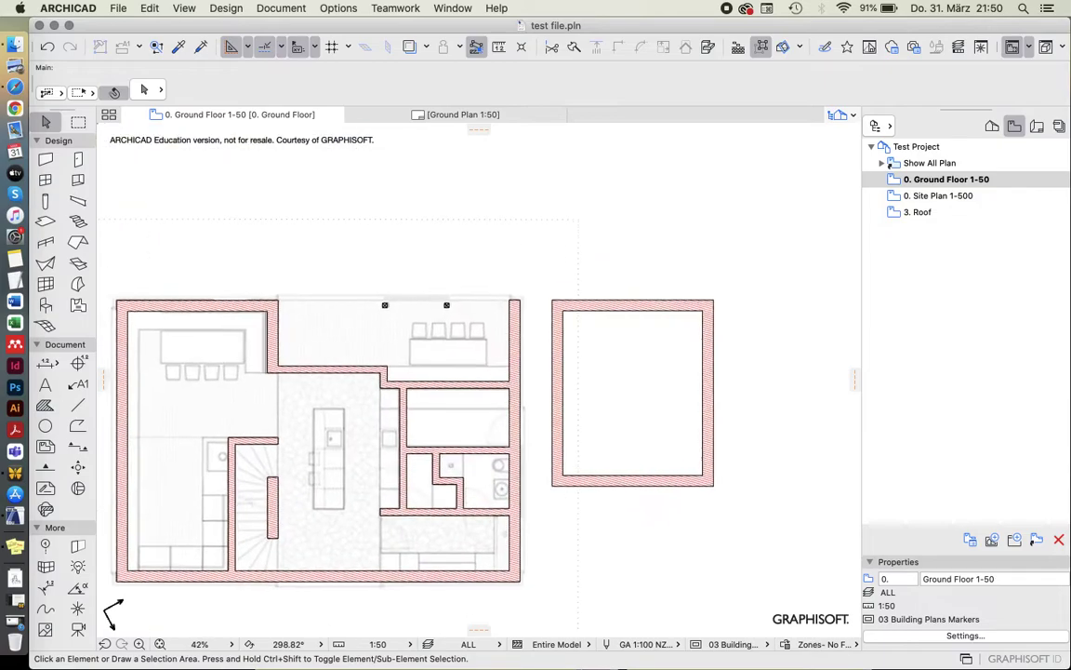
scroll(571, 235, "down", 1)
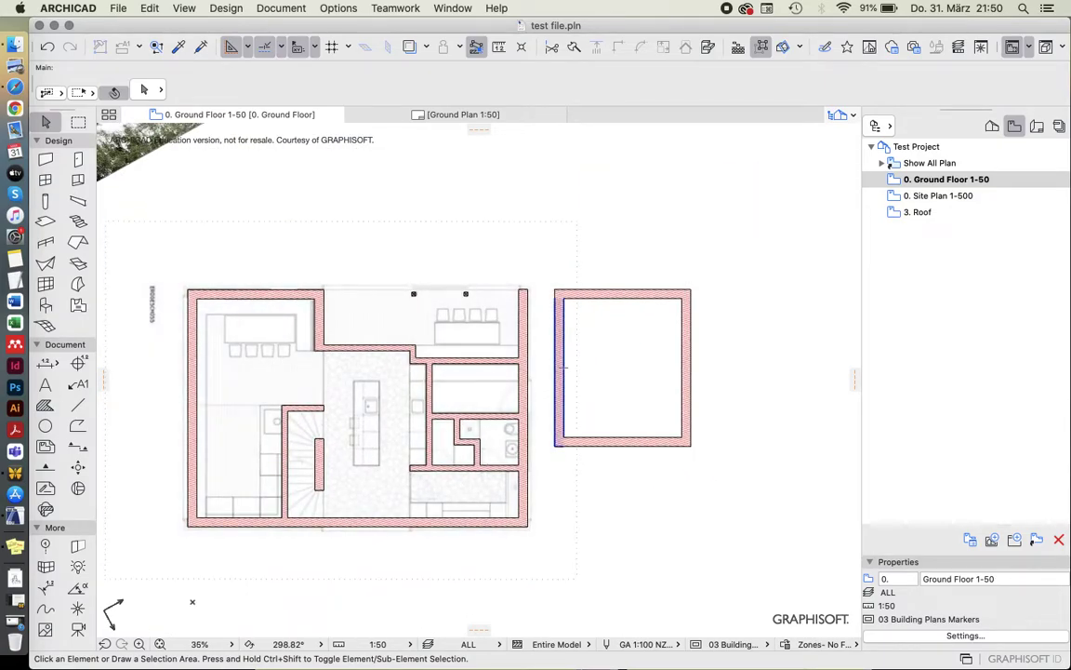
Draw a freestanding wall about 402 long above the rectangle, parallel to the rectangle's upper wall.
left_click(46, 159)
left_click(612, 234)
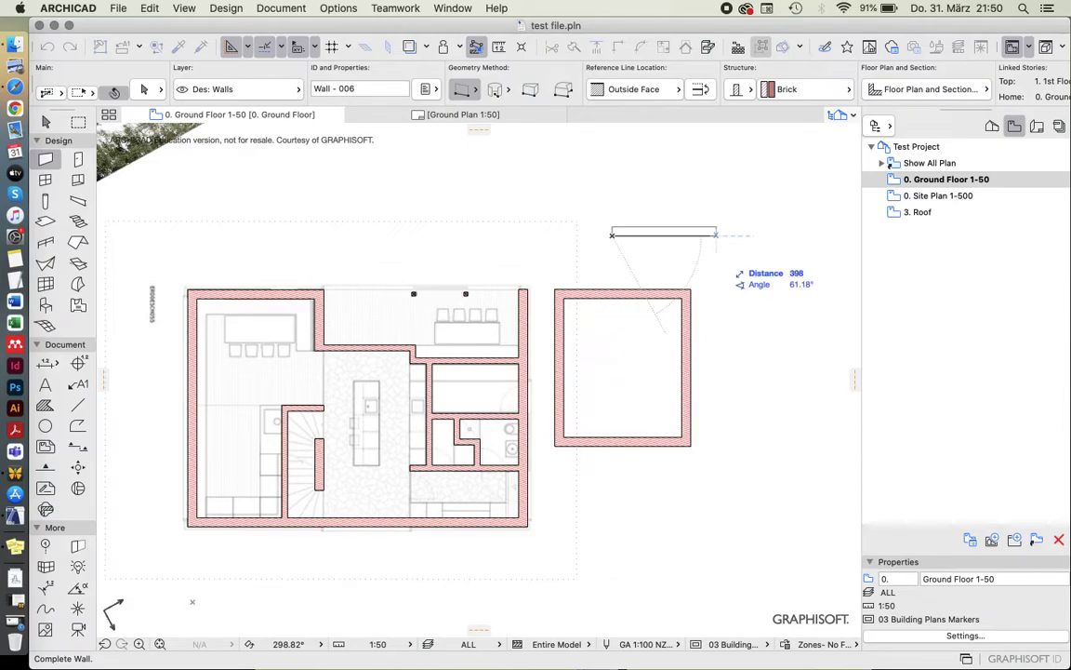
scroll(717, 246, "up", 3)
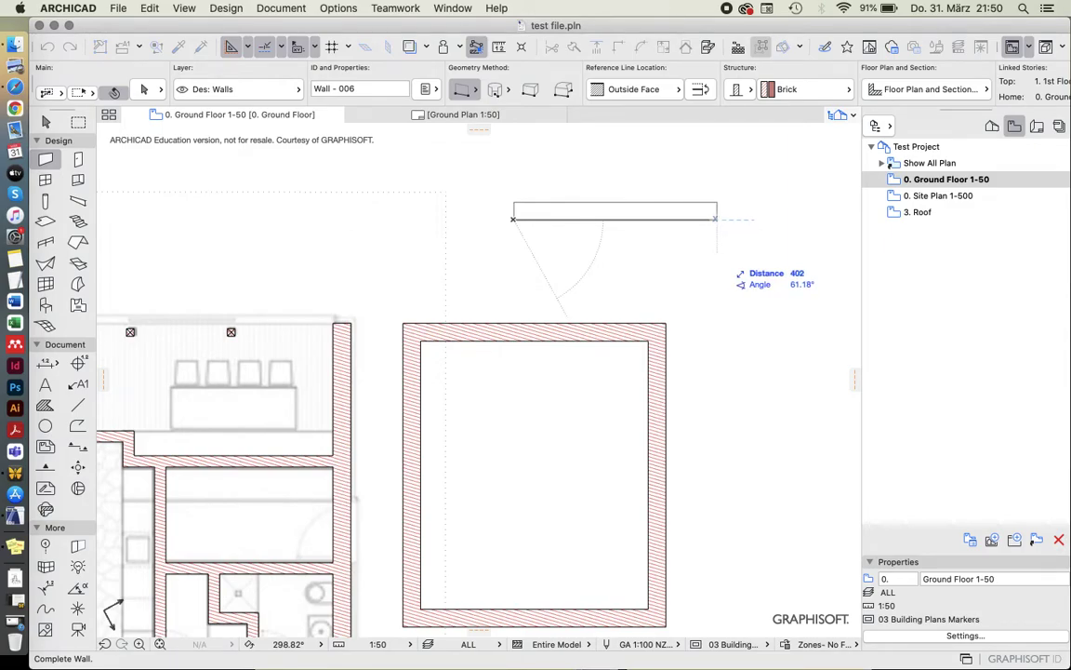
left_click(715, 219)
Measure the new freestanding wall's length along its lower edge from end to end.
scroll(716, 200, "up", 5)
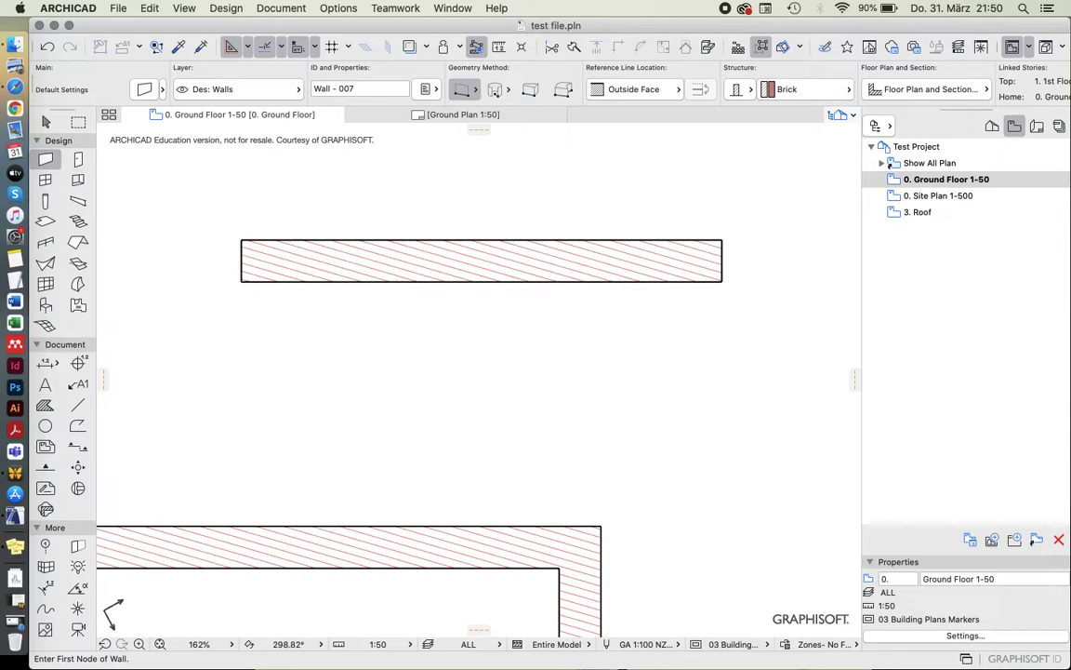
key("Escape")
left_click(717, 244)
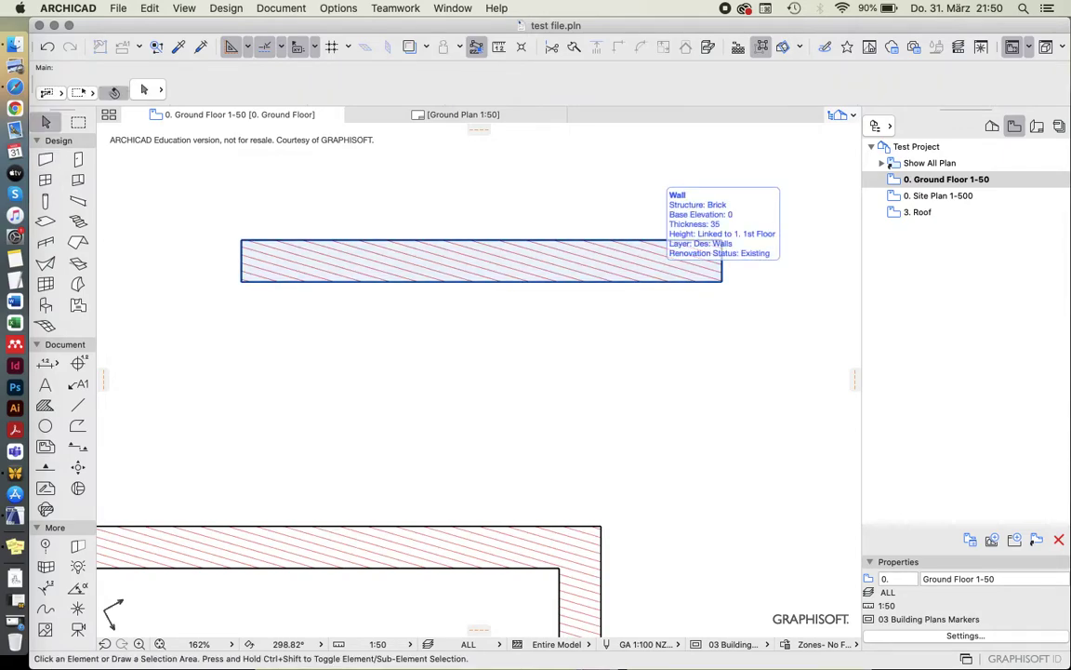
key("m")
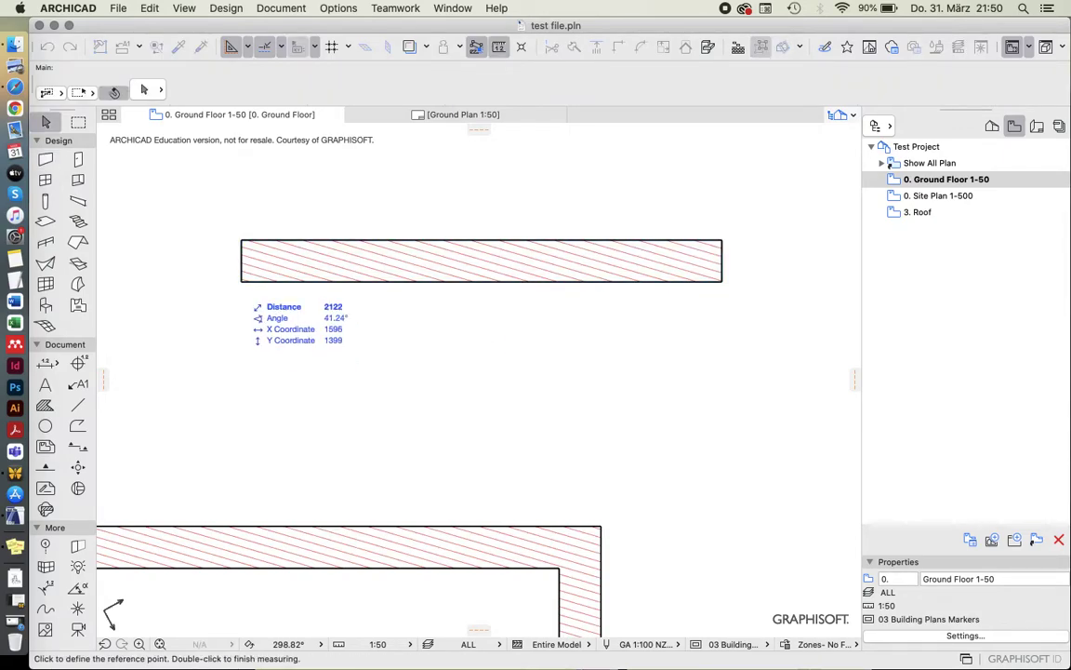
left_click(241, 282)
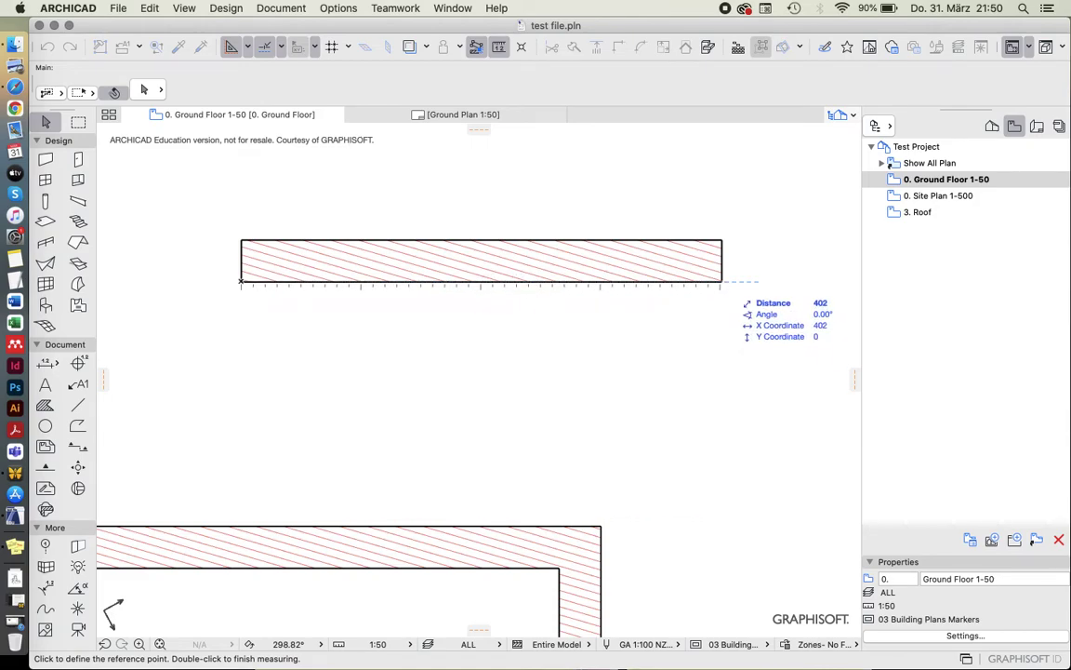
key("Escape")
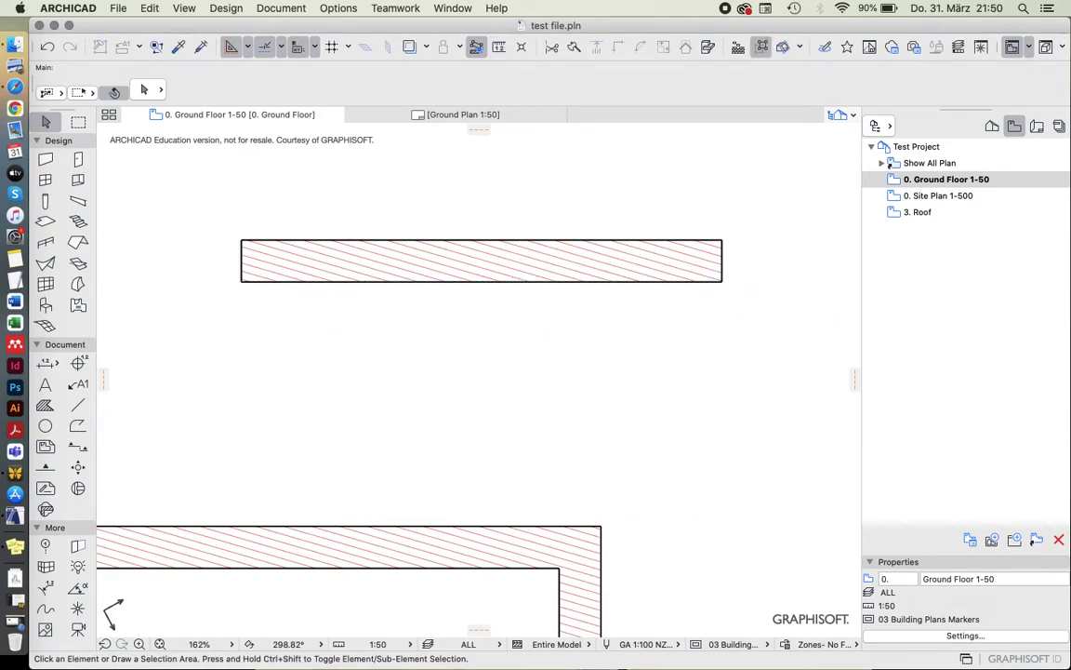
Select the freestanding wall above the rectangle.
left_click(722, 281)
key("Escape")
left_click(481, 280)
key("Escape")
left_click(481, 280)
scroll(665, 388, "down", 5)
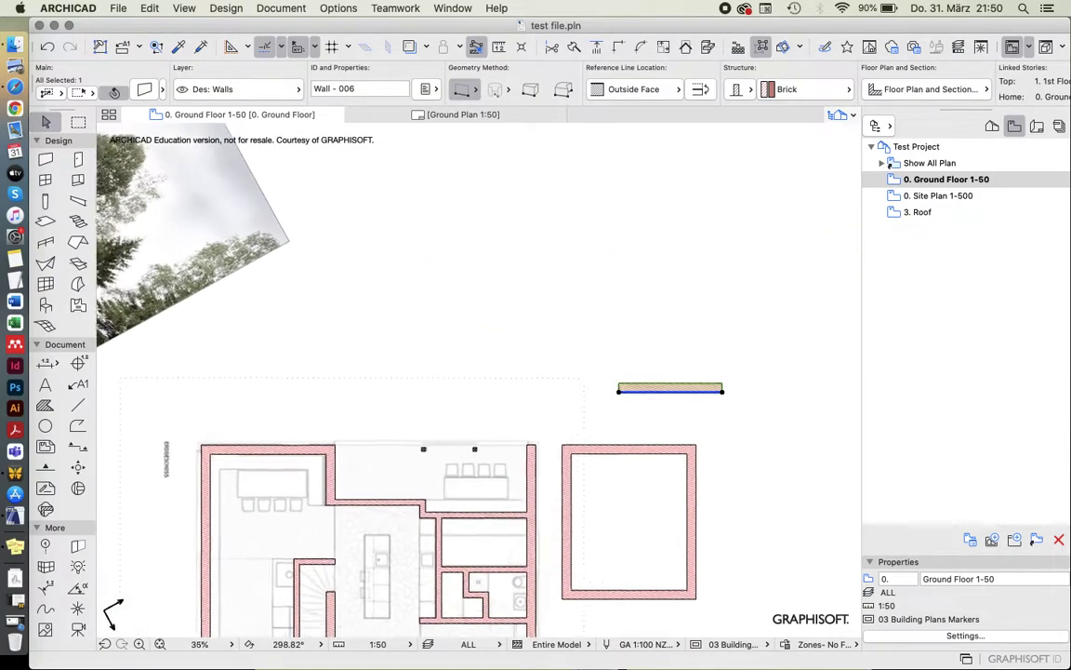